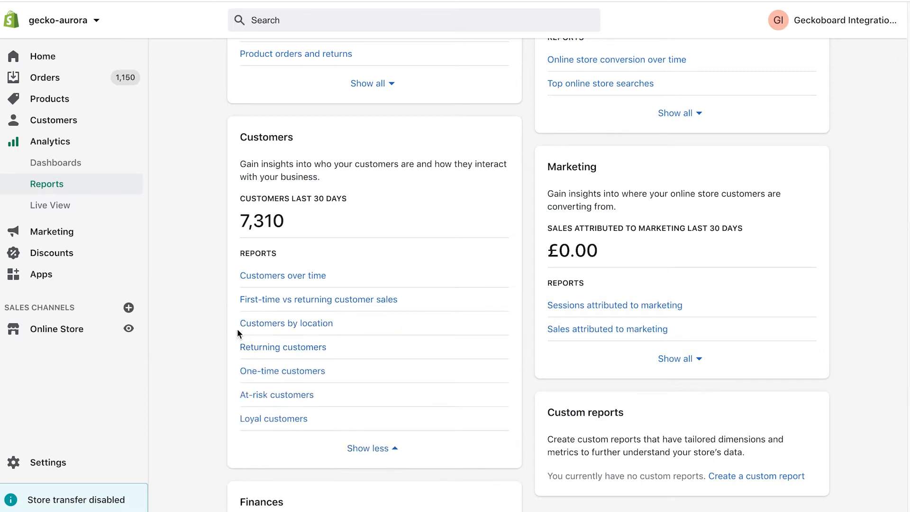
- Review the store's list of analytics reports and the cards on the Overview dashboard
scroll(426, 288, up, 2)
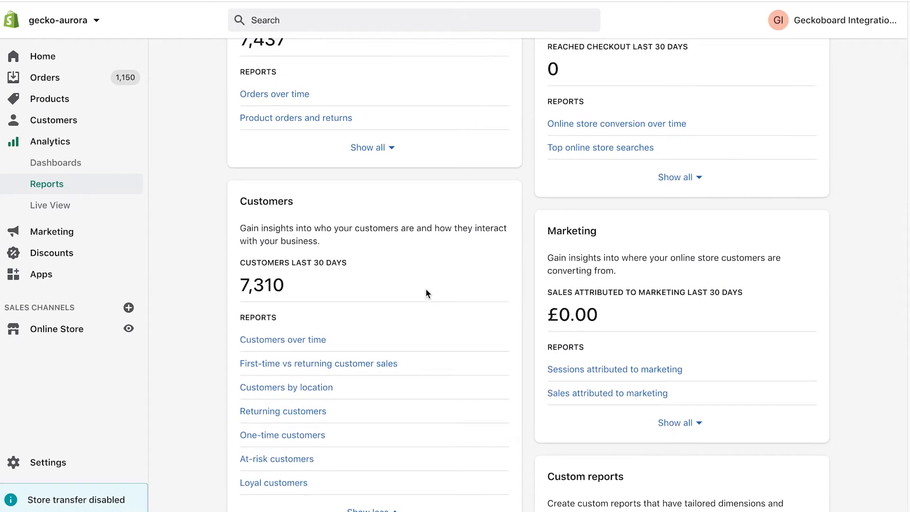
scroll(426, 289, up, 15)
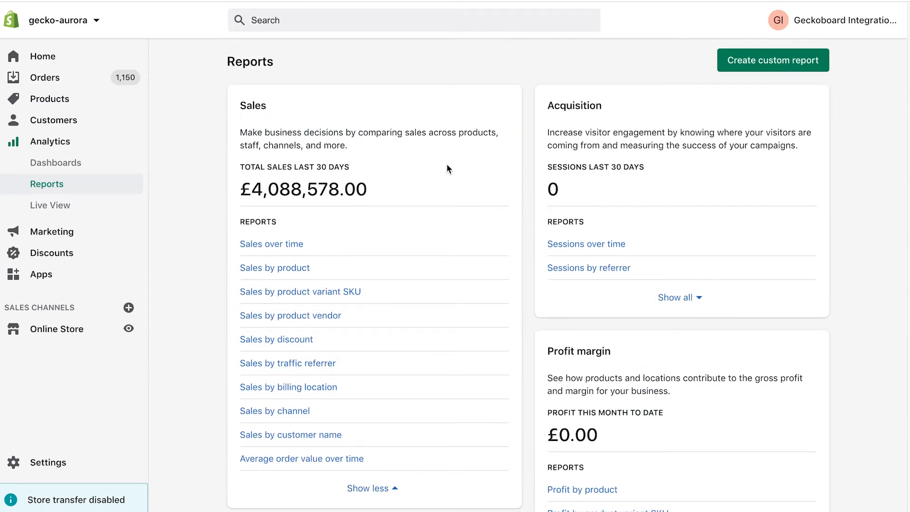
click(49, 167)
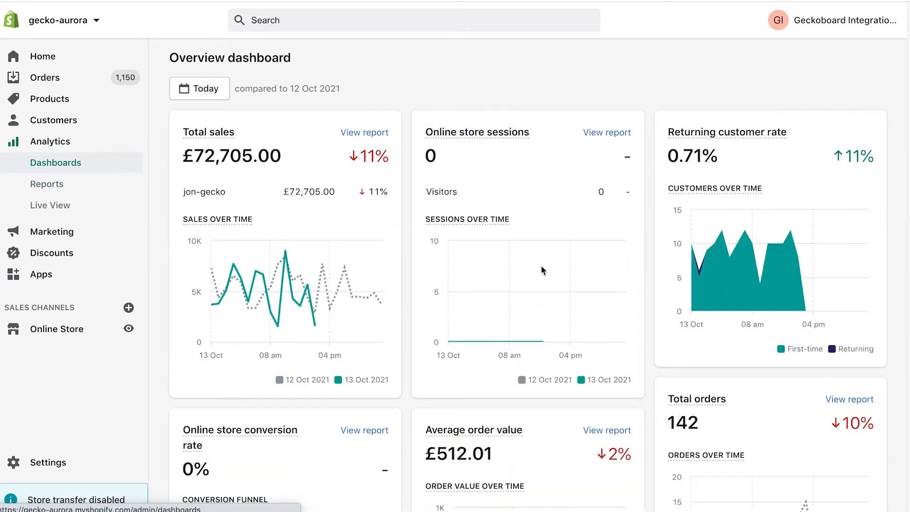
scroll(559, 276, down, 2)
scroll(559, 276, down, 6)
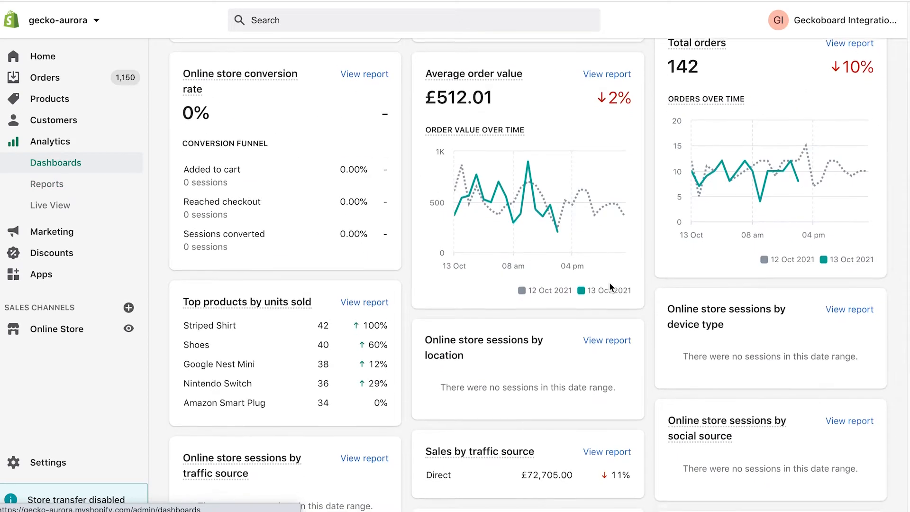
scroll(605, 279, up, 8)
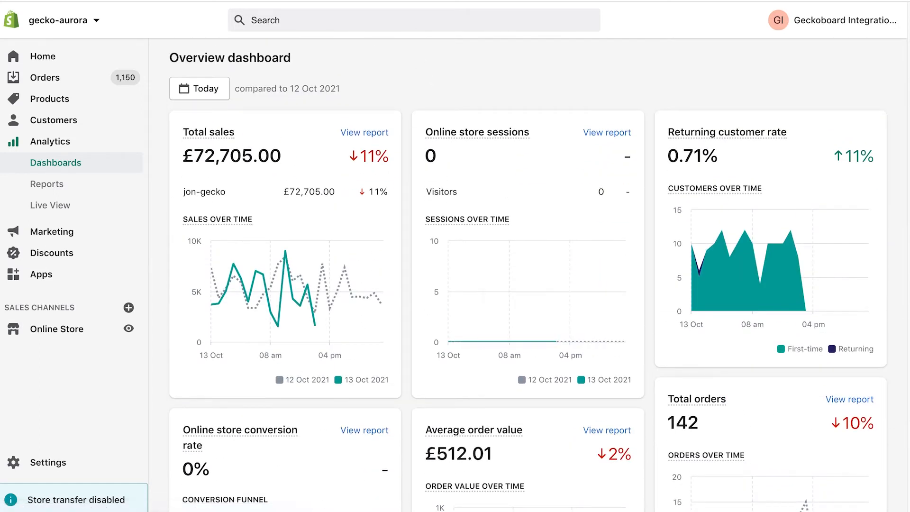
- Switch to Google Sheets to check the September 2021 P&L statement, and return to the Shopify dashboard
click(237, 0)
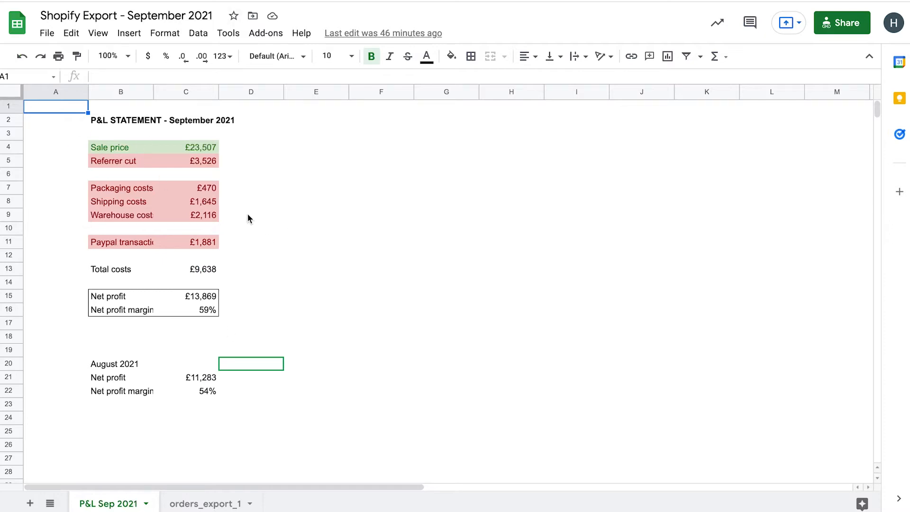
click(157, 0)
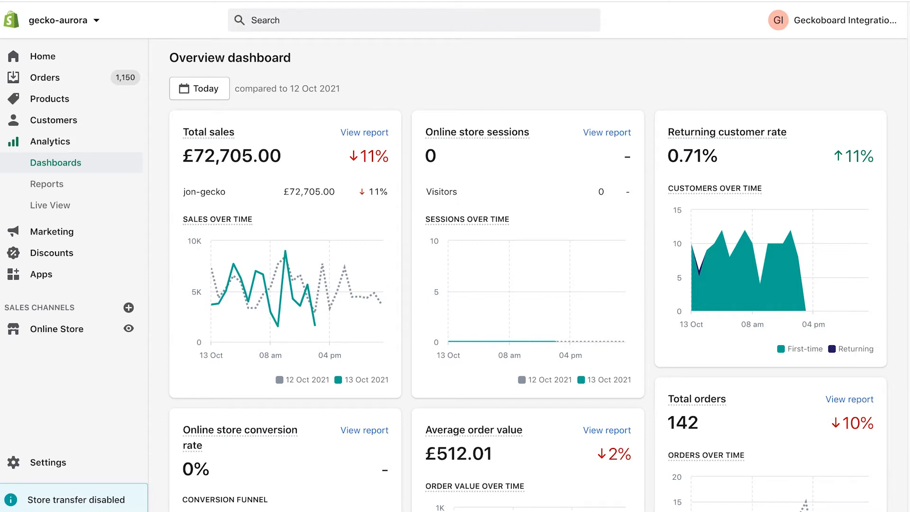
- Search Google for "geckoboard" and open the Geckoboard website from the results
click(379, 0)
text(geckoboard)
key(Return)
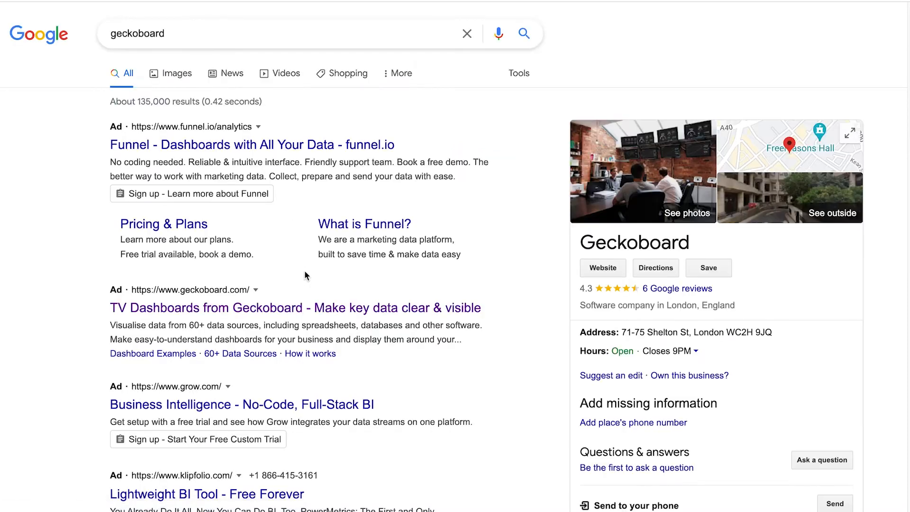
click(277, 309)
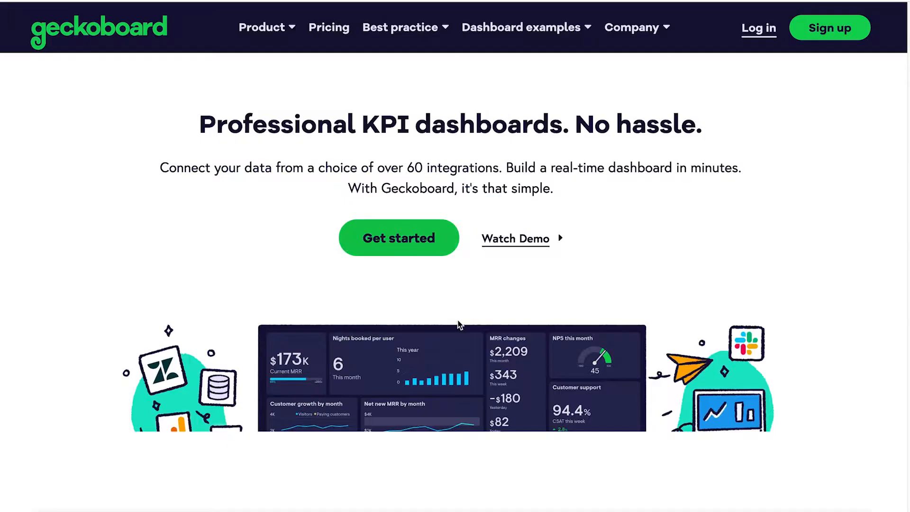
- Look over the Geckoboard homepage and log in to the account
scroll(759, 264, down, 2)
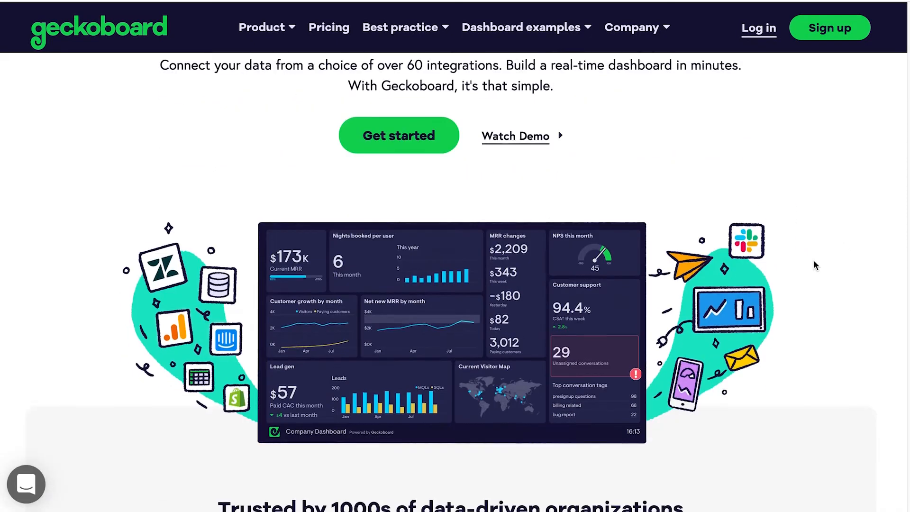
scroll(813, 264, up, 2)
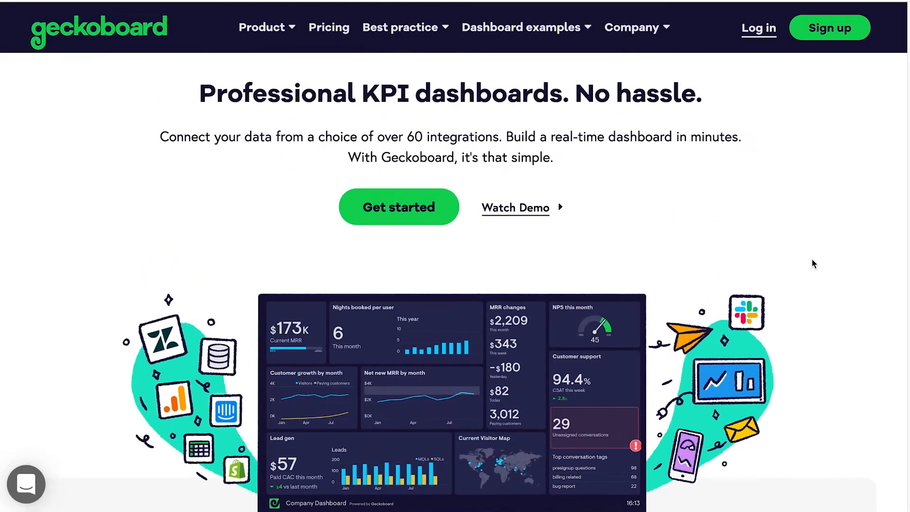
scroll(816, 289, down, 1)
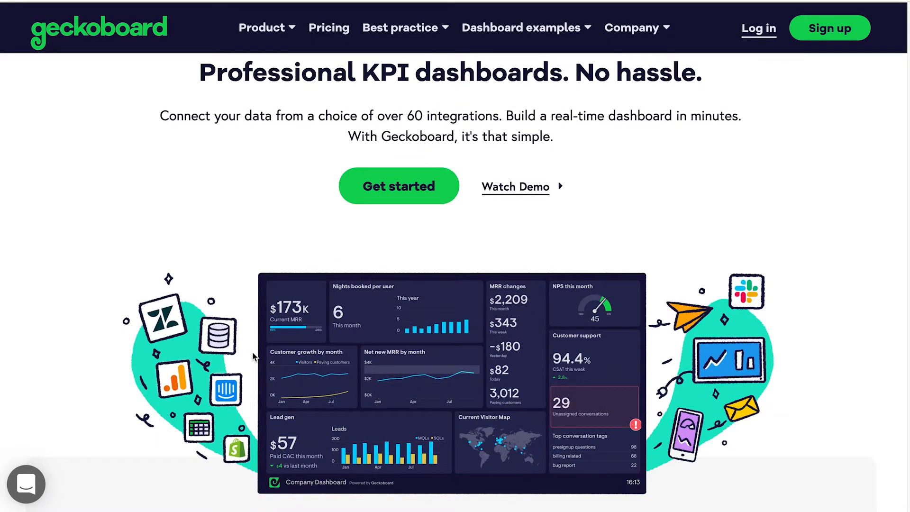
scroll(708, 268, up, 1)
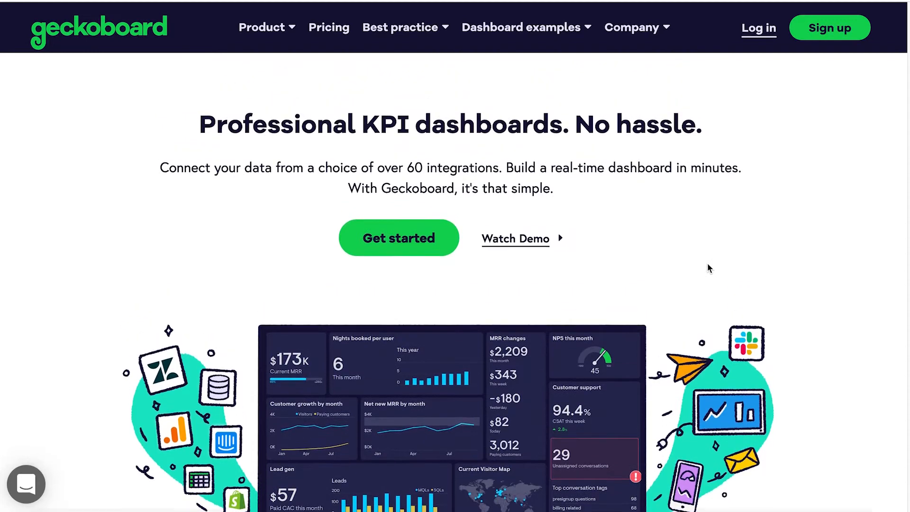
click(756, 31)
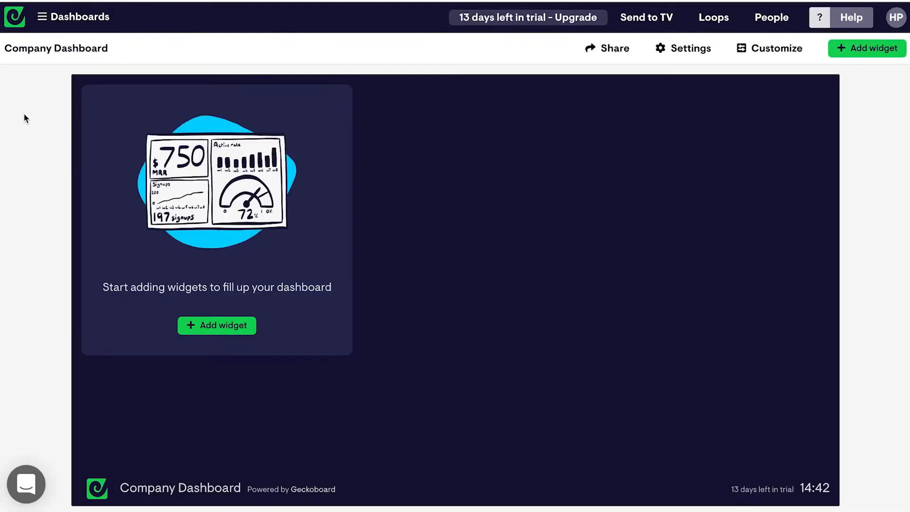
- Rename the company dashboard as "Shopify Dashboard"
click(28, 48)
text(Shopify f)
key(BackSpace)
text(Dashboard)
key(Return)
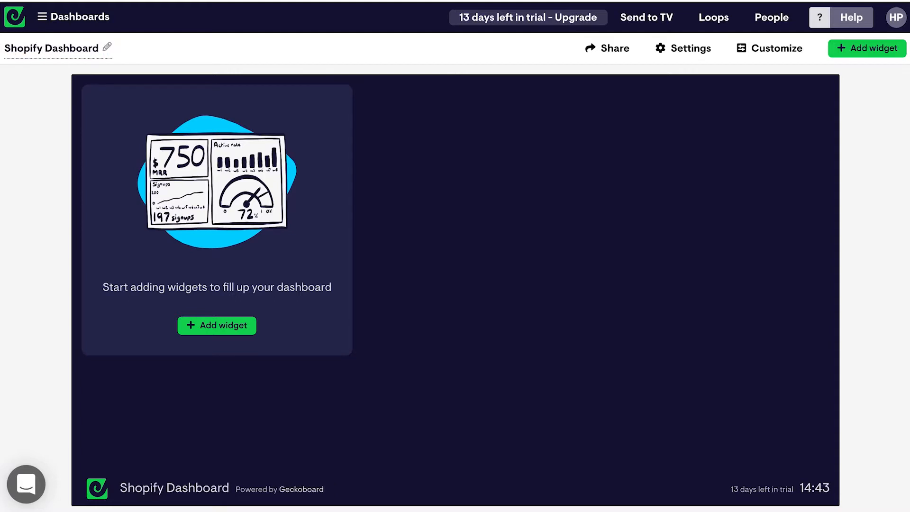
- Start adding a widget, search the data sources for "shopify" and choose Shopify
click(243, 328)
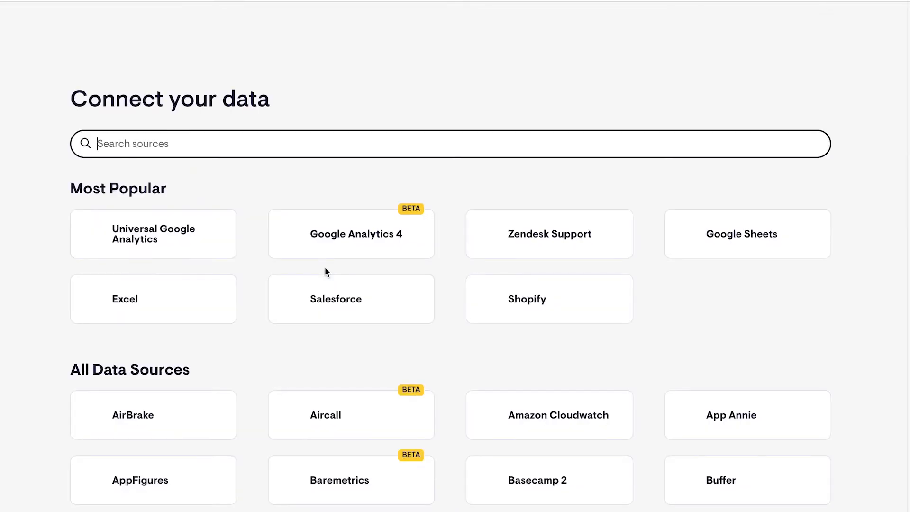
click(160, 146)
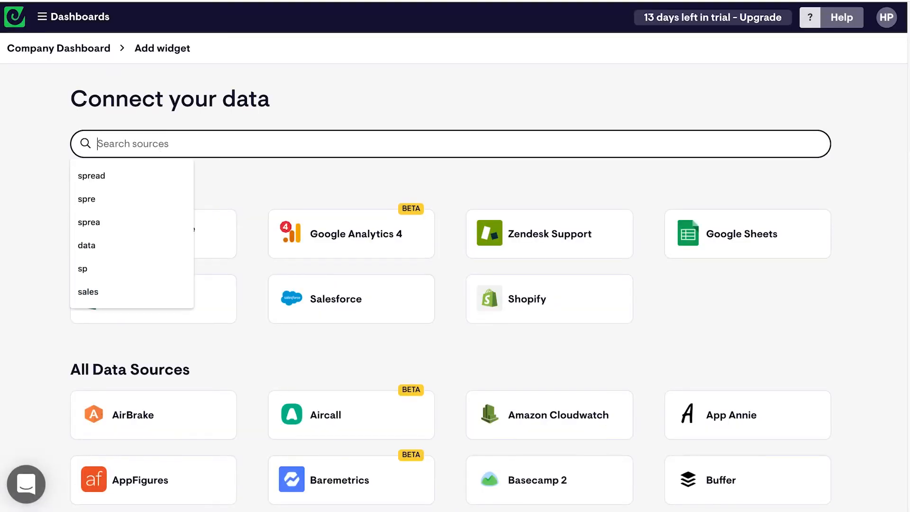
text(shopify)
click(131, 237)
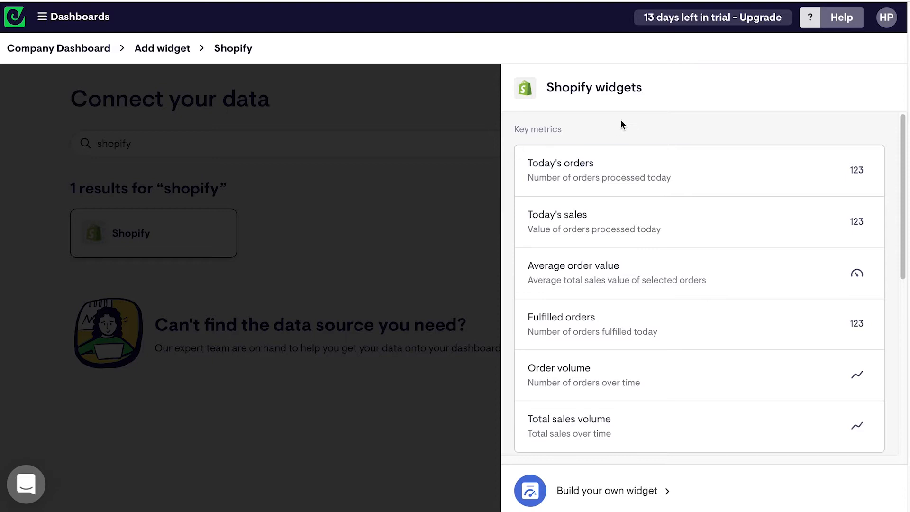
- Look through the available Shopify widgets and choose the Today's orders key metric
scroll(599, 386, down, 5)
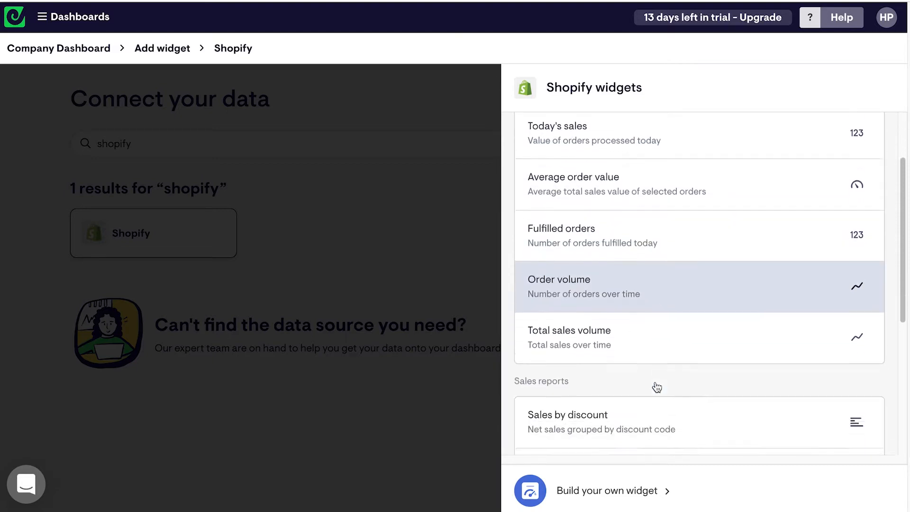
scroll(656, 386, down, 3)
scroll(656, 306, up, 8)
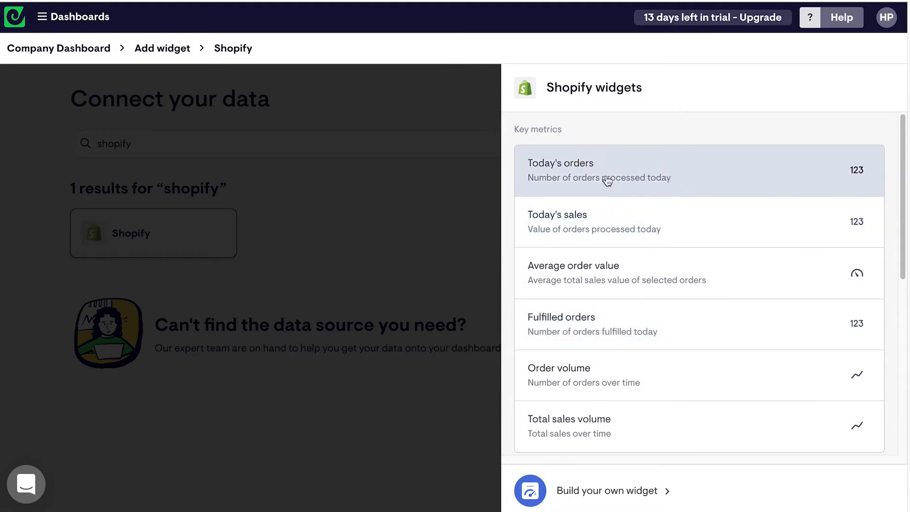
scroll(628, 367, down, 3)
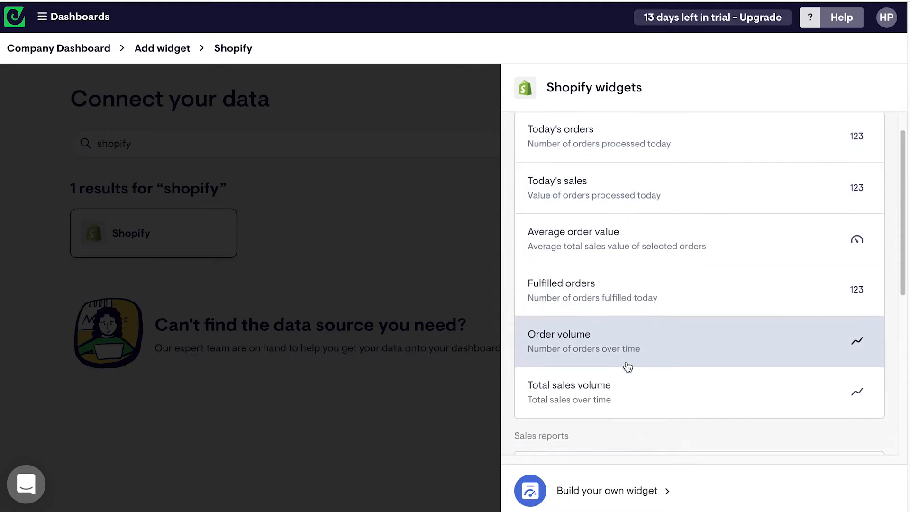
scroll(628, 365, up, 3)
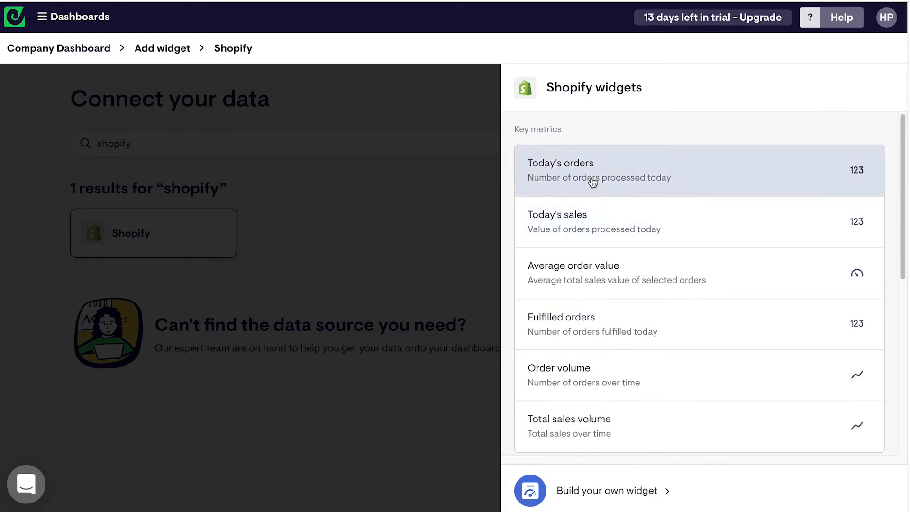
click(591, 178)
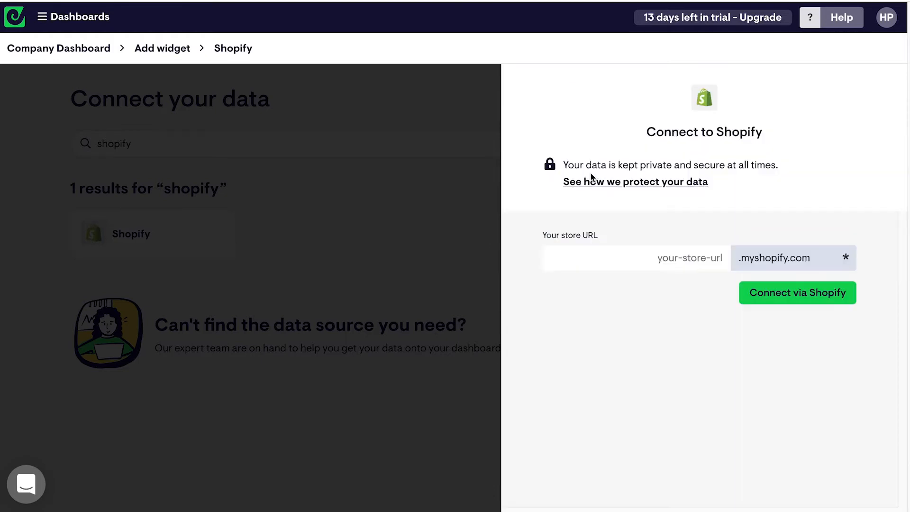
- Connect the Shopify store gecko-aurora.myshopify.com and dismiss the data import notice
click(655, 262)
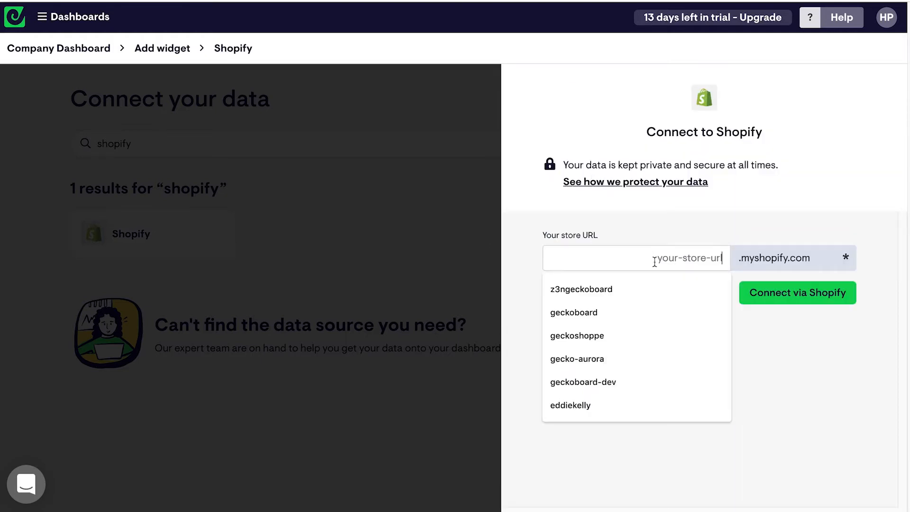
text(gecko-a)
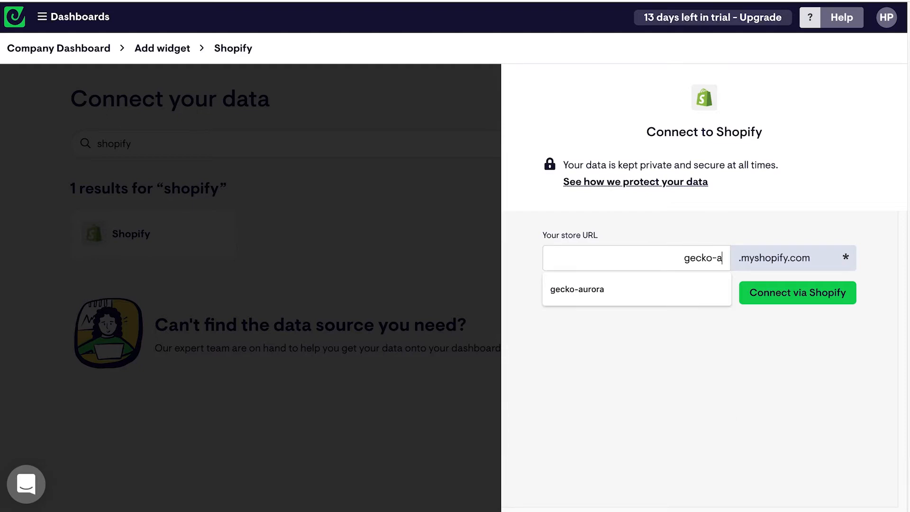
text(urora)
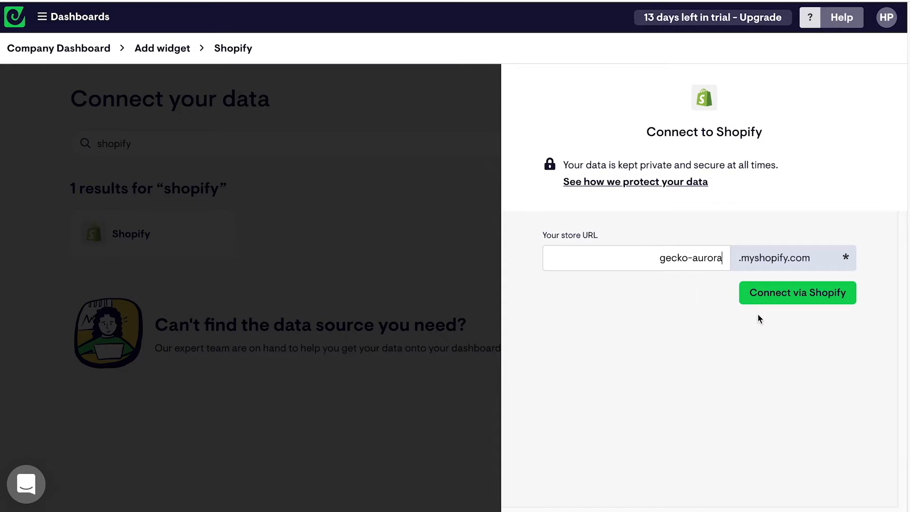
click(776, 304)
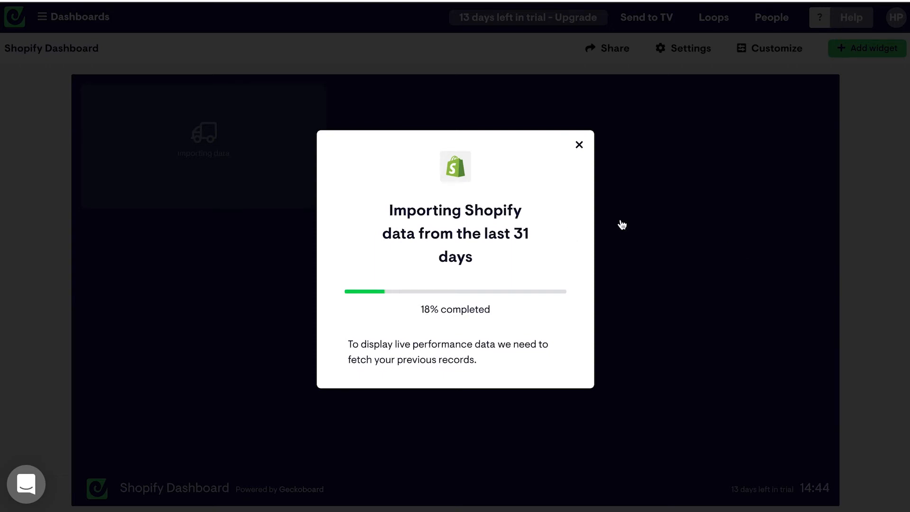
click(642, 242)
- Add a second Shopify widget showing Today's sales to the dashboard
click(857, 52)
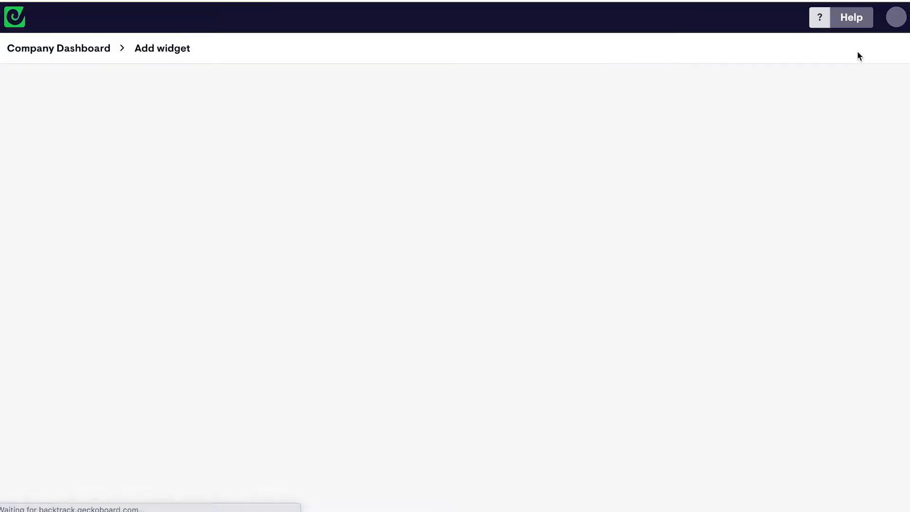
click(110, 237)
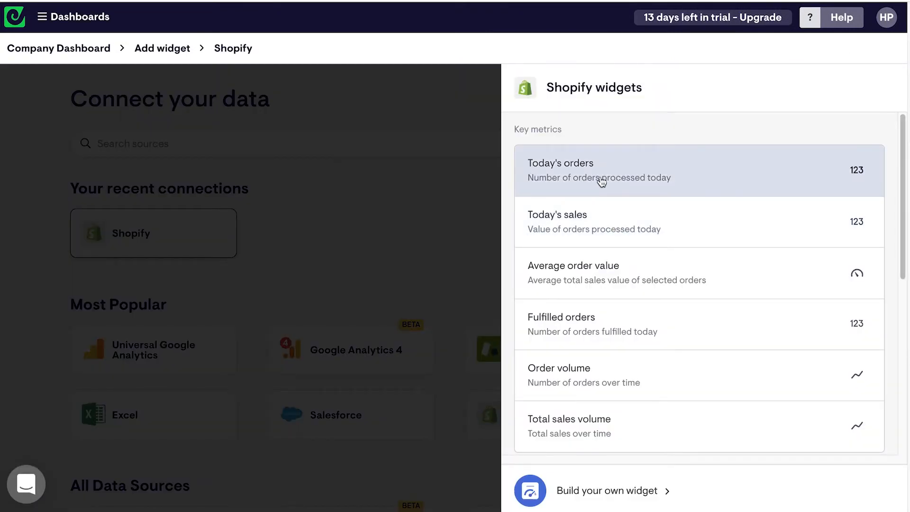
click(600, 223)
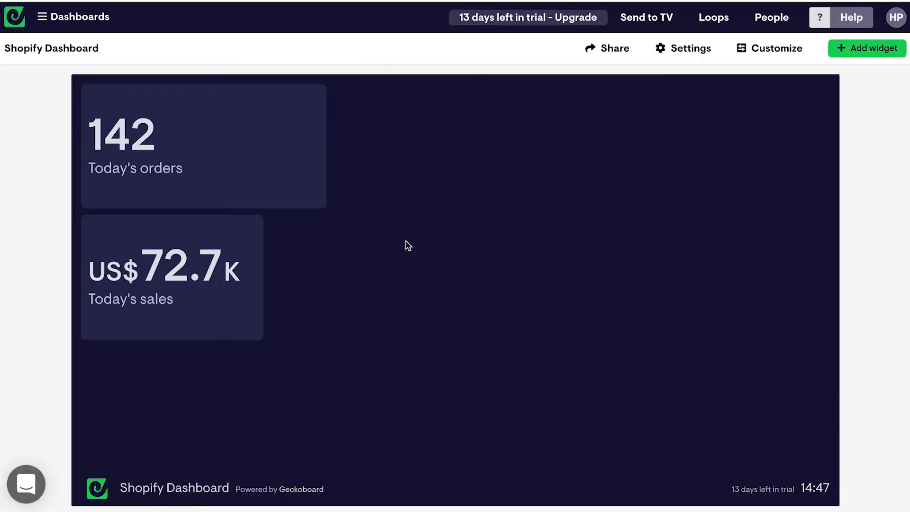
- Edit the Today's orders widget to compare its figure with the same day last week
mouse_move(264, 149)
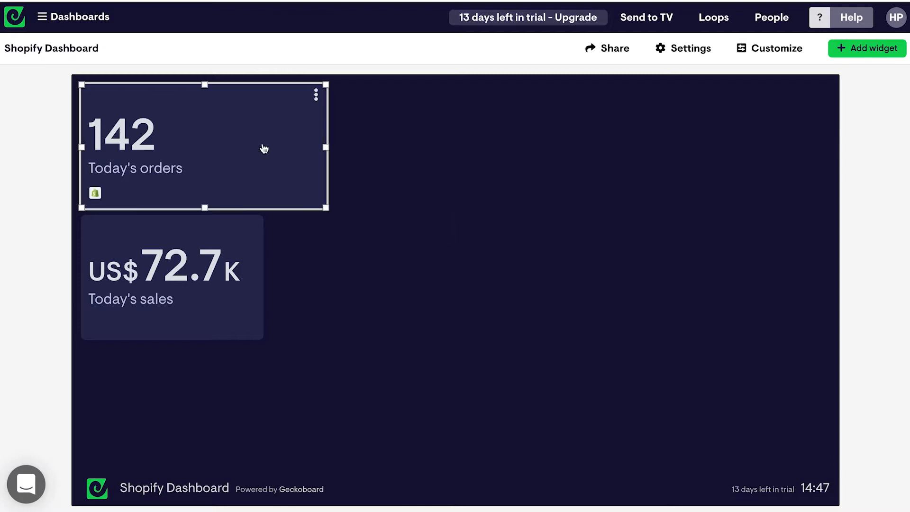
click(317, 97)
click(352, 98)
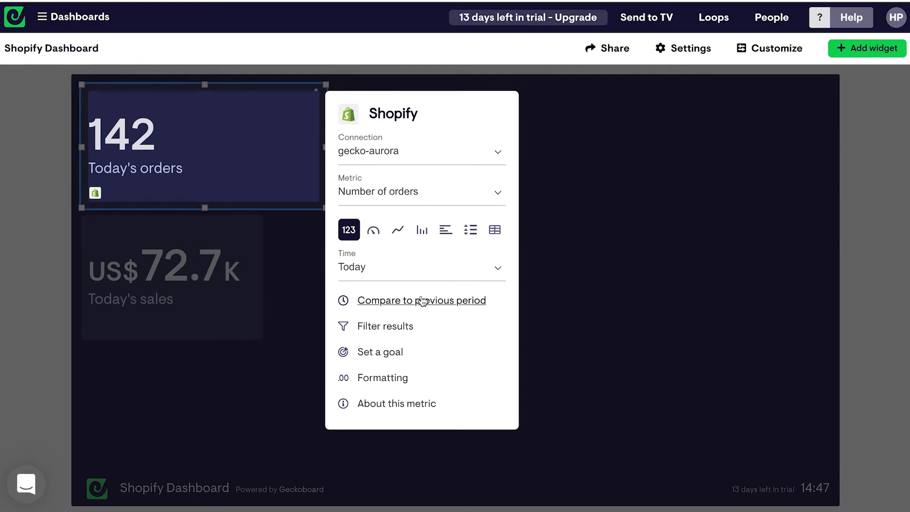
click(423, 302)
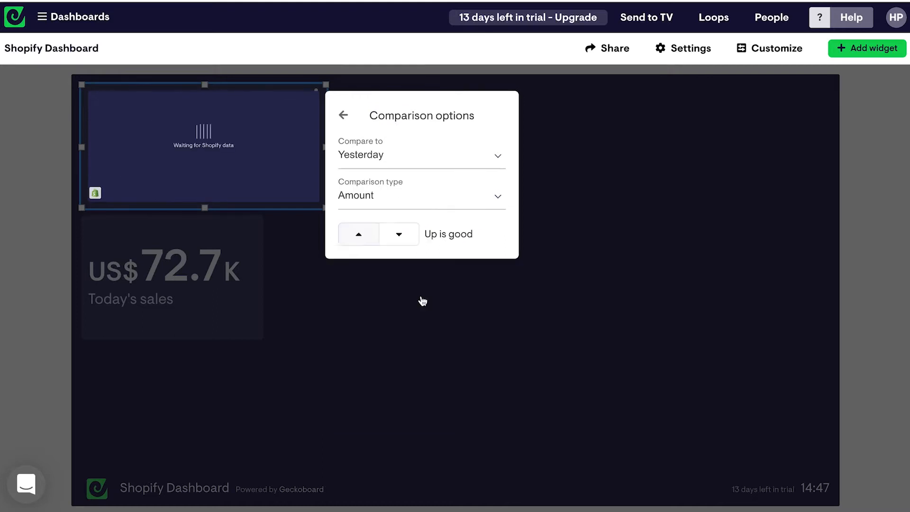
click(389, 154)
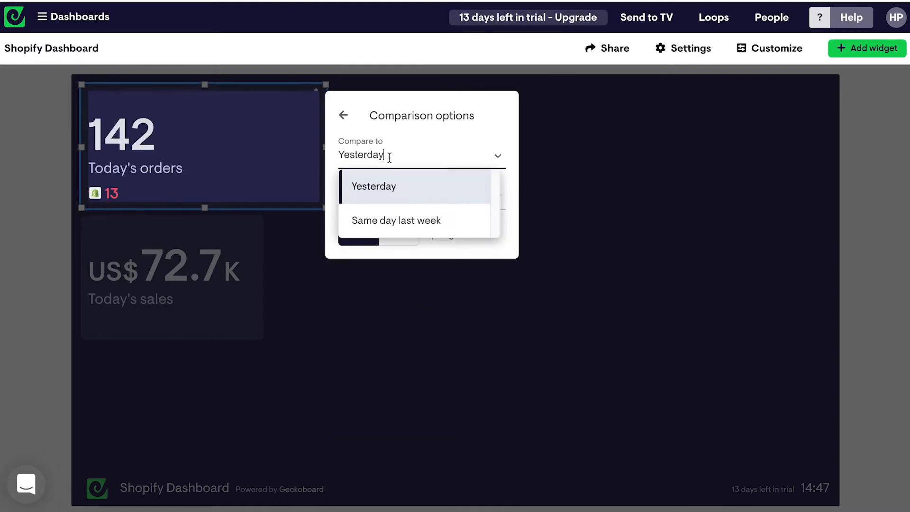
click(384, 222)
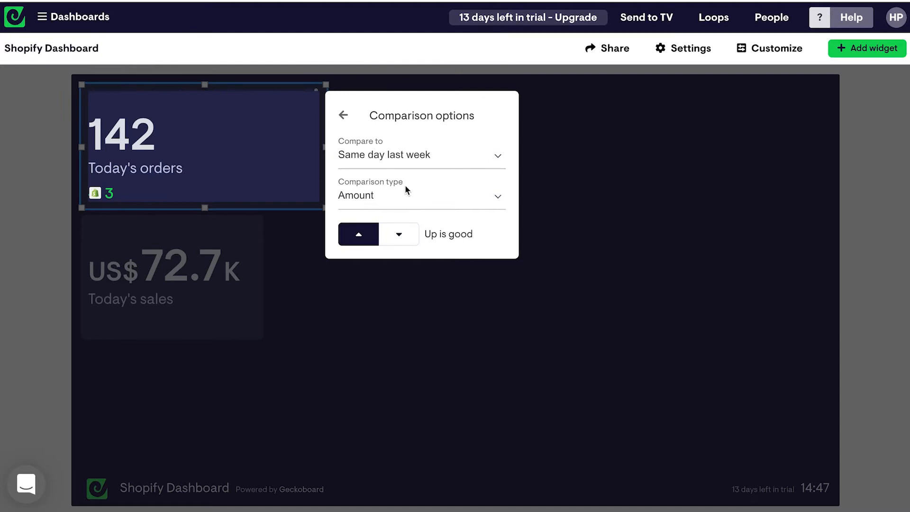
- Label the comparison figure on the Today's orders widget "vs same day last week"
click(569, 134)
click(151, 193)
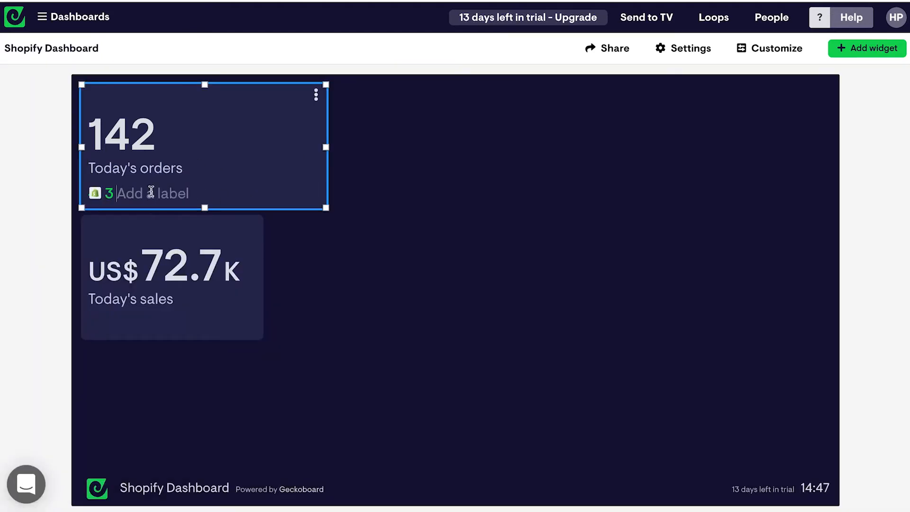
text(vs same day )
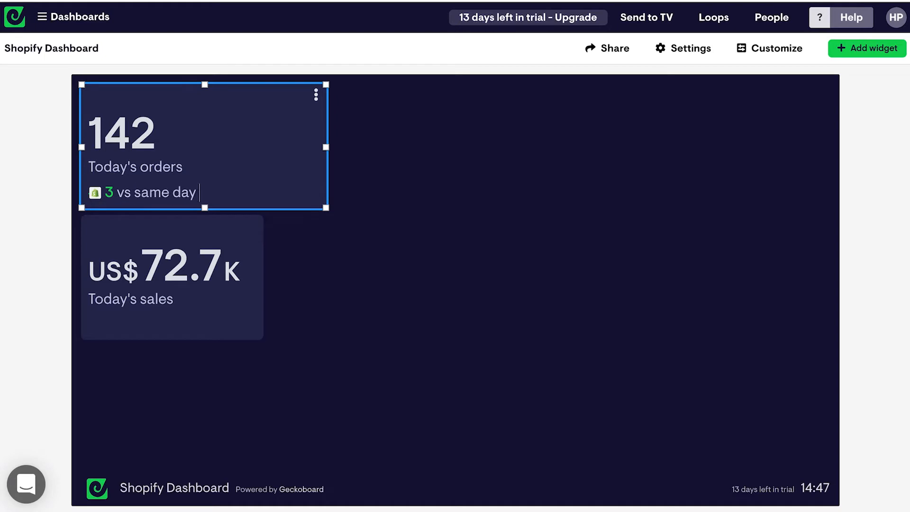
text(last week)
click(388, 178)
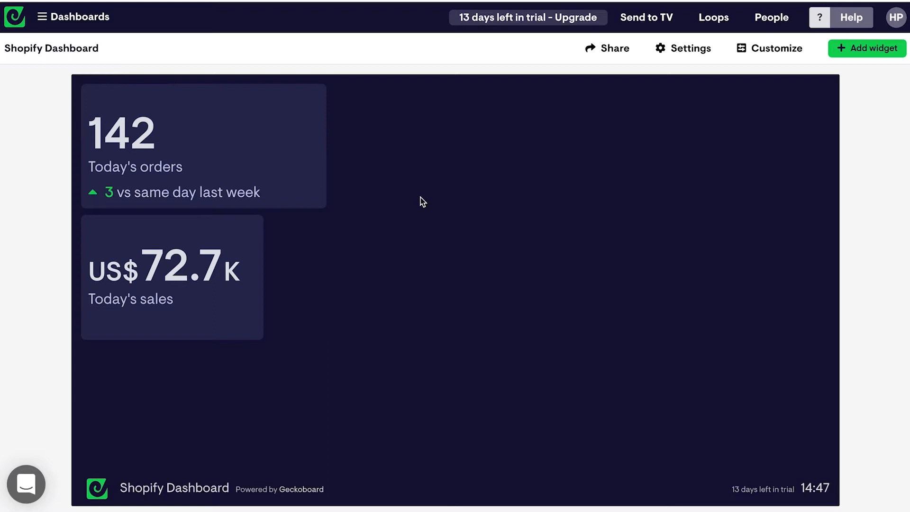
- Edit the Today's sales widget to compare its figure with the same day last week
click(252, 222)
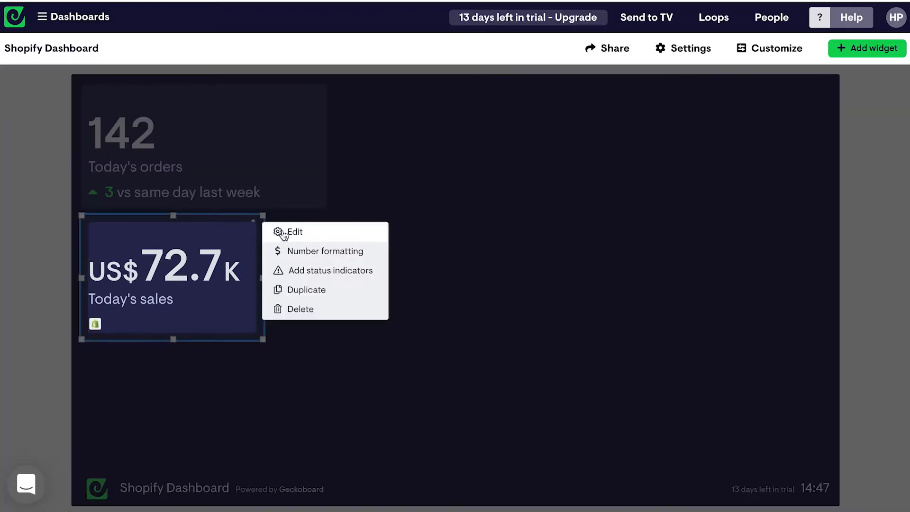
click(283, 233)
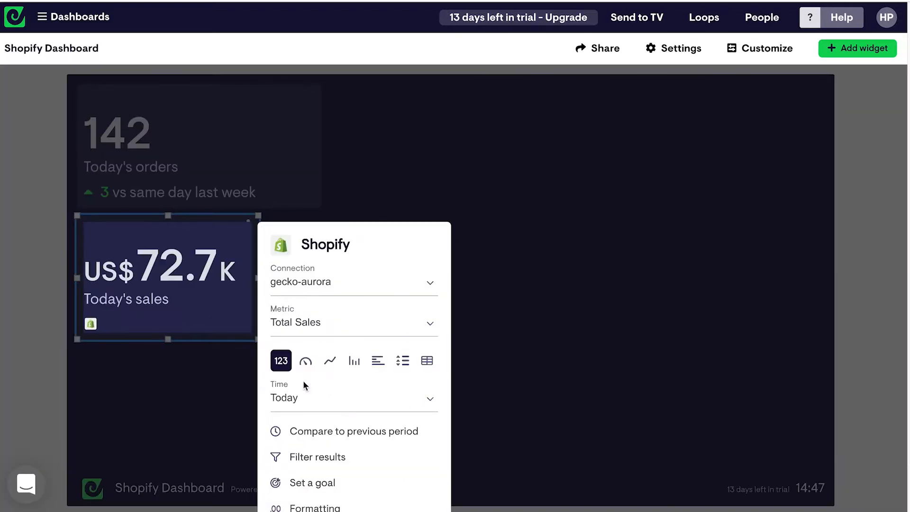
click(303, 430)
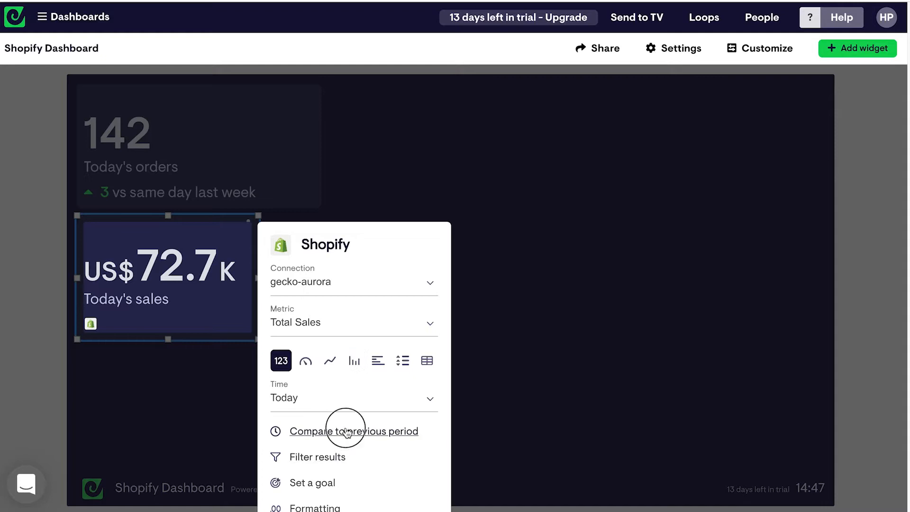
click(325, 286)
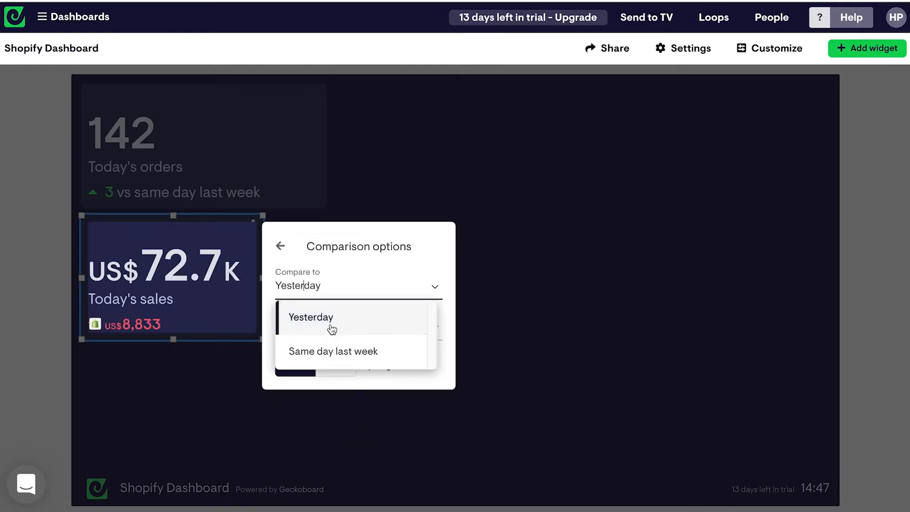
click(332, 350)
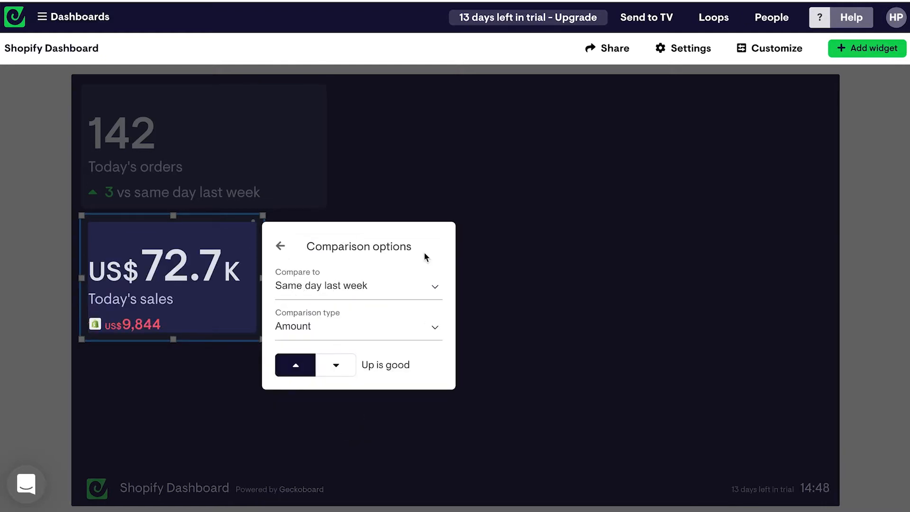
click(298, 247)
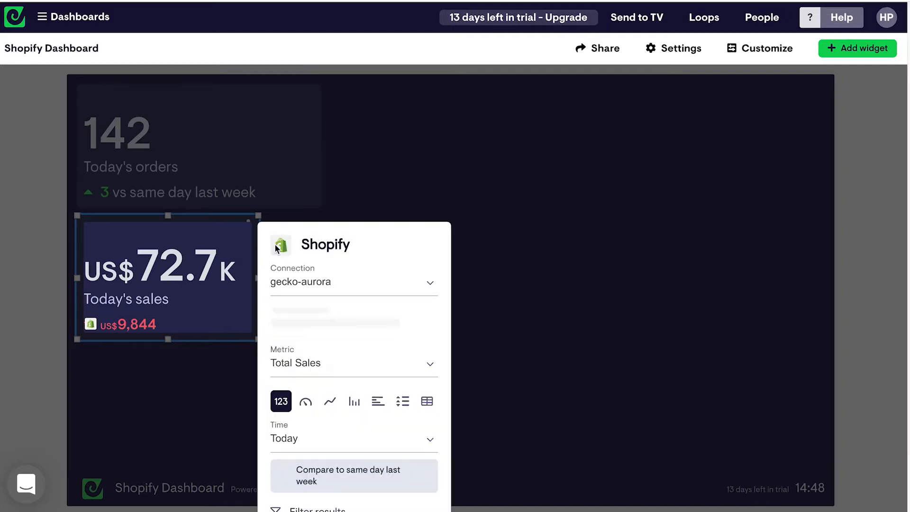
click(515, 339)
- Label the comparison figure on the Today's sales widget "same day last week"
click(181, 323)
text(sa)
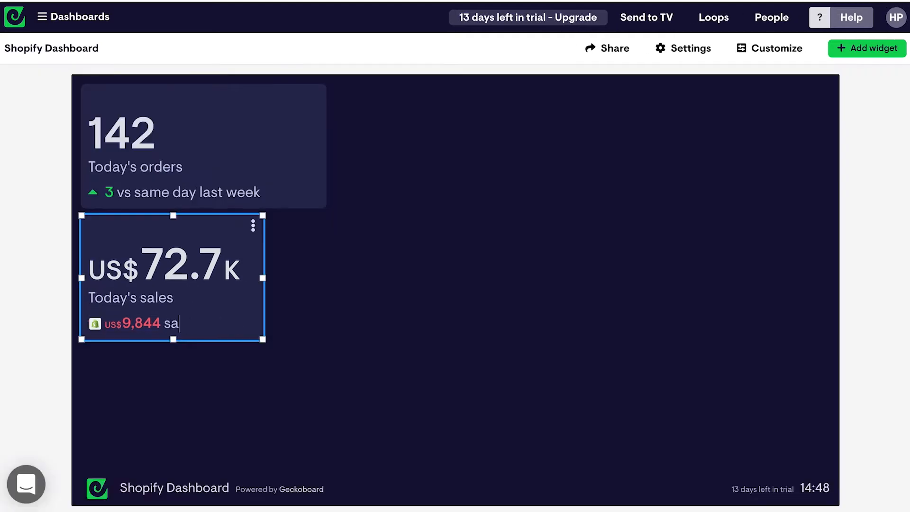
text(me day last week)
click(320, 321)
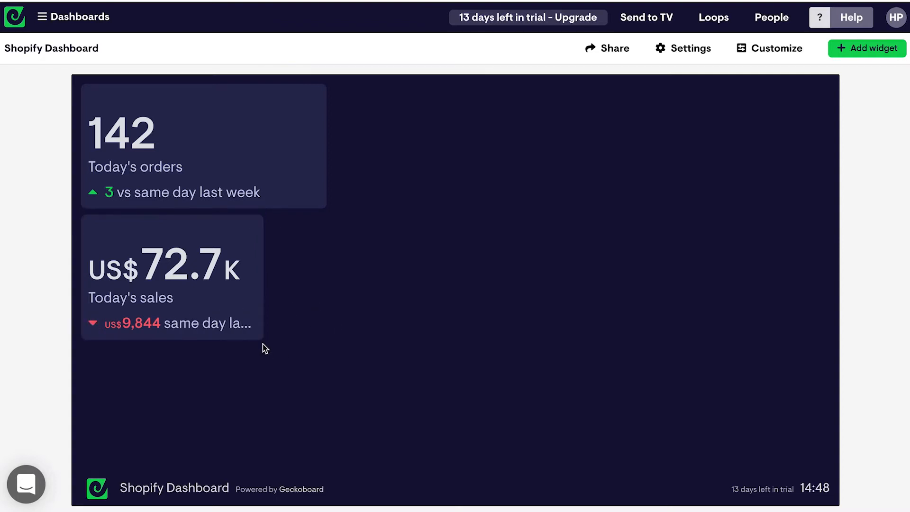
- Widen the Today's sales widget to match the Today's orders widget and put "vs" before its comparison label
drag(263, 339, 321, 346)
click(171, 324)
click(171, 323)
text(vs)
click(471, 291)
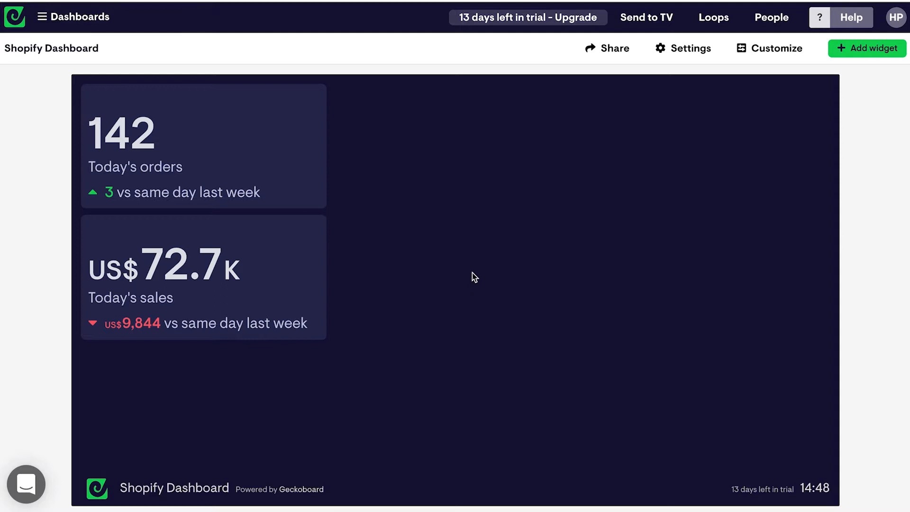
- Format the Today's sales number with a "$" prefix as its unit
click(318, 222)
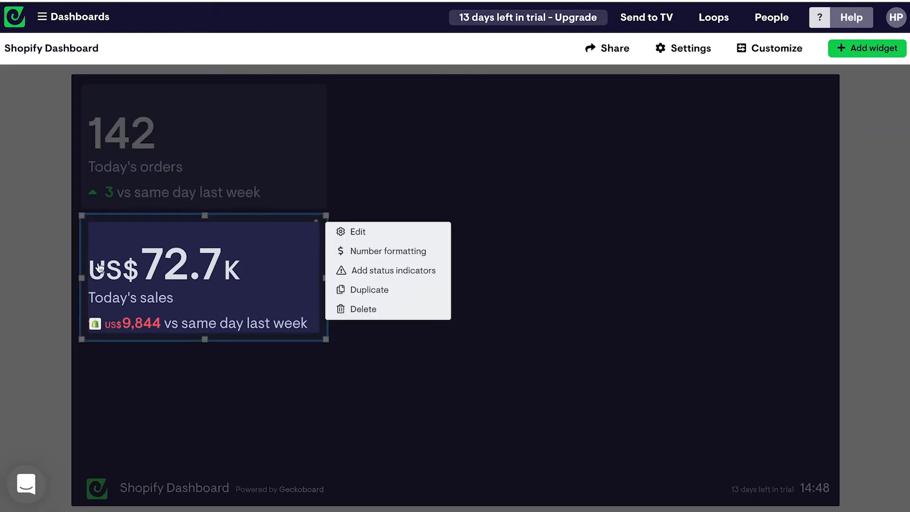
click(384, 250)
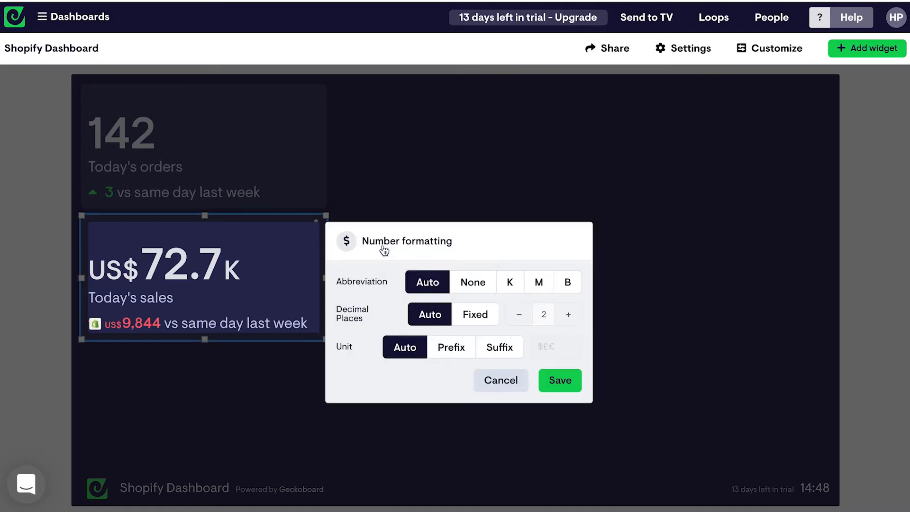
click(452, 349)
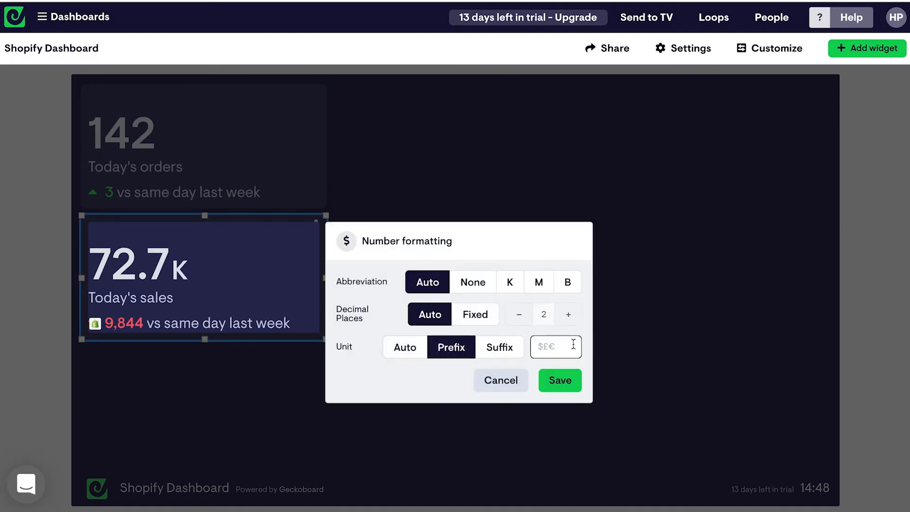
text($)
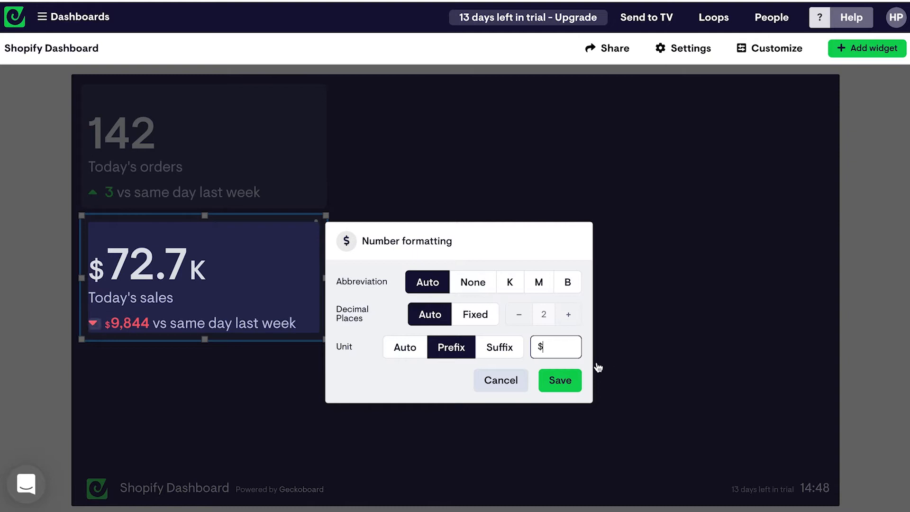
click(565, 383)
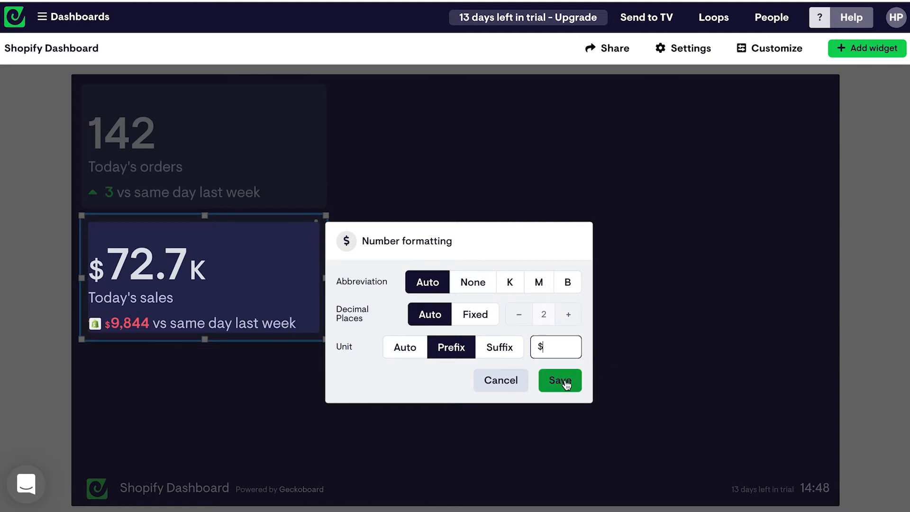
- Fix the Today's sales number at 0 decimal places and save the number formatting
click(475, 315)
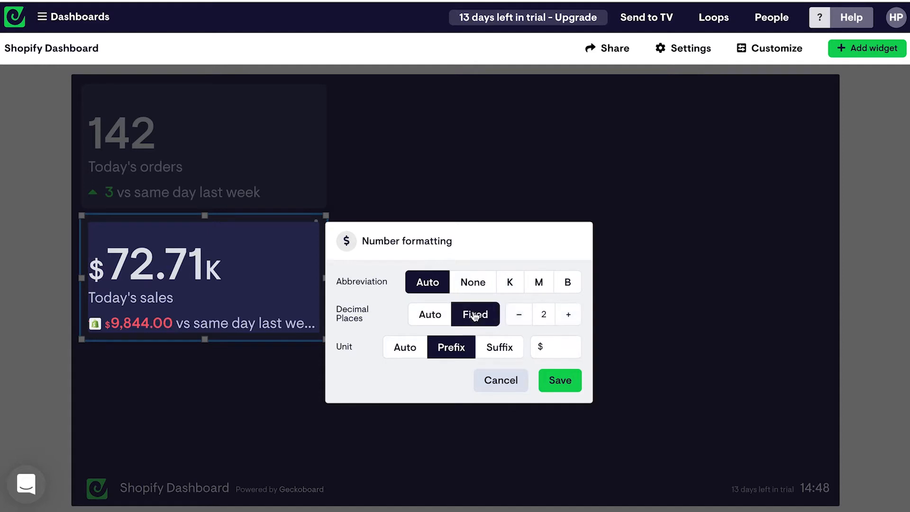
click(516, 314)
click(515, 314)
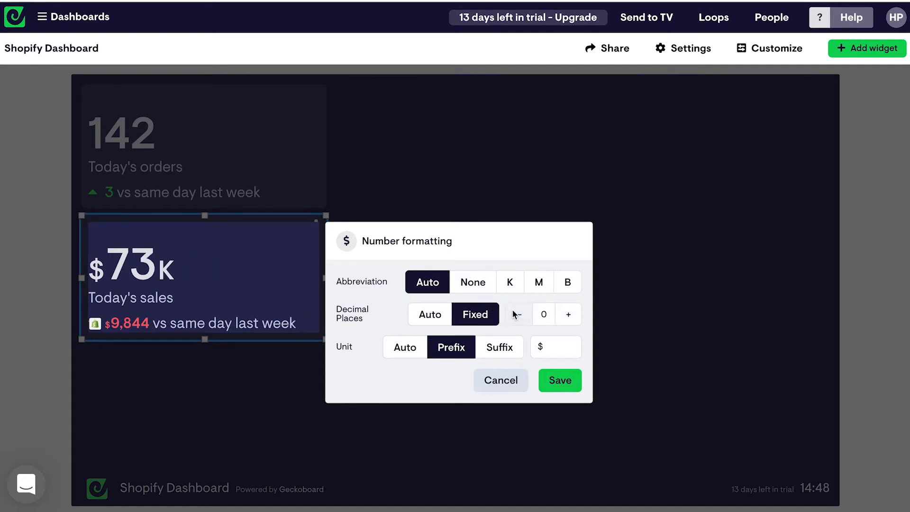
click(570, 383)
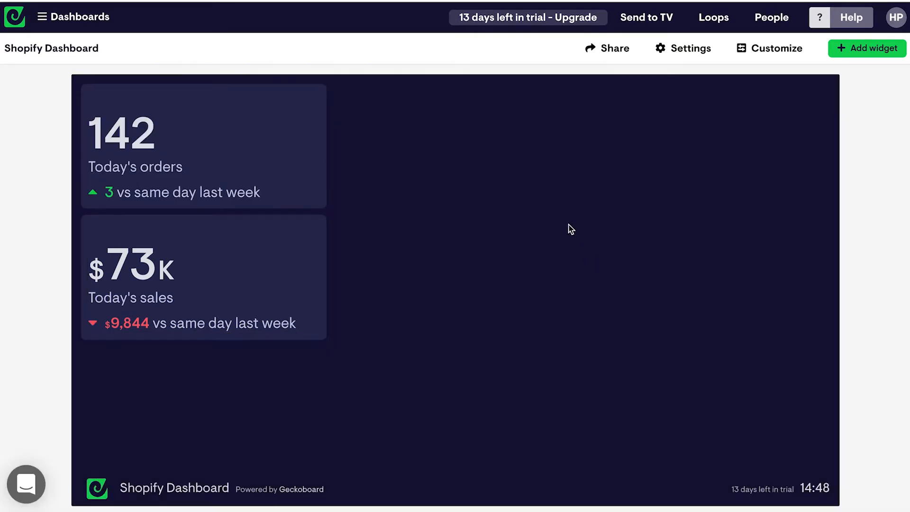
- Add a Shopify Average order value gauge widget to the dashboard
click(862, 56)
click(861, 56)
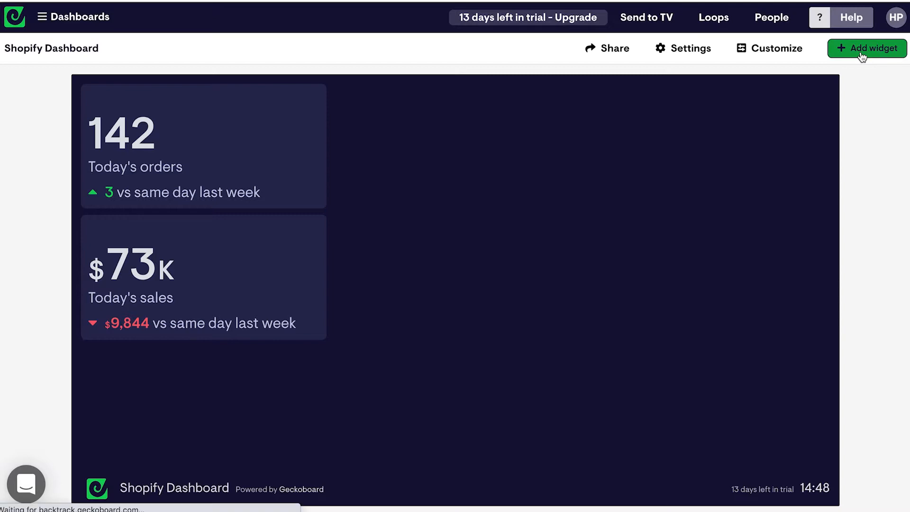
click(162, 233)
click(627, 282)
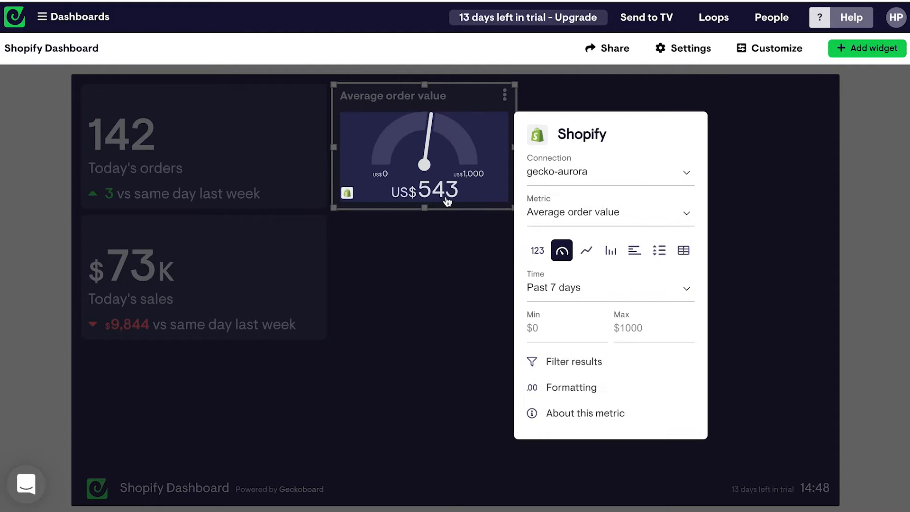
- Set the Average order value gauge's time period to This month and its maximum to 850
click(569, 287)
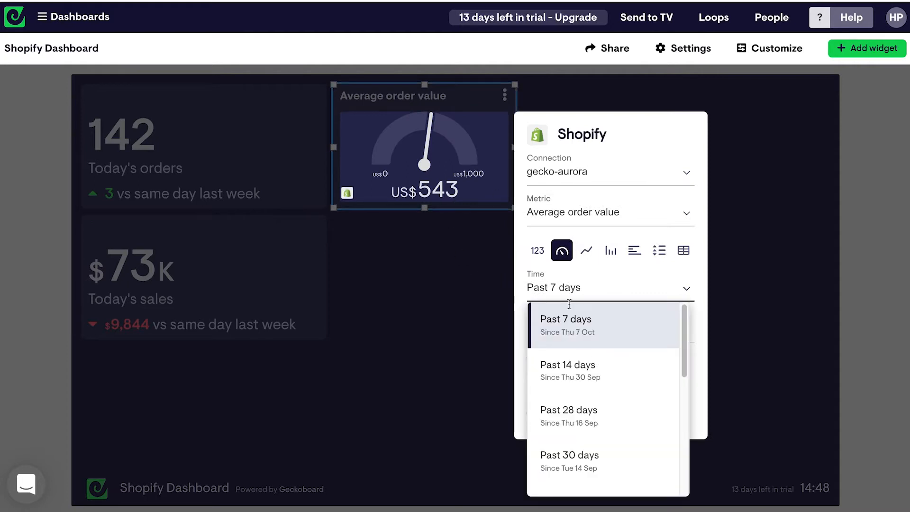
scroll(586, 416, down, 5)
click(586, 416)
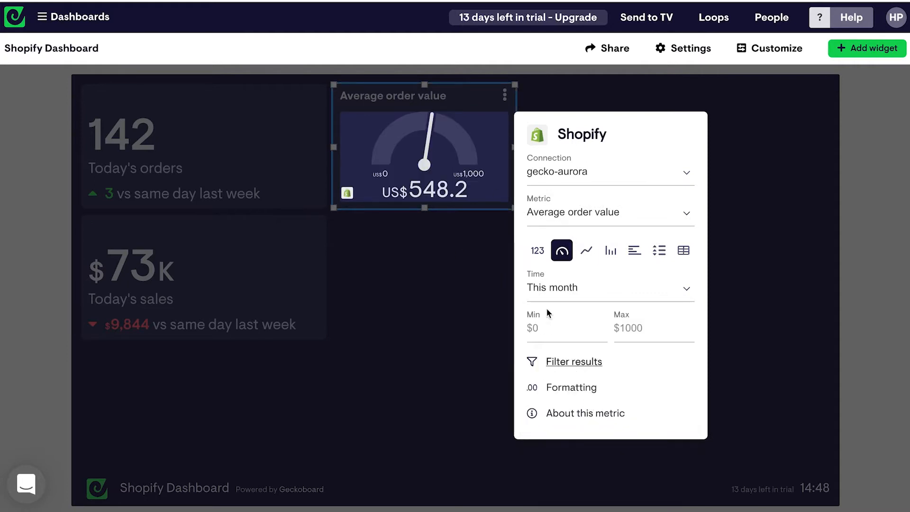
click(645, 330)
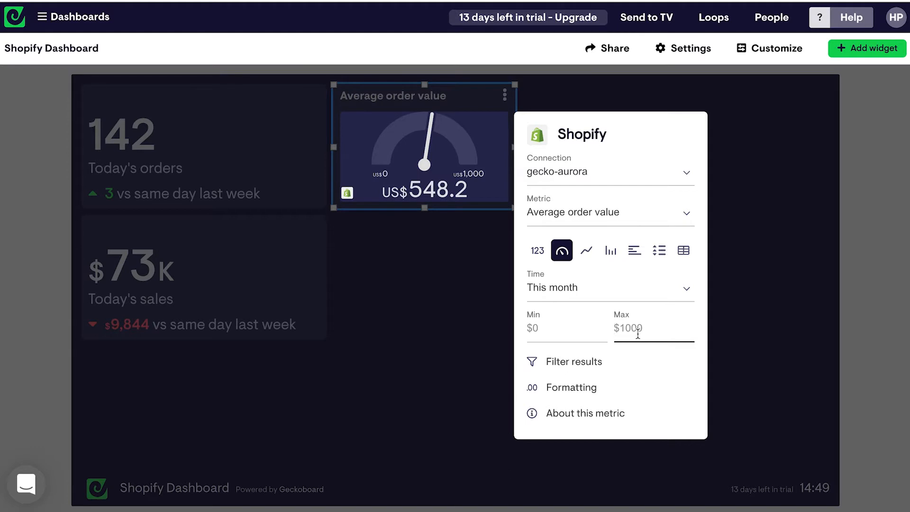
text(850)
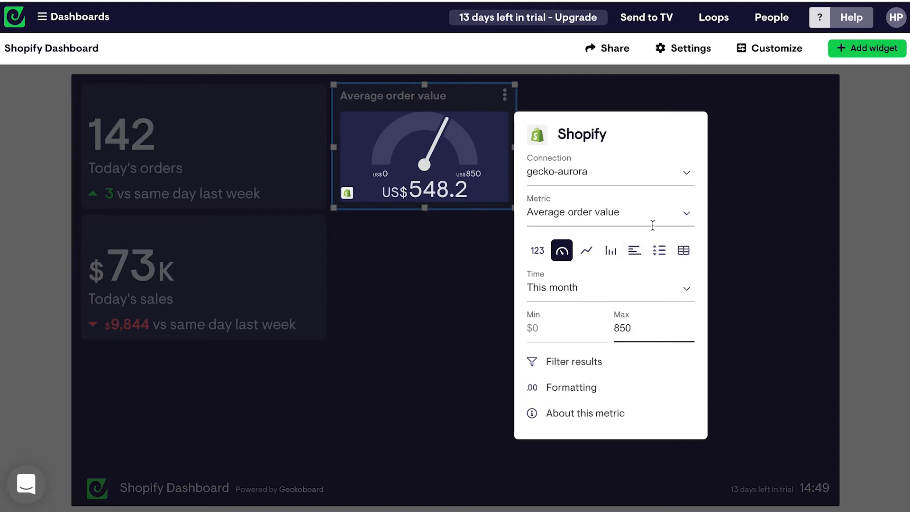
click(439, 318)
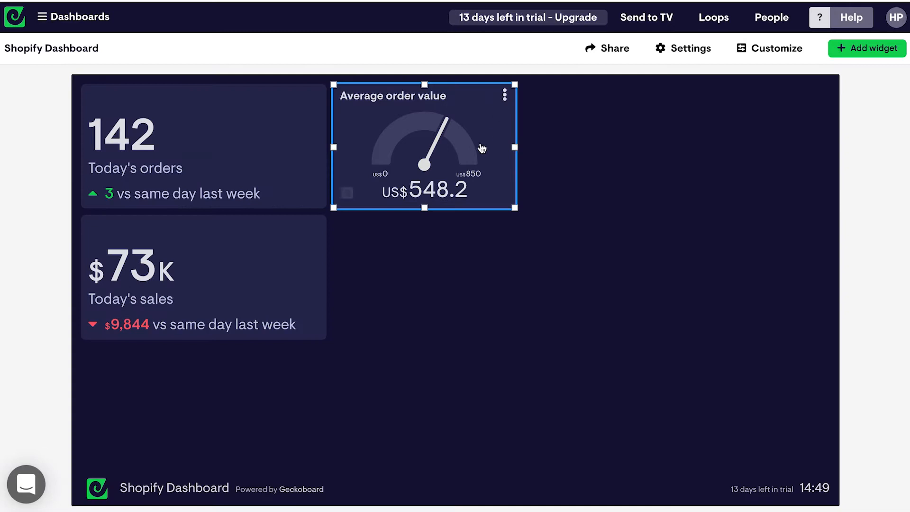
- Add status indicators to the Average order value gauge, with Success for higher values and Warning at 499 or below
click(505, 95)
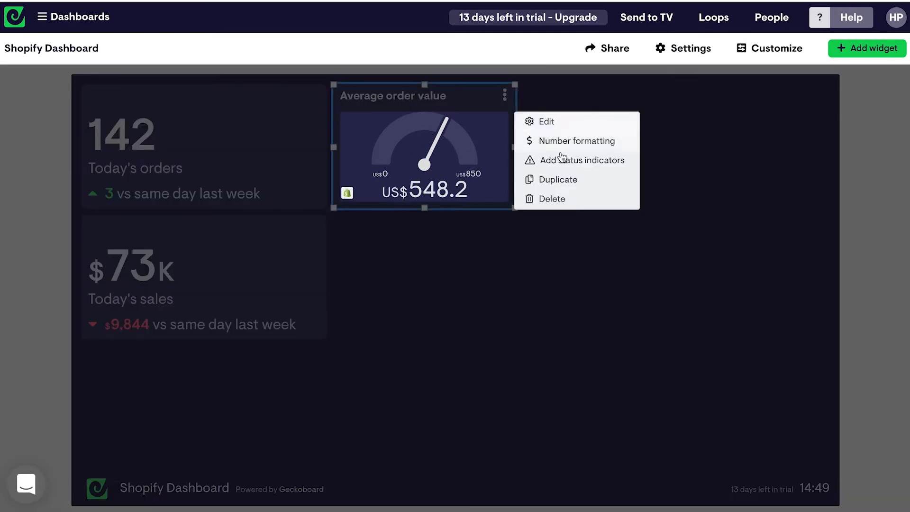
click(557, 157)
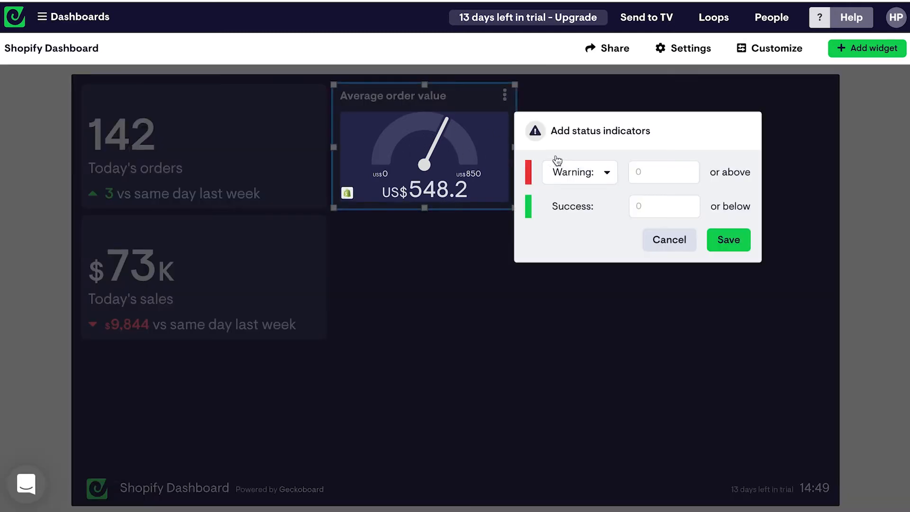
click(605, 175)
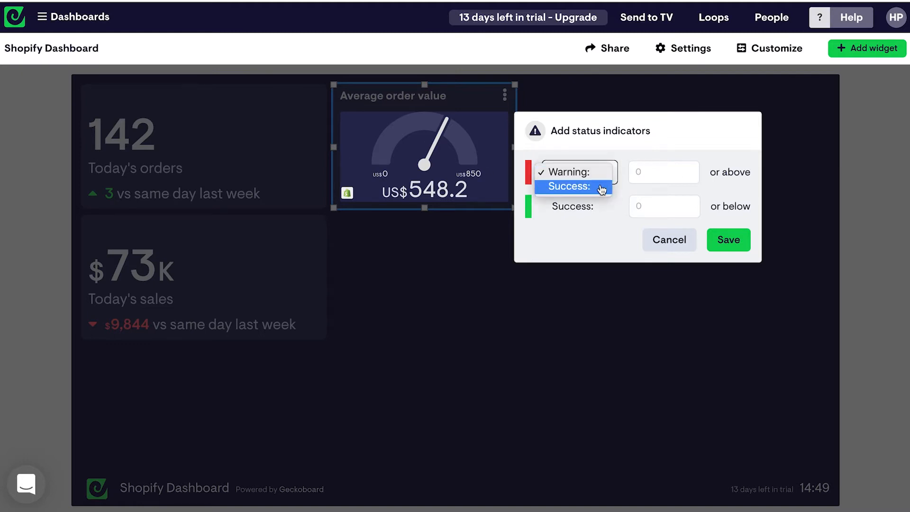
click(602, 189)
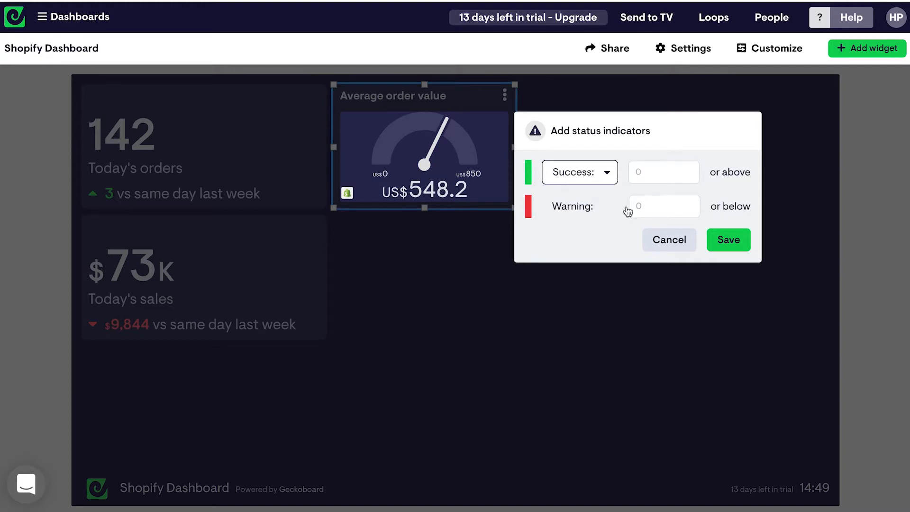
click(654, 207)
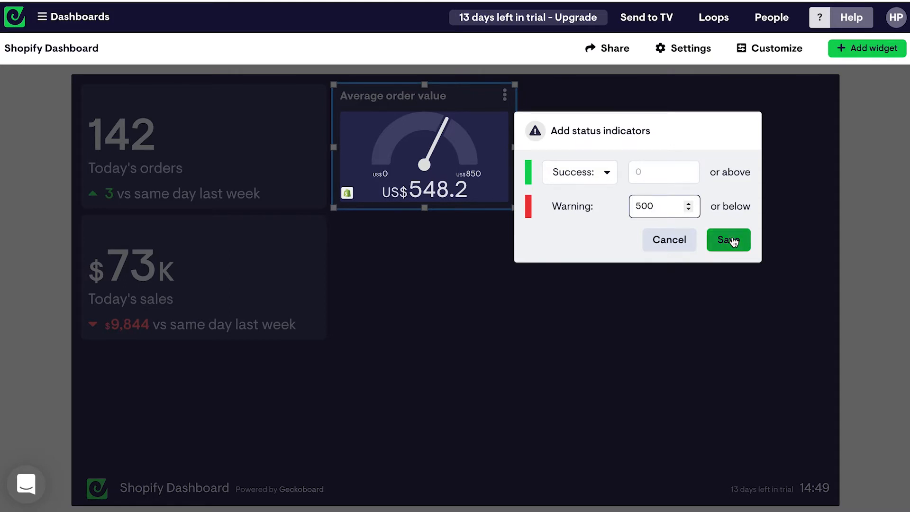
drag(664, 209, 631, 206)
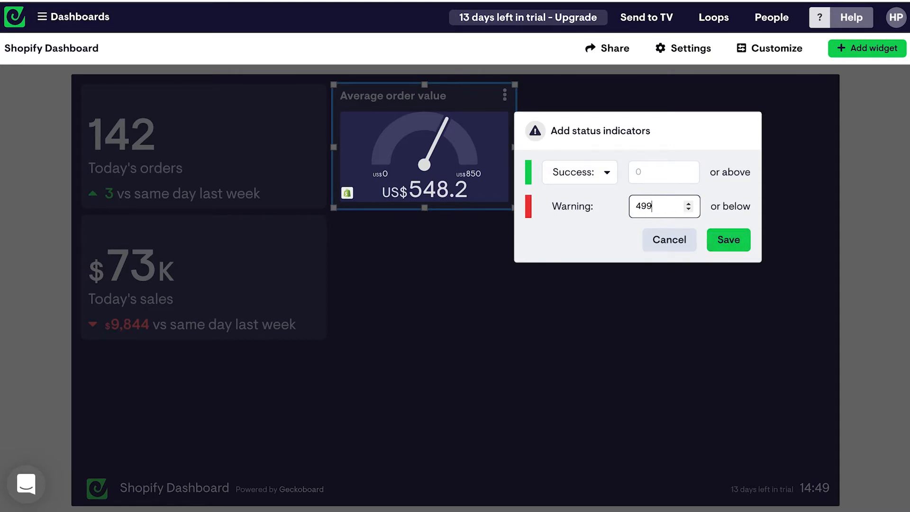
text(499)
click(740, 240)
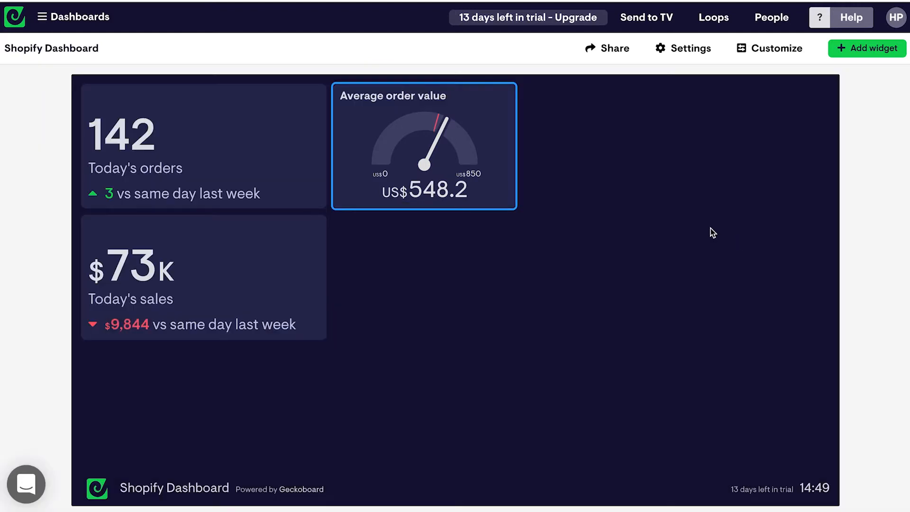
- Set the Average order value gauge's Success status indicator to 500 or above and save the indicators
click(505, 97)
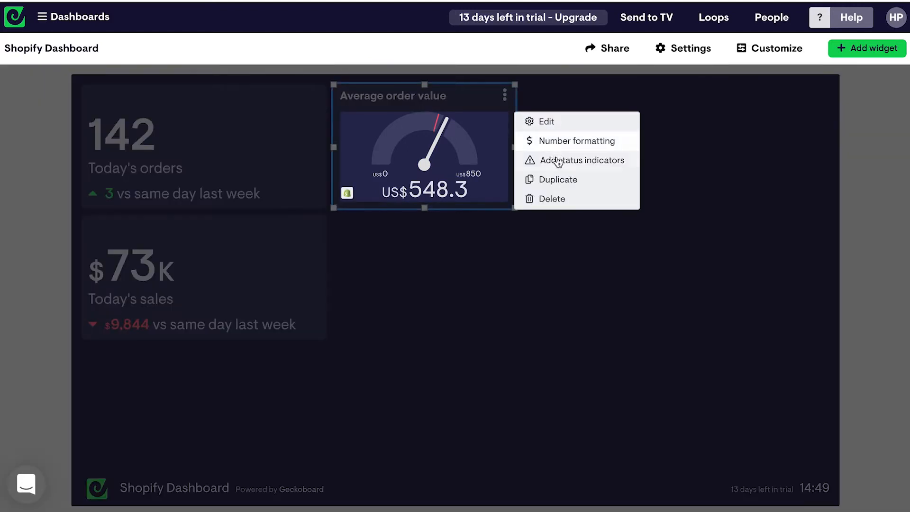
click(553, 160)
click(629, 175)
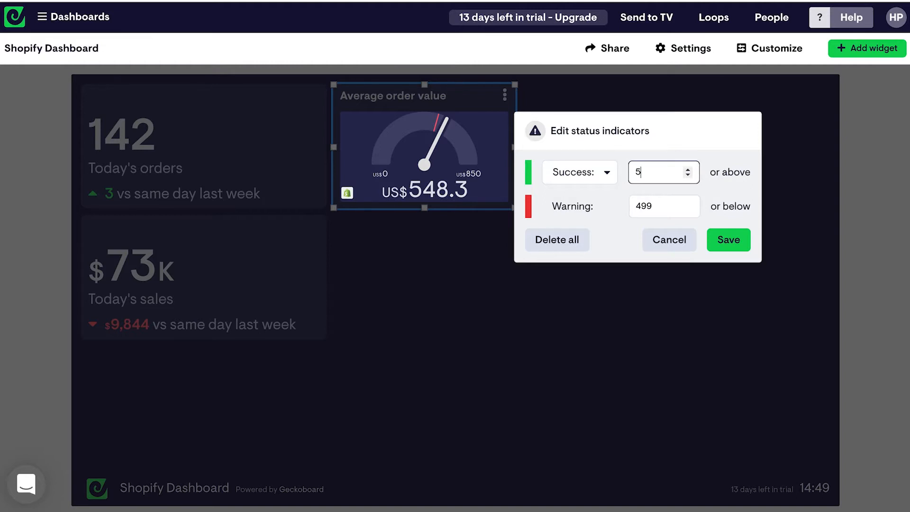
text(500)
click(720, 242)
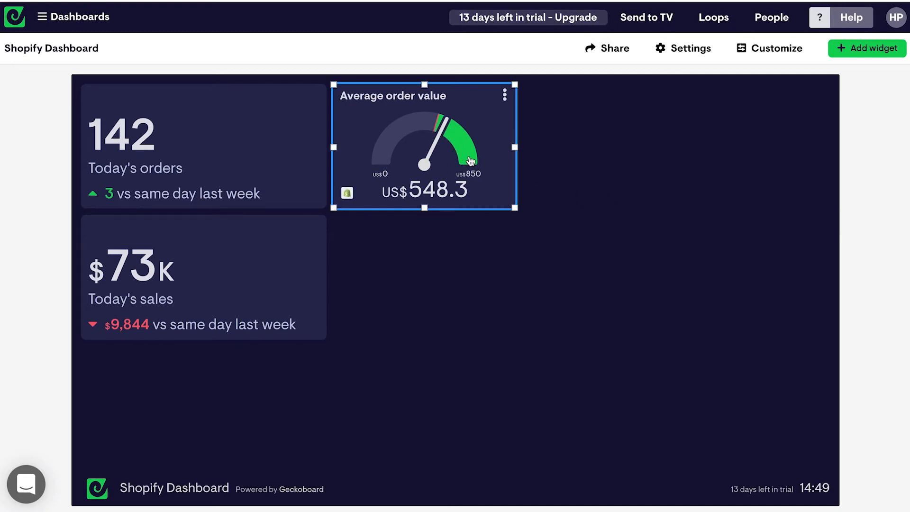
- Format the Average order value gauge's numbers with a $ prefix and fixed 0 decimal places, and save the formatting
click(505, 95)
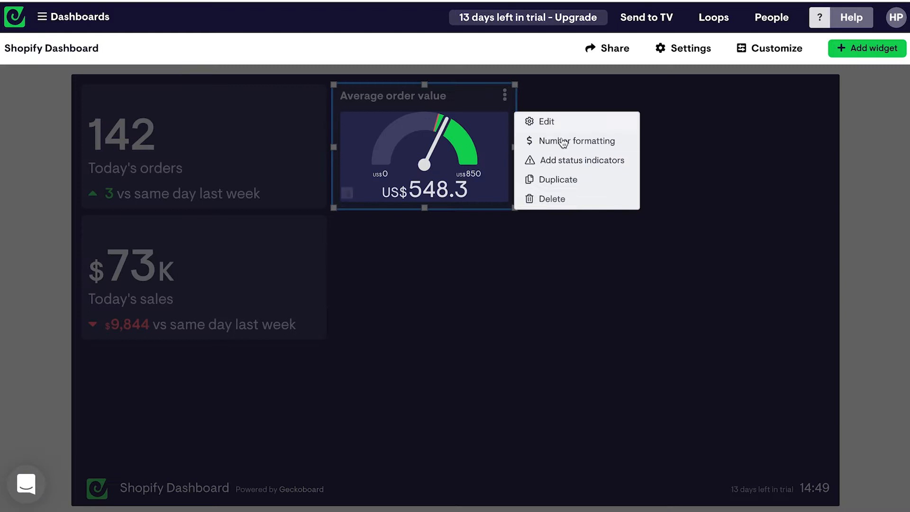
click(560, 143)
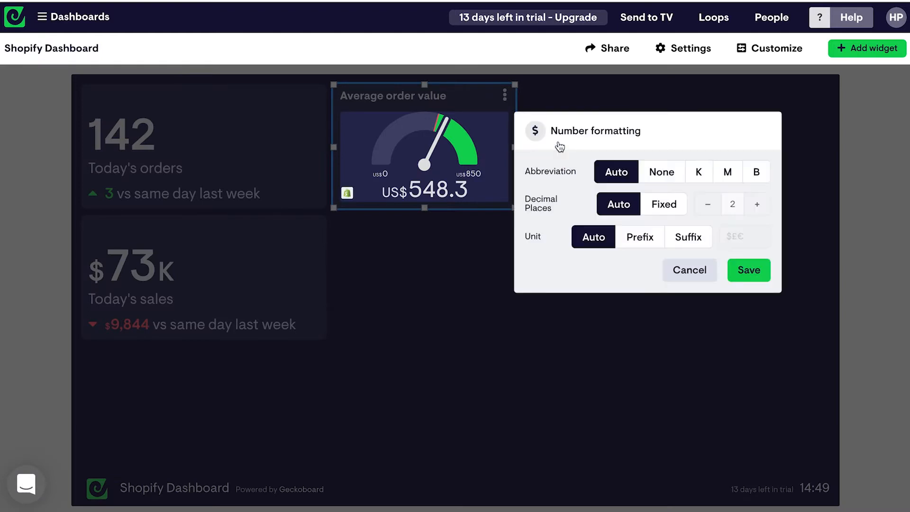
click(640, 237)
click(725, 236)
text($)
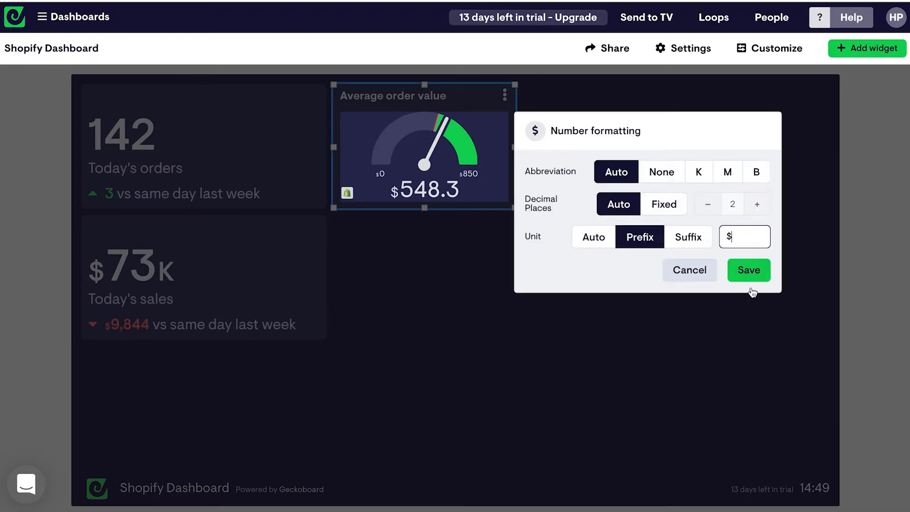
click(664, 204)
click(707, 205)
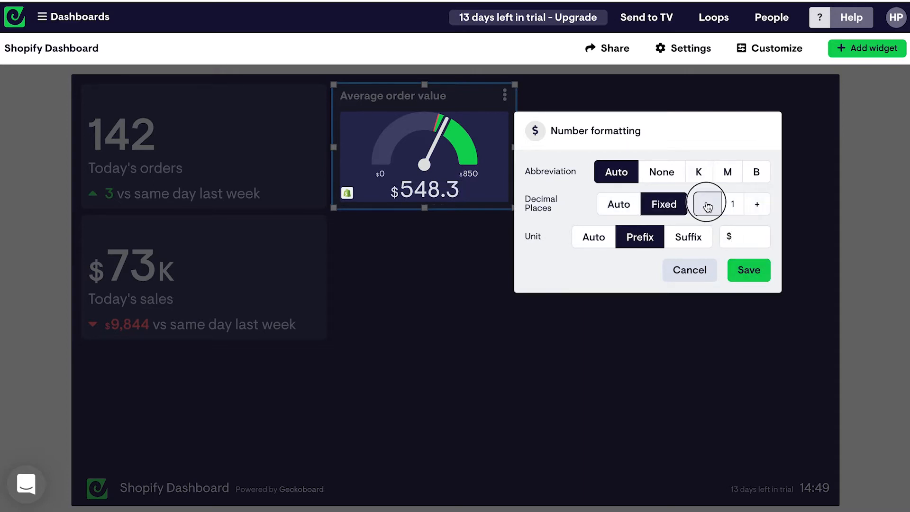
click(708, 205)
click(751, 272)
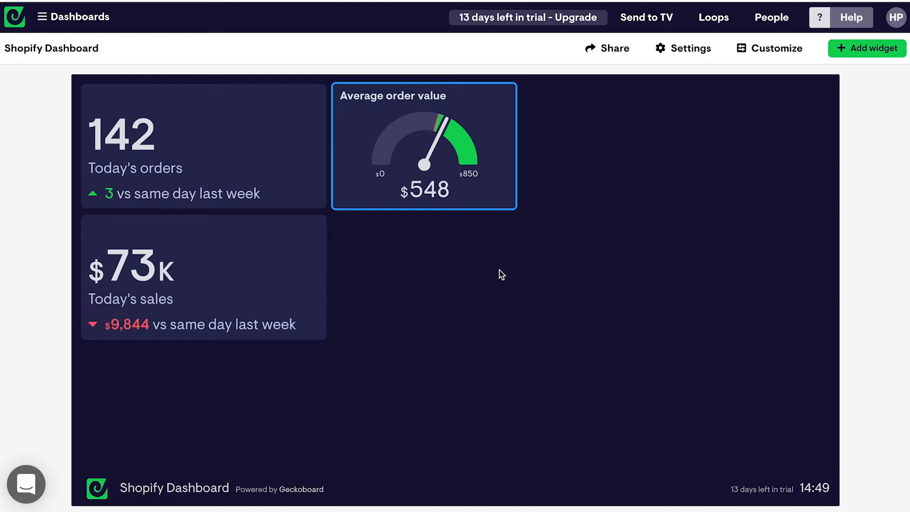
click(496, 262)
- Add a Shopify Order volume line chart widget to the dashboard, keeping its default settings
click(838, 50)
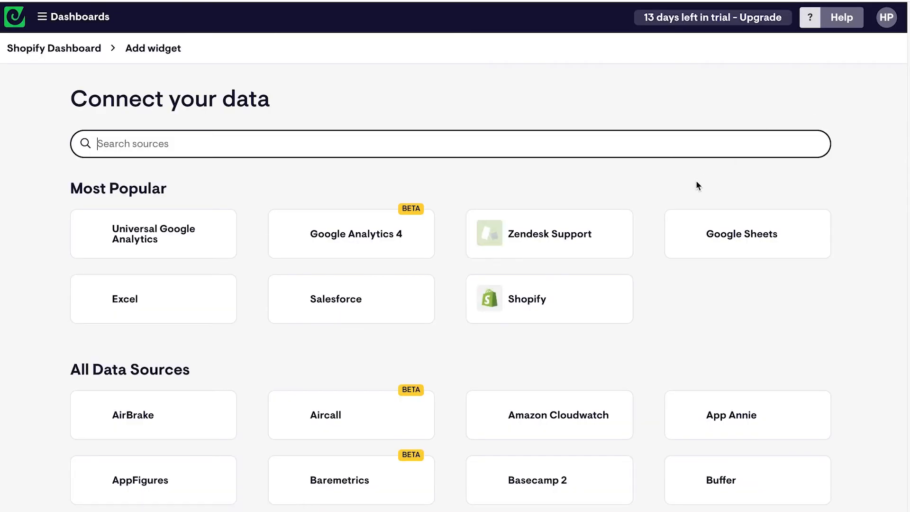
click(137, 252)
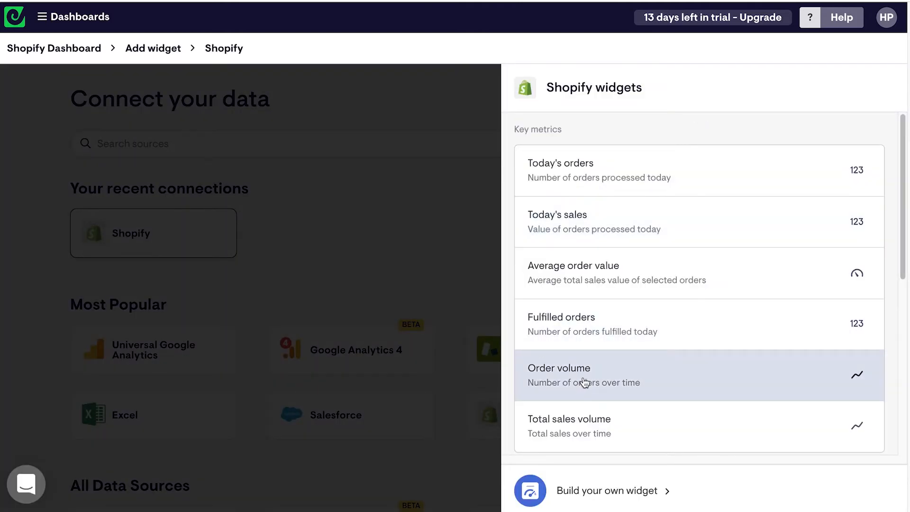
click(583, 381)
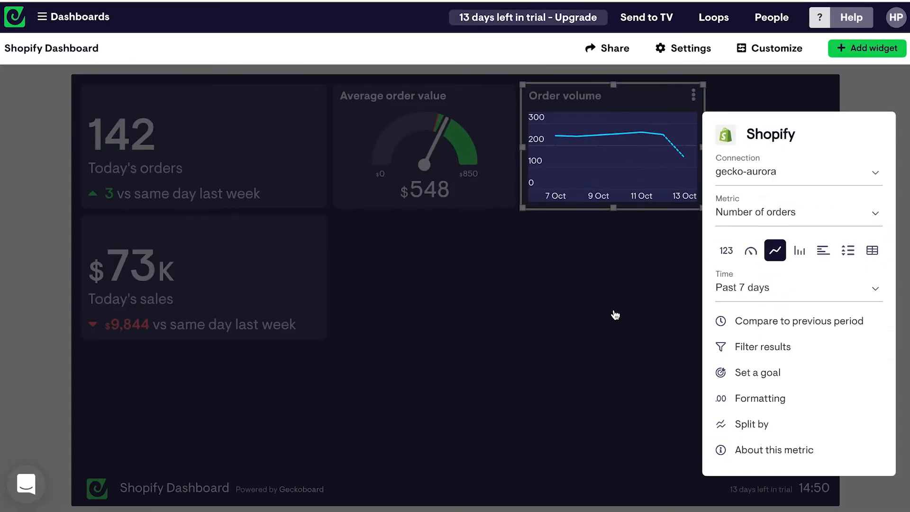
click(631, 290)
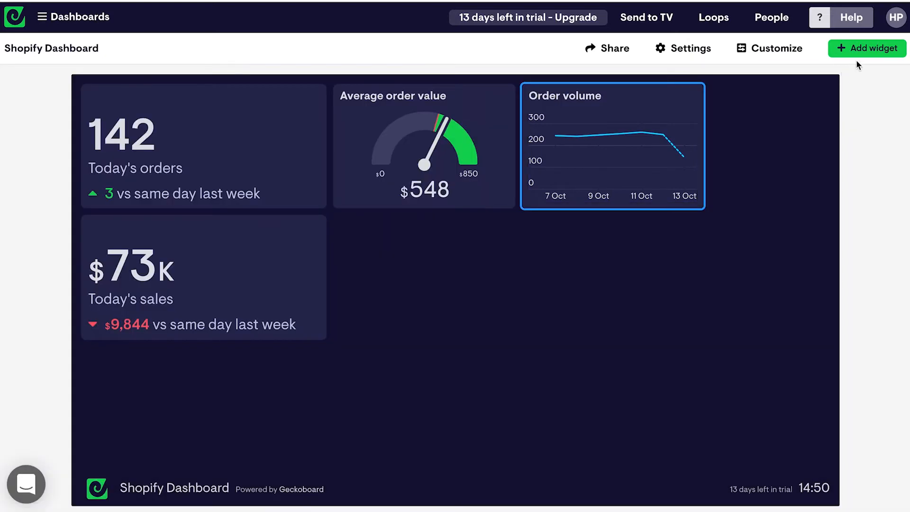
- Add a Shopify Total sales volume line chart widget to the dashboard
click(855, 54)
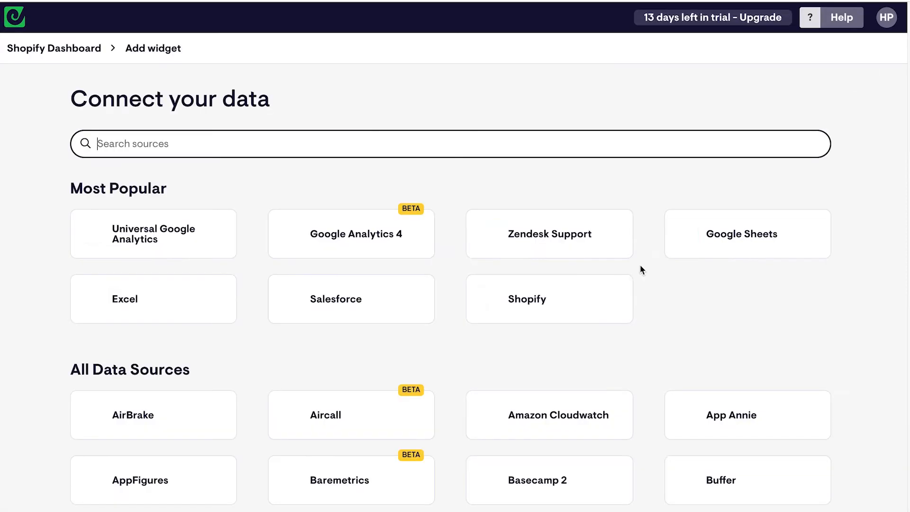
click(147, 228)
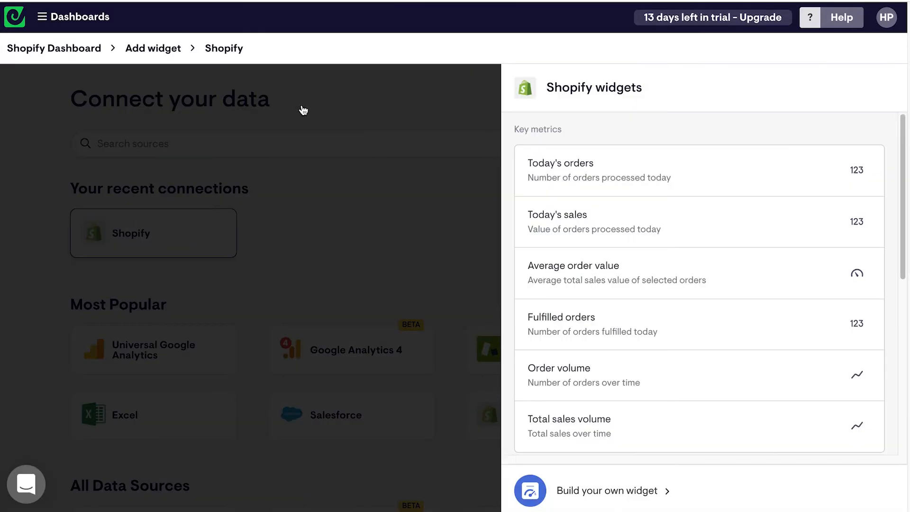
click(584, 418)
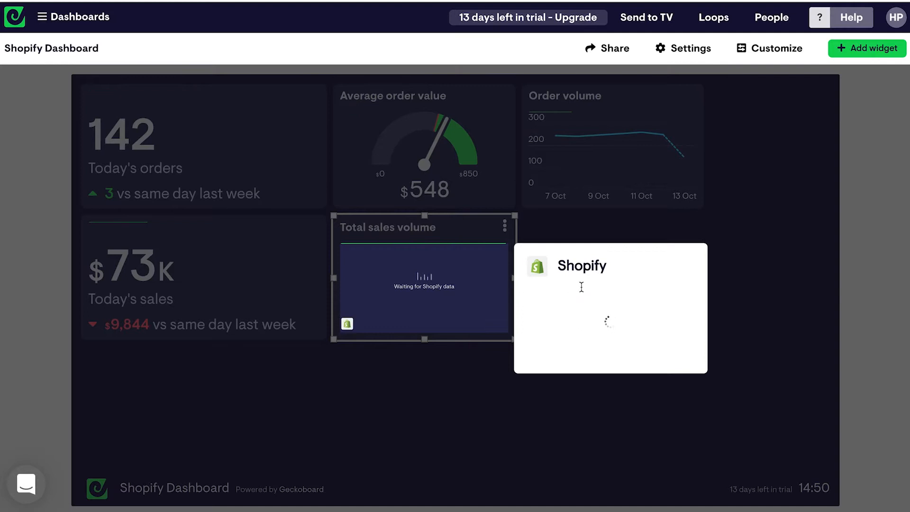
scroll(587, 379, down, 2)
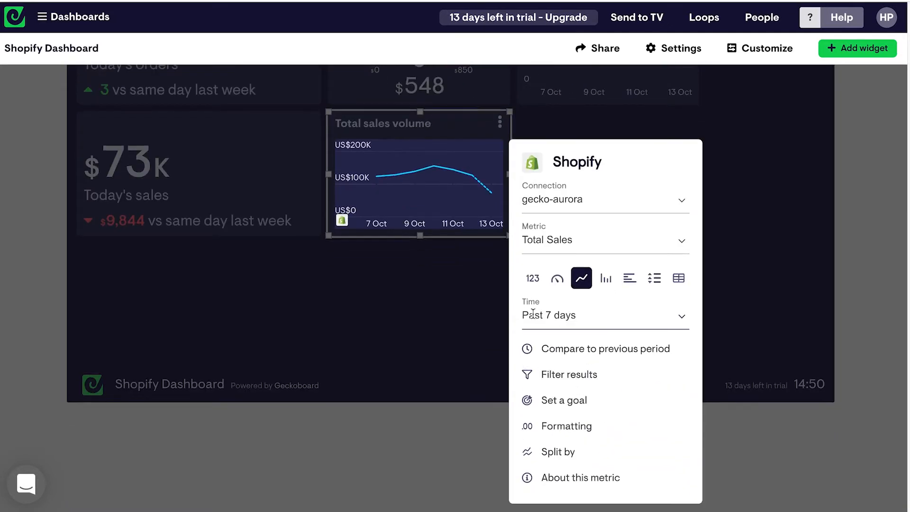
- Set the Total sales volume chart's time period to This month and compare it to Last month
click(571, 316)
scroll(580, 214, down, 3)
scroll(583, 225, down, 1)
click(581, 284)
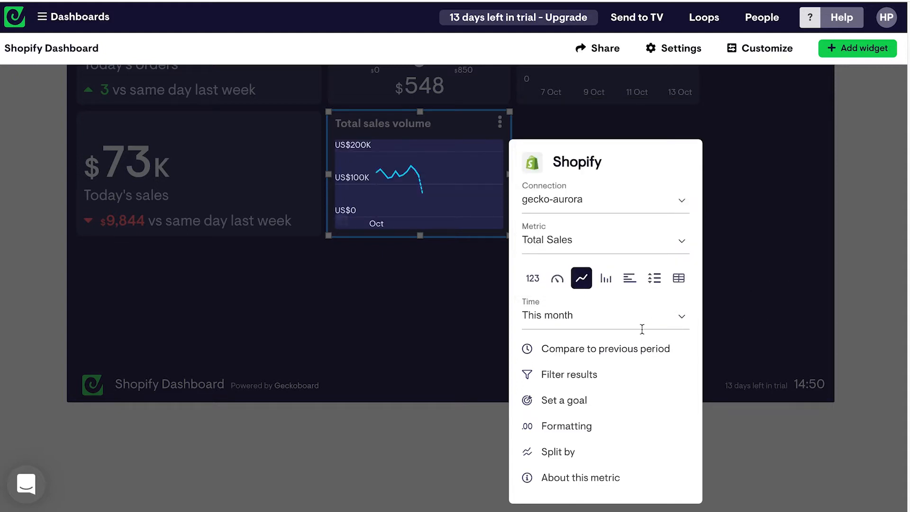
click(603, 349)
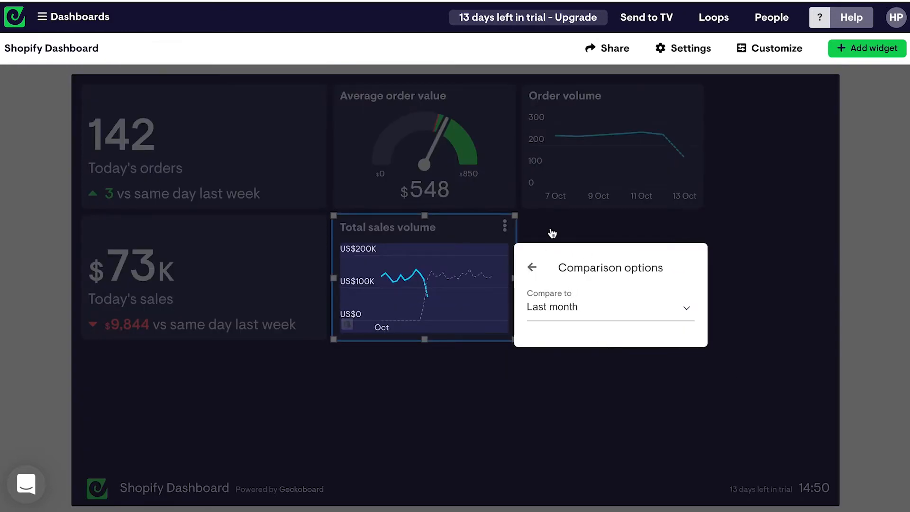
mouse_move(428, 299)
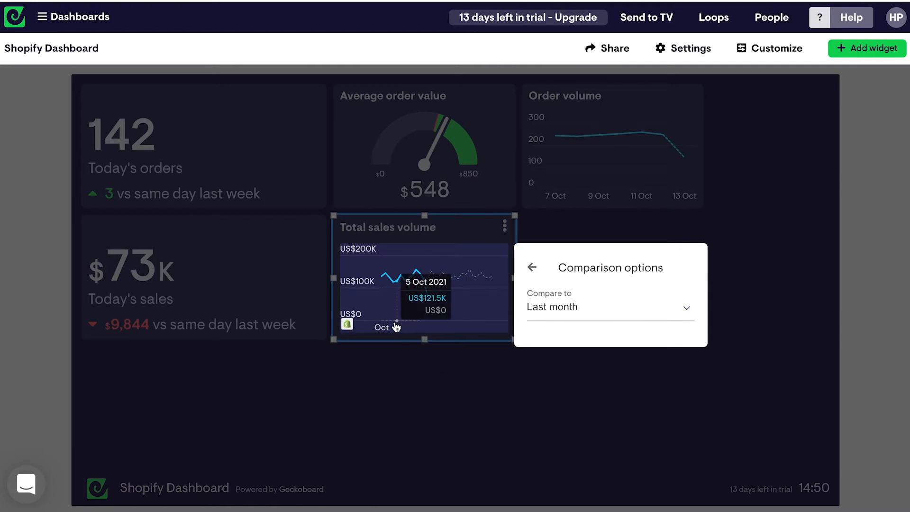
click(474, 406)
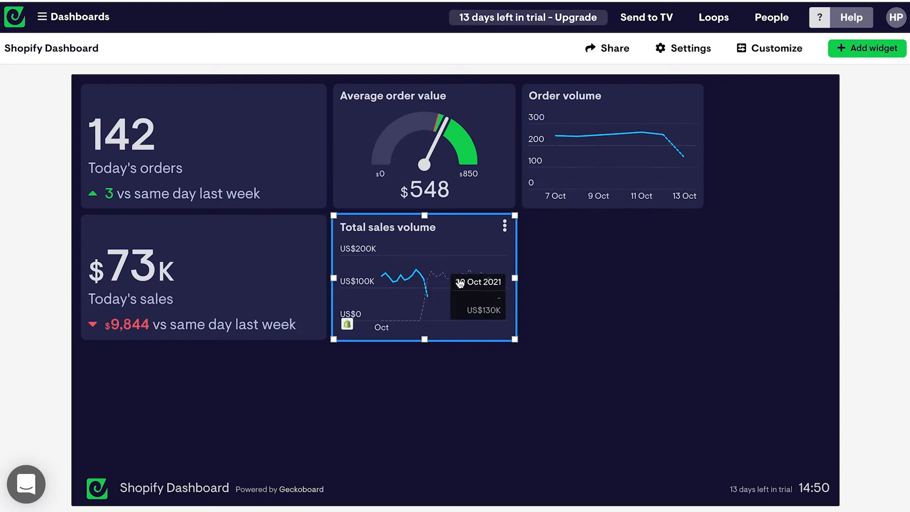
- Set a $ unit prefix in the Total sales volume chart's number formatting and save it
click(505, 227)
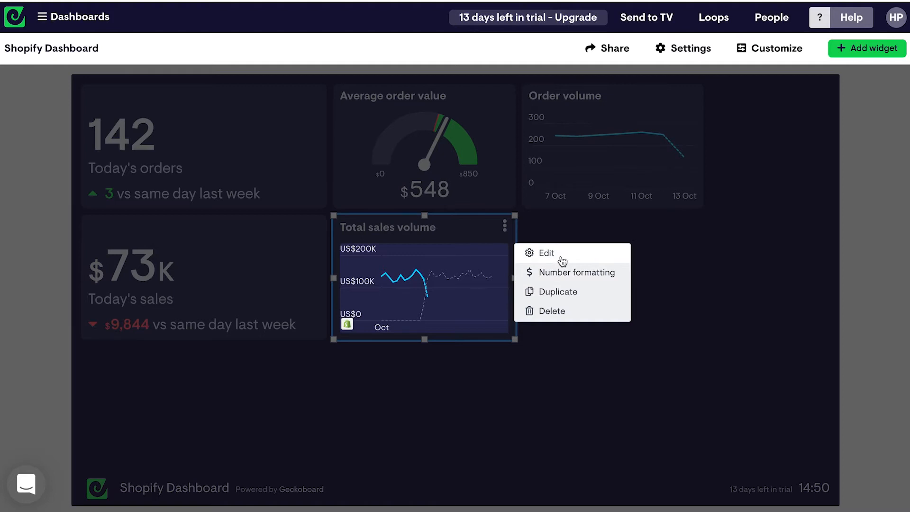
click(564, 273)
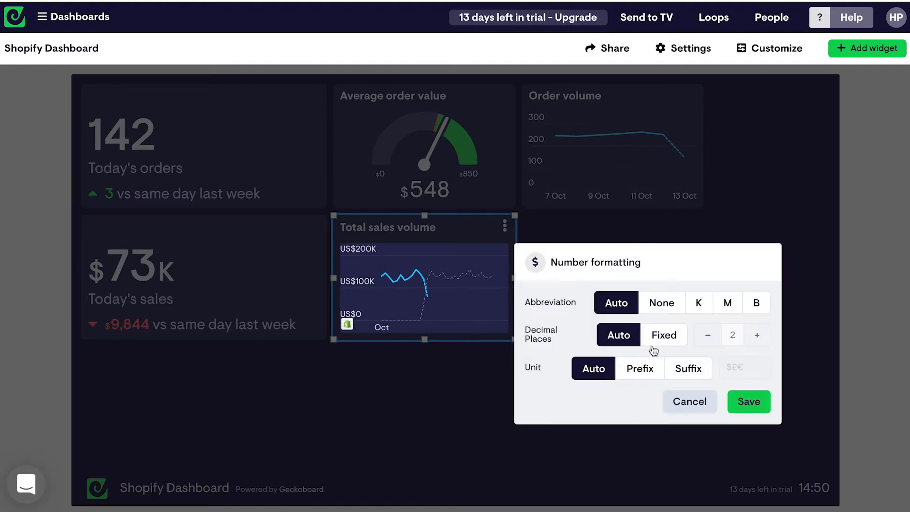
click(640, 368)
click(742, 367)
text($)
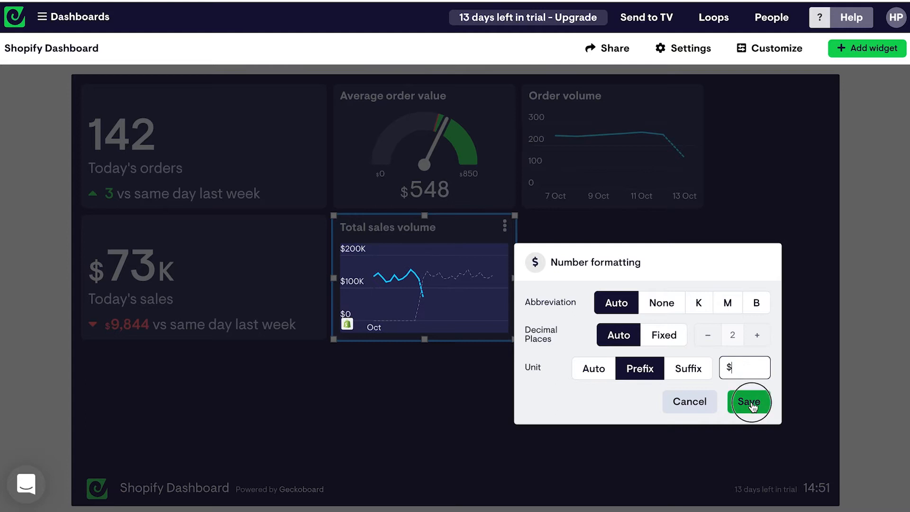
click(749, 402)
- Group the Total sales volume chart with the Today's sales widget and extend the group down to the dashboard's lower edge
mouse_move(433, 299)
mouse_down()
mouse_move(431, 335)
mouse_move(438, 299)
mouse_up()
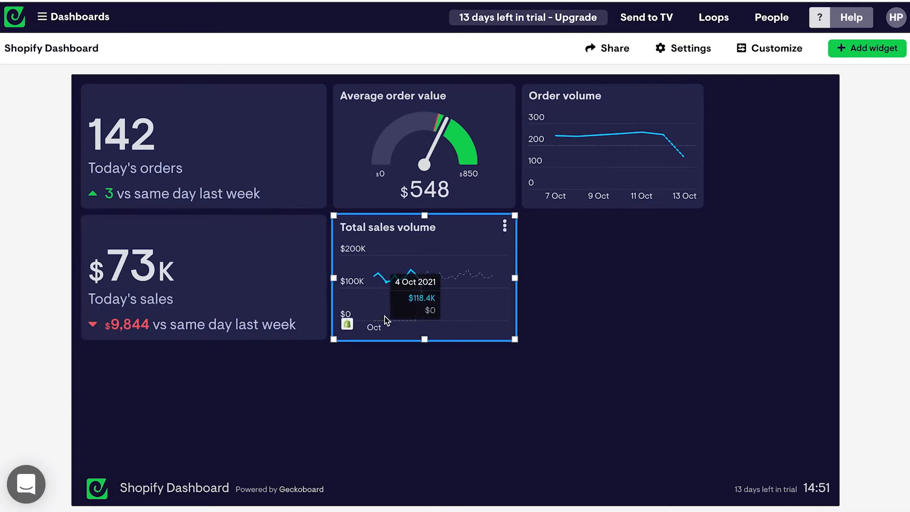
drag(346, 325, 189, 308)
drag(326, 337, 325, 469)
- Move the Today's orders widget below the Average order value gauge and extend the sales group up into the freed space
click(282, 169)
drag(283, 169, 514, 292)
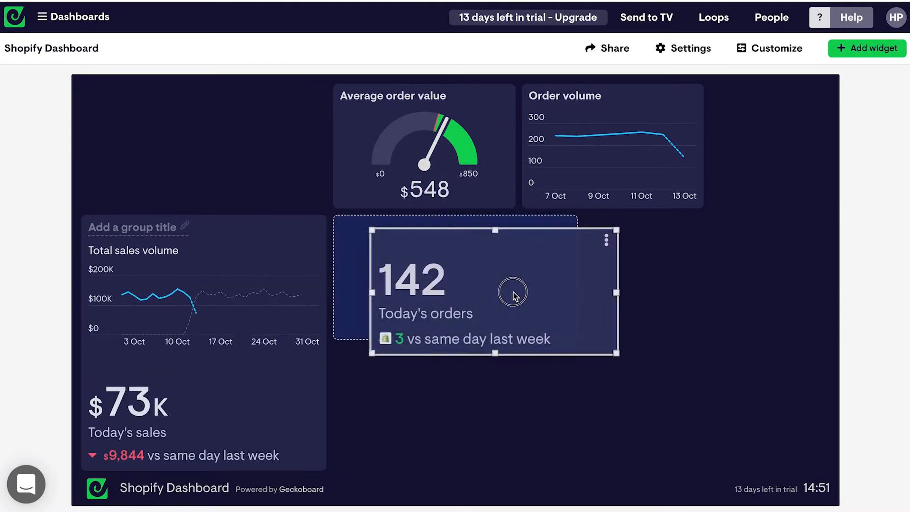
click(214, 218)
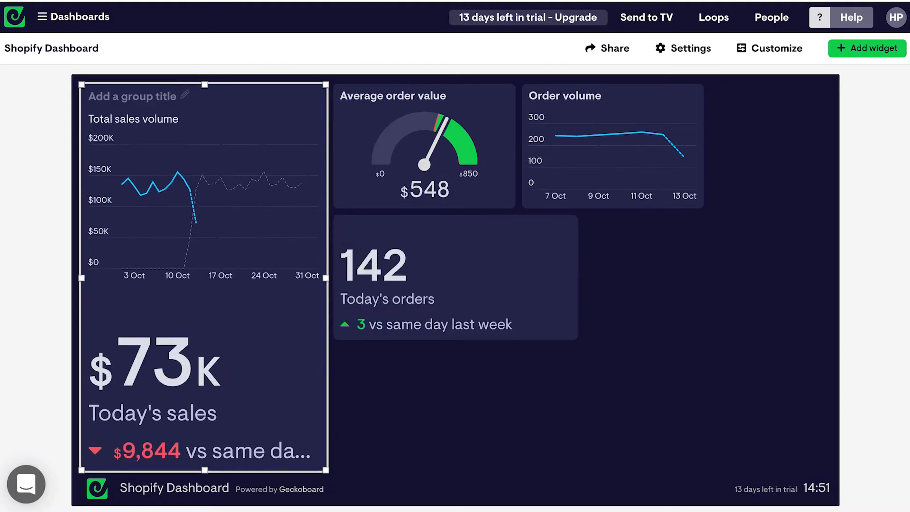
- Reorder the sales group so Today's sales sits above the Total sales volume chart, and narrow the group
drag(172, 387, 173, 201)
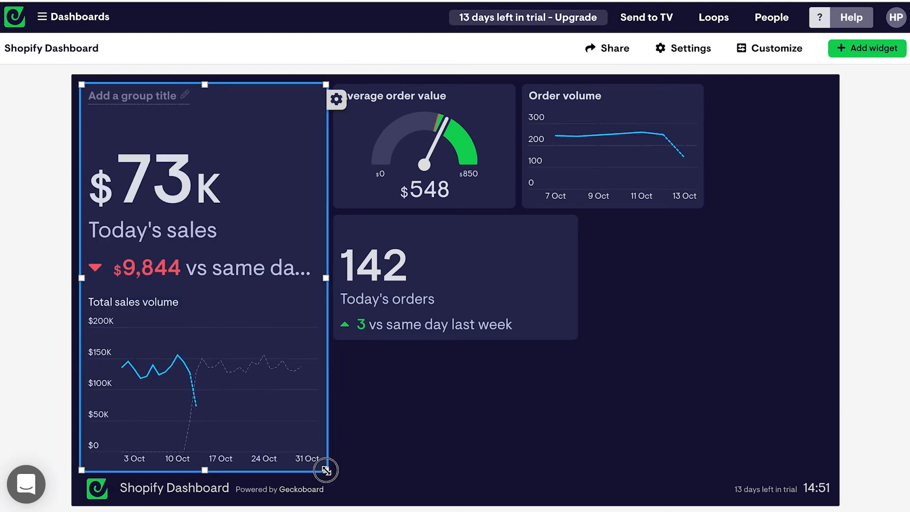
drag(326, 466, 245, 459)
- Title the sales group "Total sales" and rename the chart inside it "Sales volume"
click(132, 97)
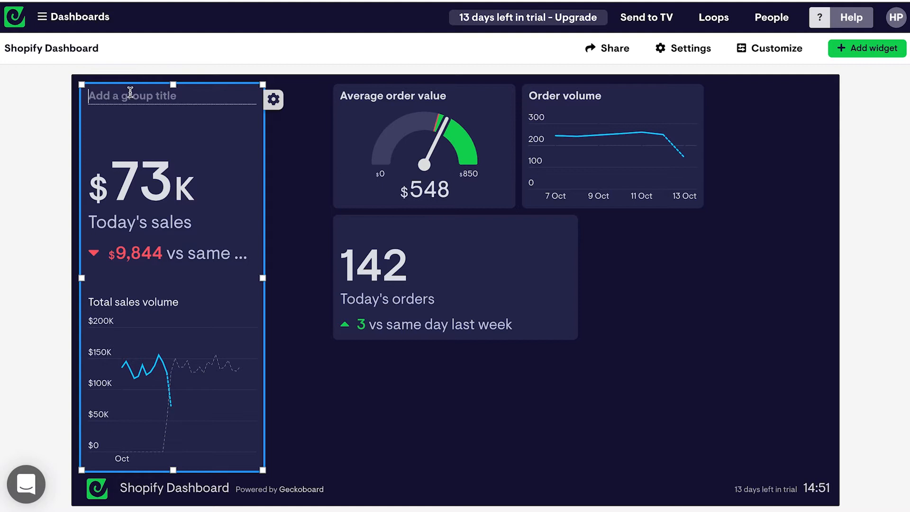
text(Total sales)
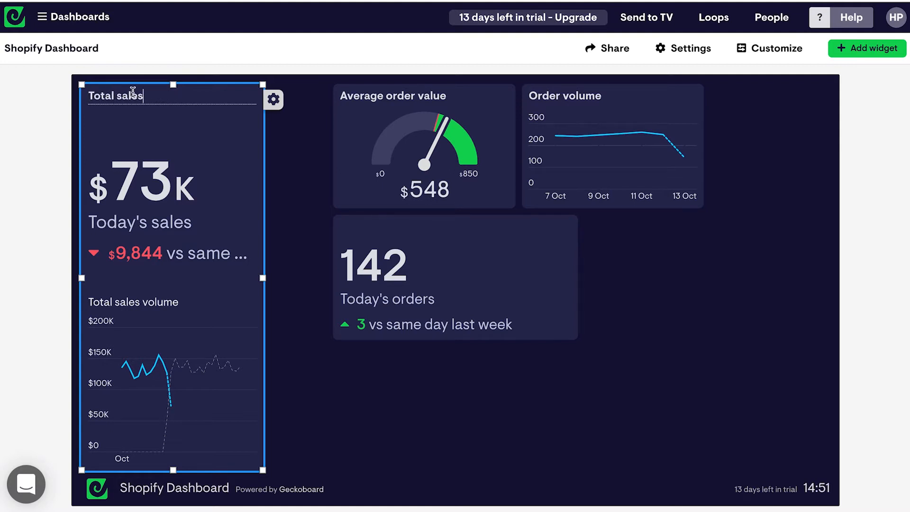
click(221, 57)
click(155, 302)
text(Sales)
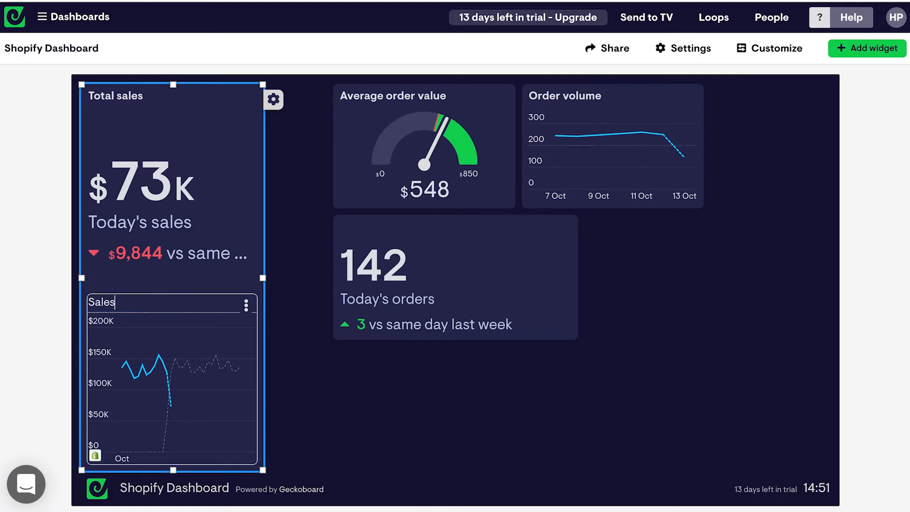
text( volume)
click(408, 412)
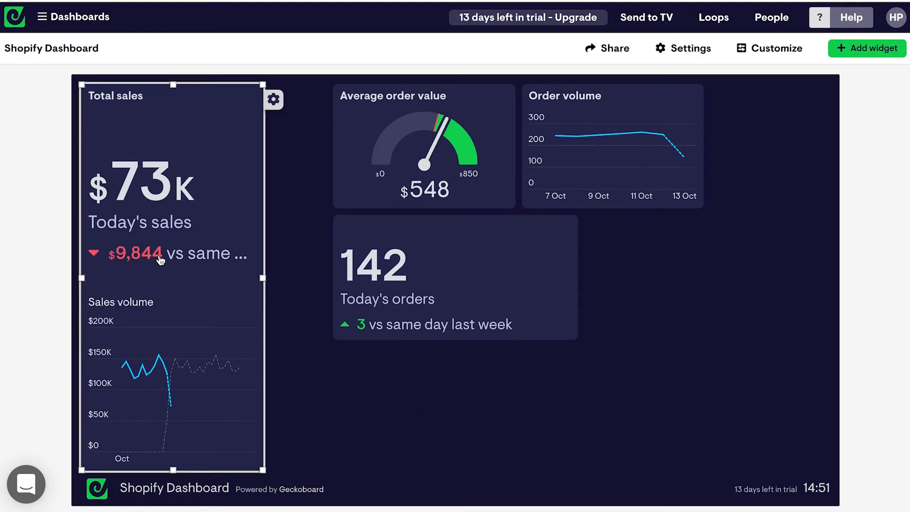
- Shift the Total sales group's divider up to enlarge the Sales volume chart, and reduce the group's height
mouse_move(173, 285)
drag(173, 286, 168, 255)
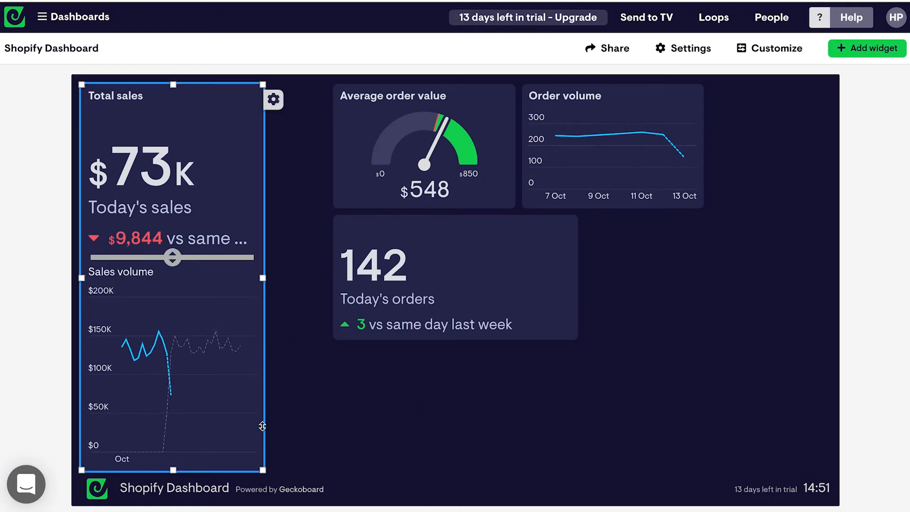
drag(263, 471, 291, 393)
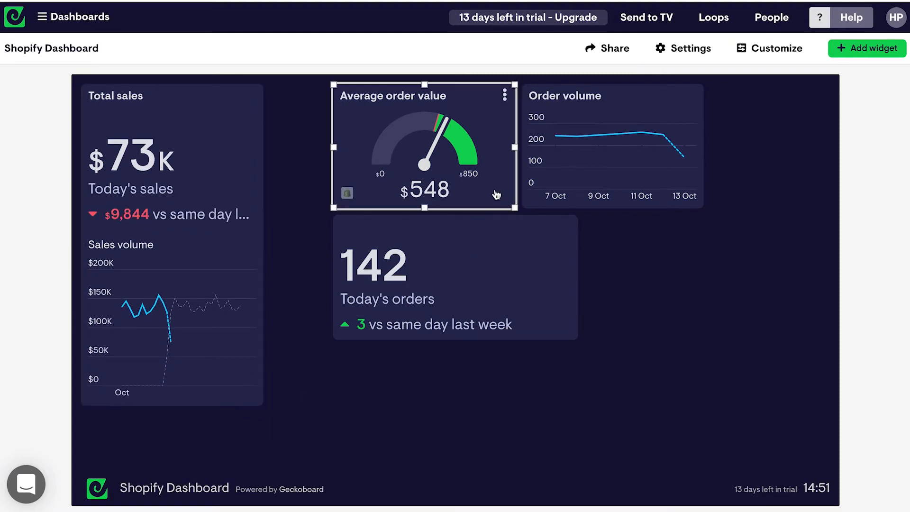
- Move the Average order value gauge clear, place Today's orders beside the Total sales group, and group the Order volume chart with it
drag(441, 138, 673, 294)
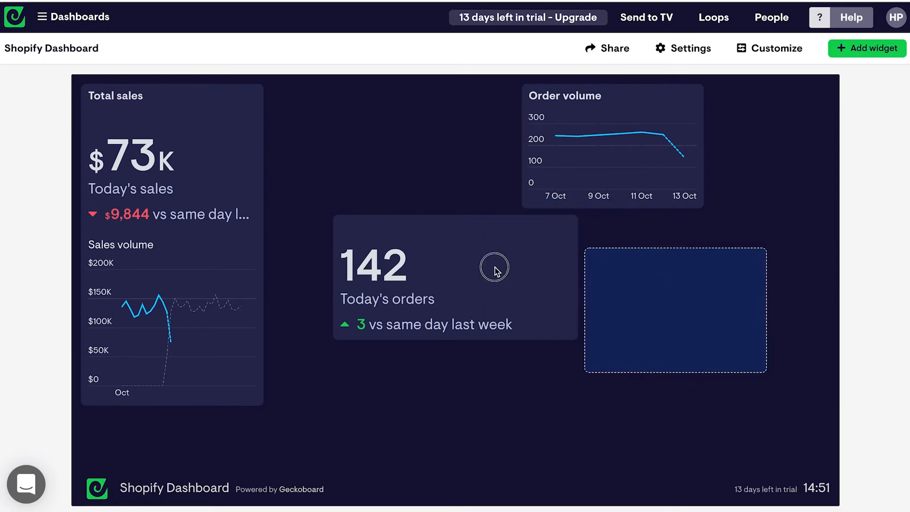
drag(495, 253, 408, 128)
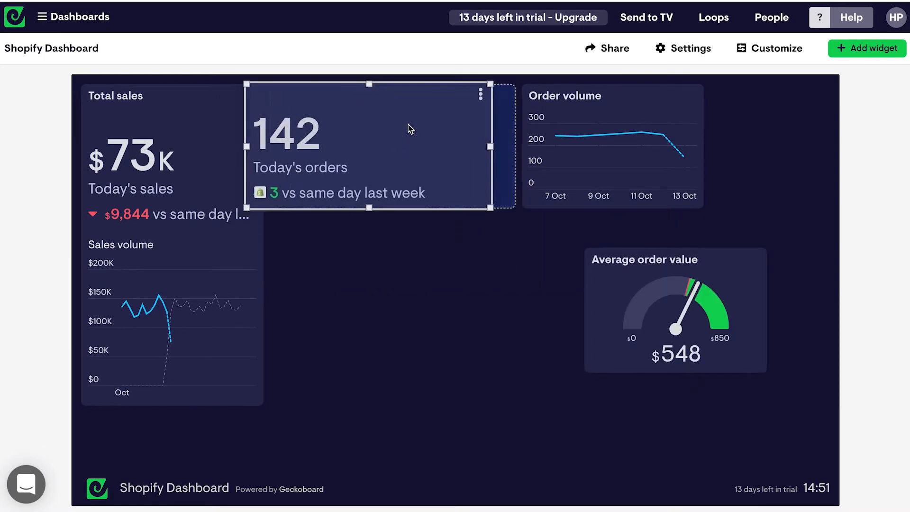
drag(580, 128, 378, 162)
- Put Today's orders above Order volume in the new group and size the group to the same height as Total sales
drag(514, 207, 512, 407)
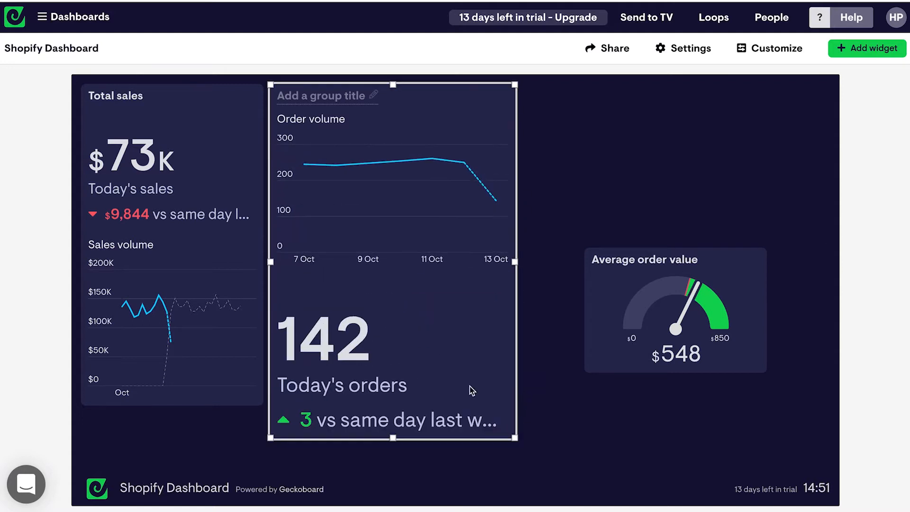
drag(343, 362, 370, 220)
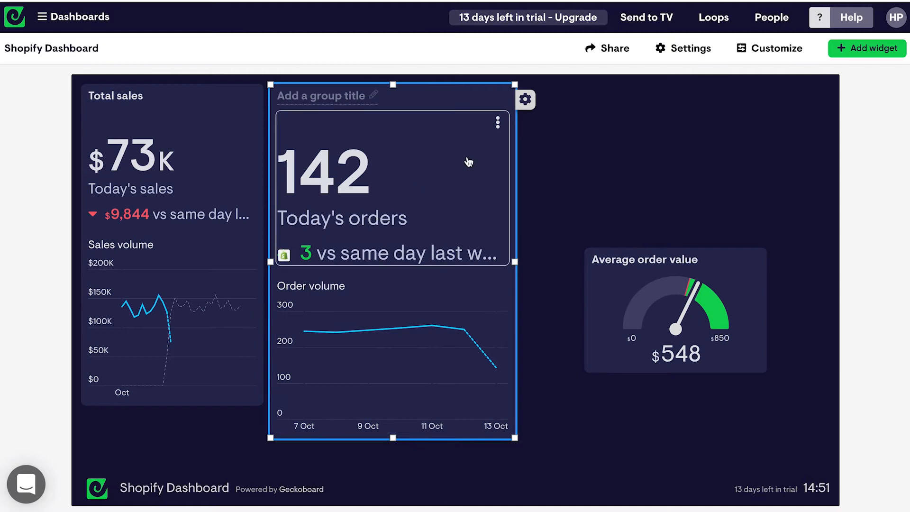
drag(514, 436, 513, 408)
drag(492, 244, 395, 234)
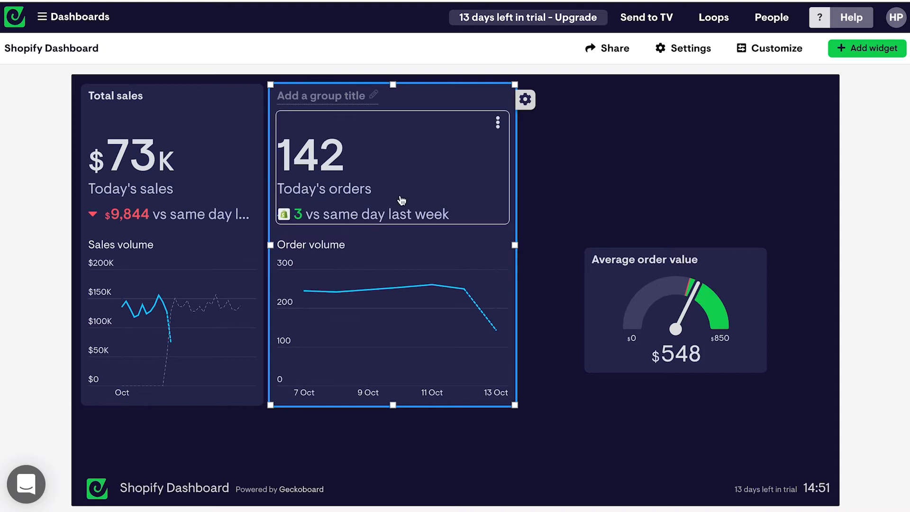
- Title the group containing Today's orders and Order volume "Orders"
click(307, 93)
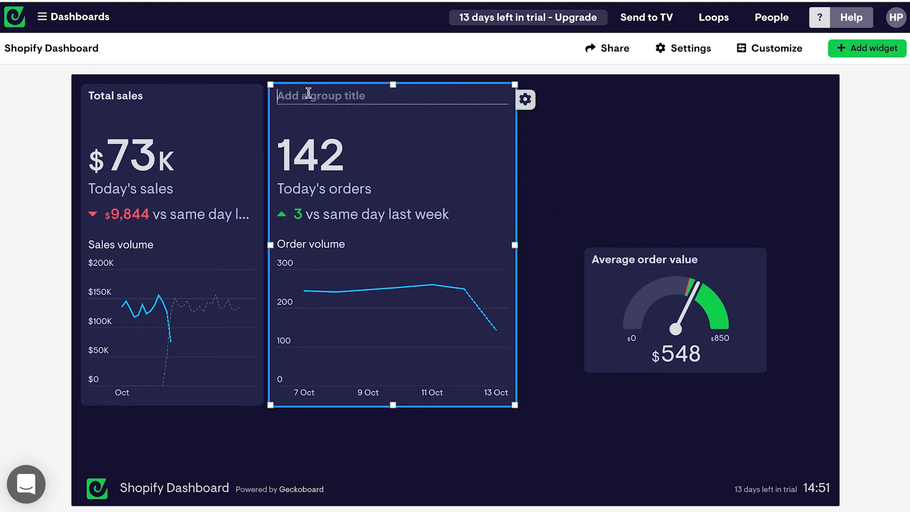
text(Orde)
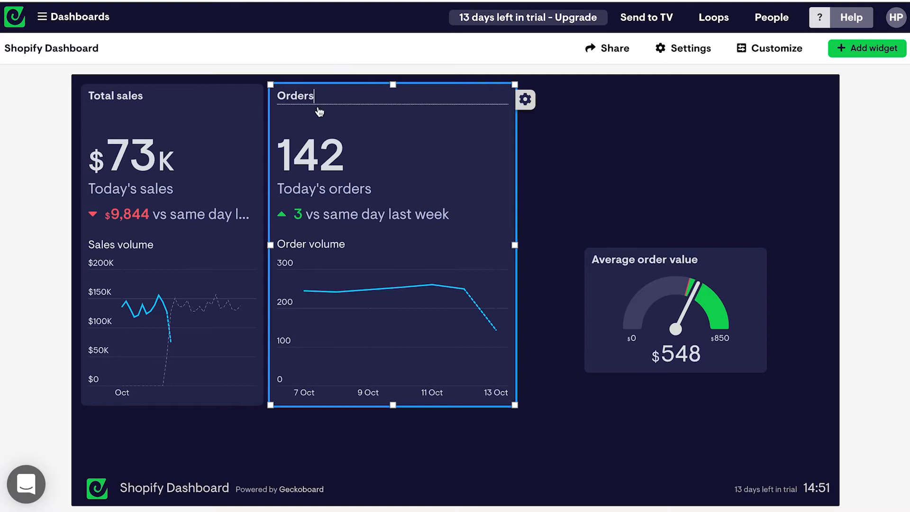
text(rs)
click(633, 199)
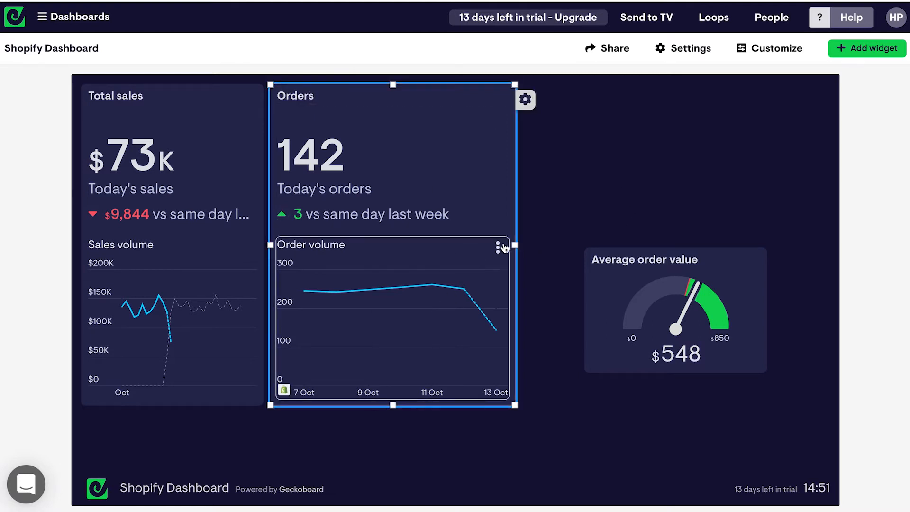
- Set the Order volume chart's time period to This month and compare it to Last month
click(504, 246)
click(521, 246)
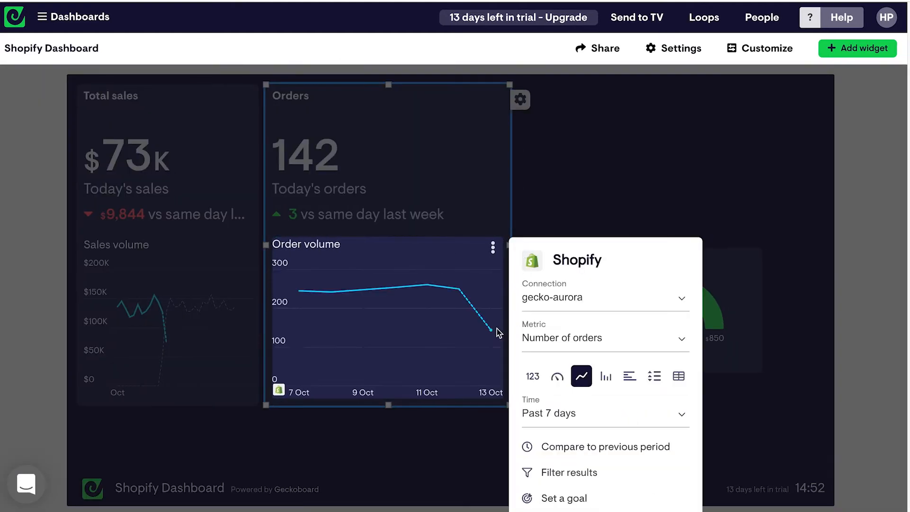
click(564, 413)
scroll(569, 336, down, 3)
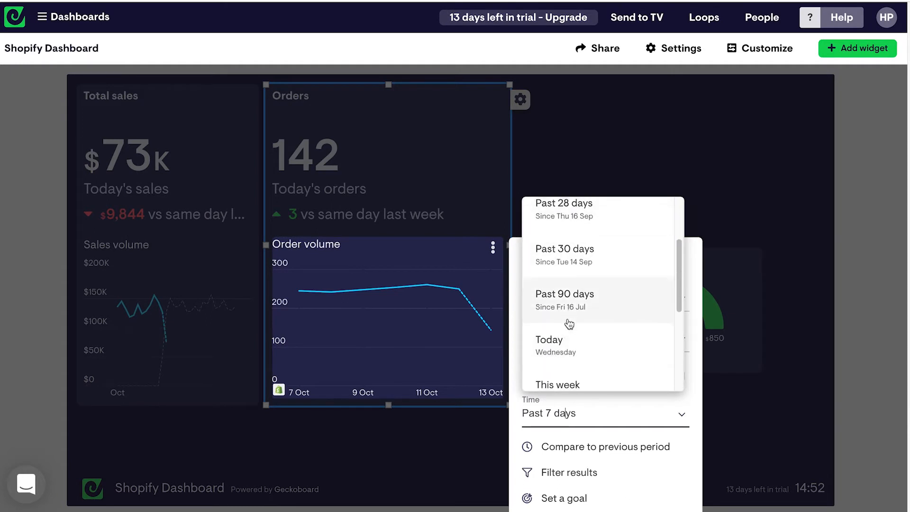
click(577, 353)
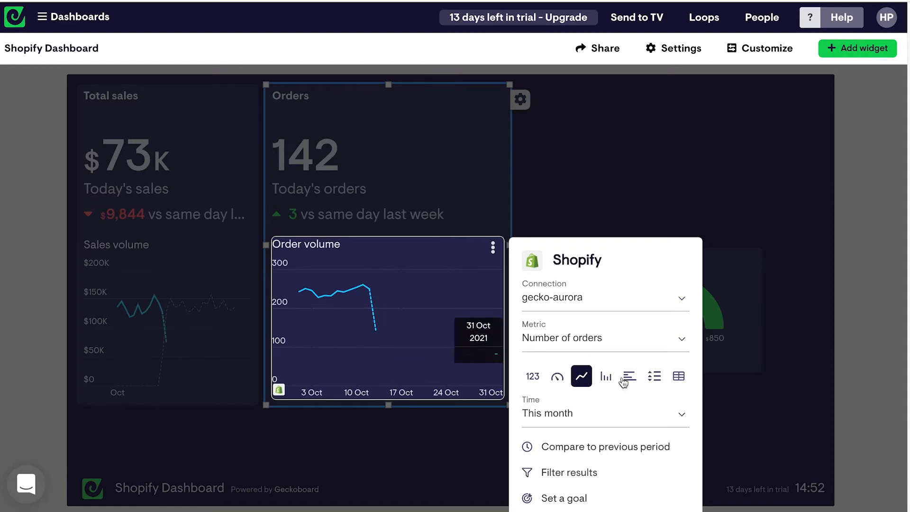
click(596, 447)
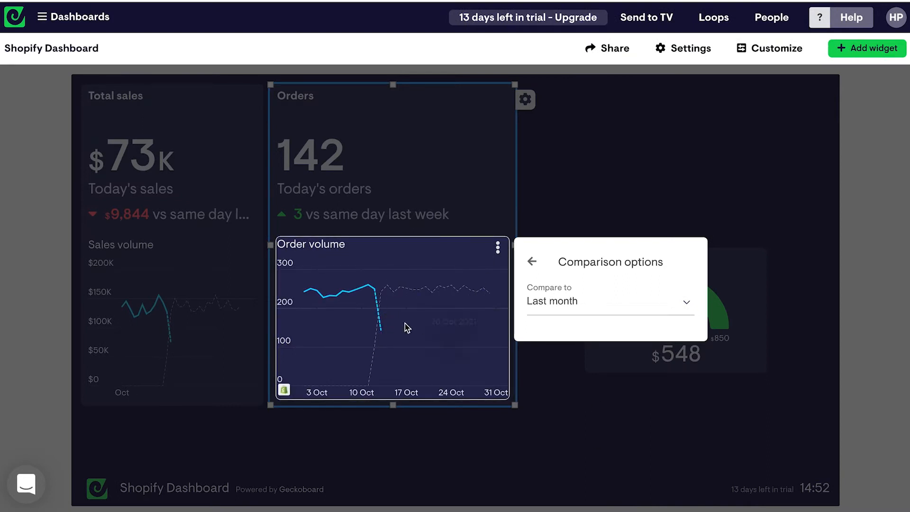
click(557, 211)
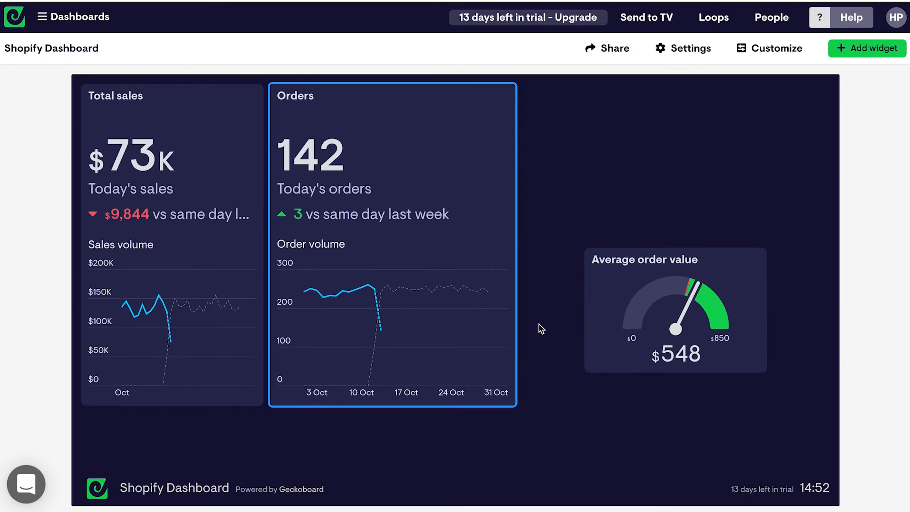
- Move the Average order value gauge beside the top of the Orders group, and add the Shopify Sales by traffic referrer widget
drag(675, 331, 621, 236)
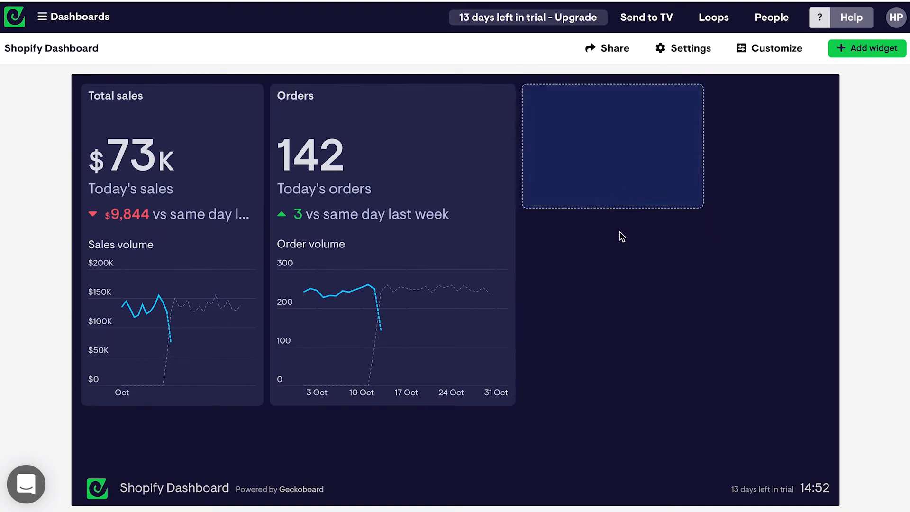
click(839, 55)
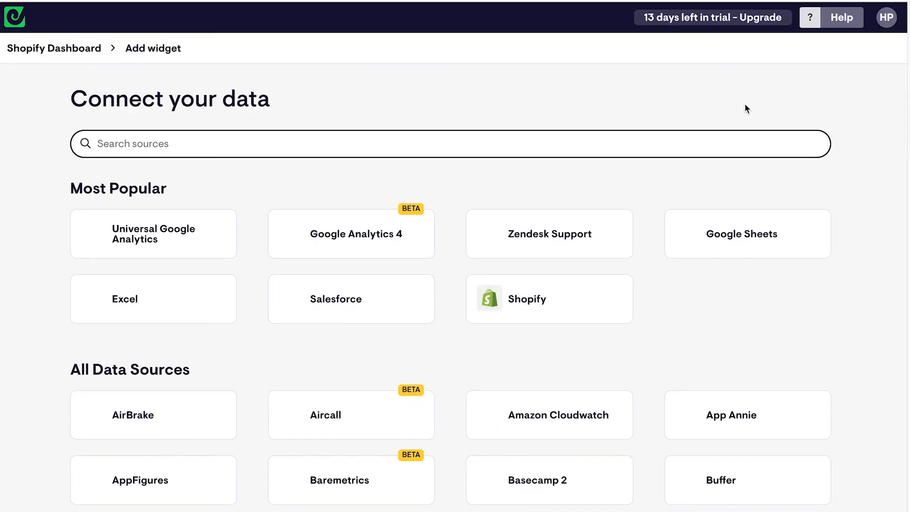
text(shp)
key(BackSpace)
text(opi)
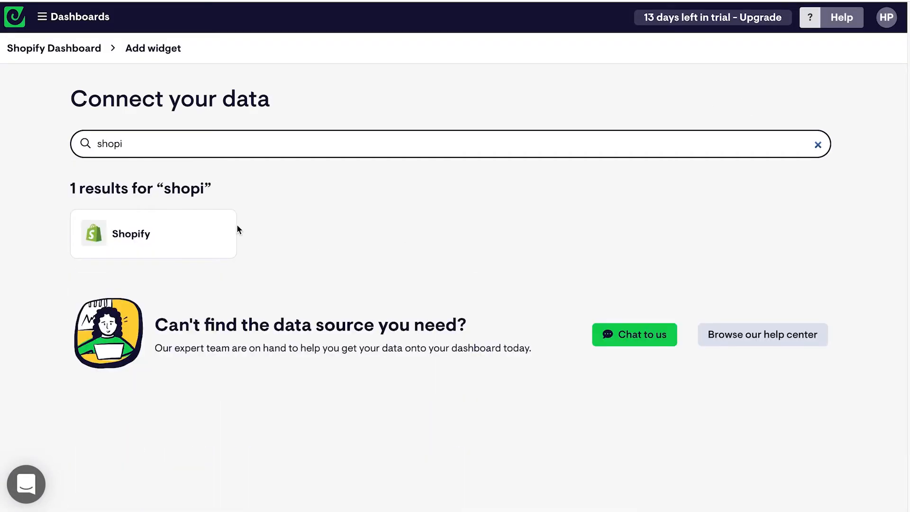
click(196, 229)
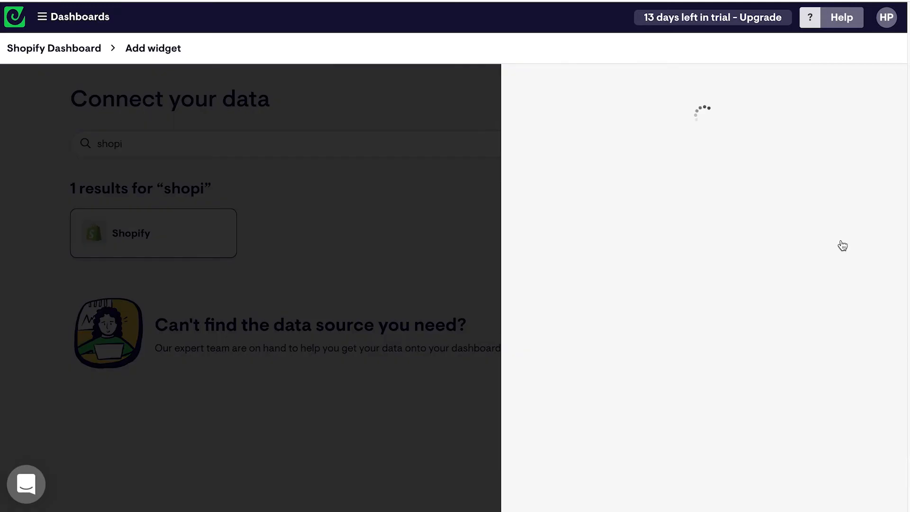
scroll(675, 374, down, 5)
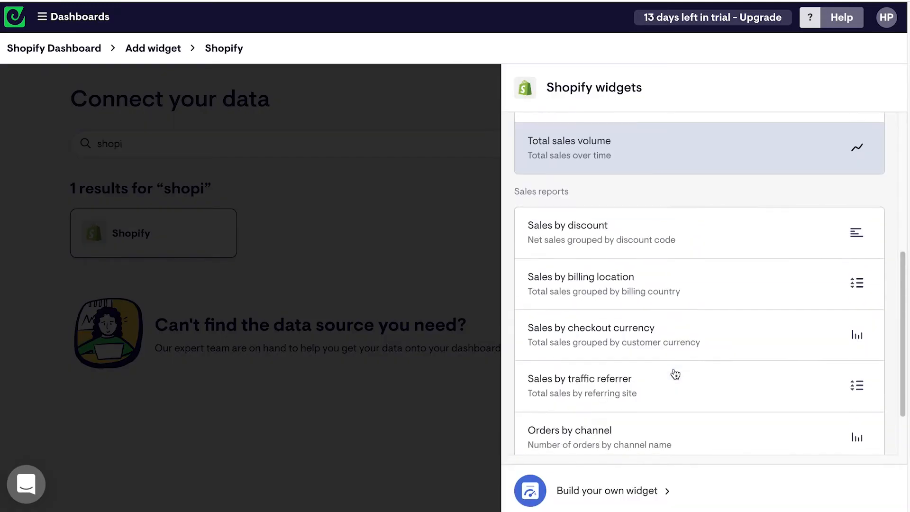
scroll(674, 374, up, 4)
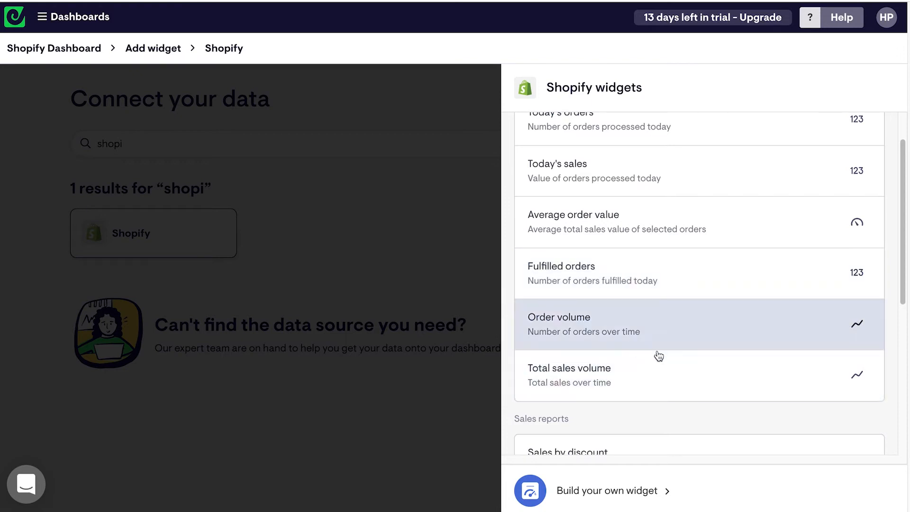
scroll(682, 410, down, 2)
scroll(683, 411, down, 3)
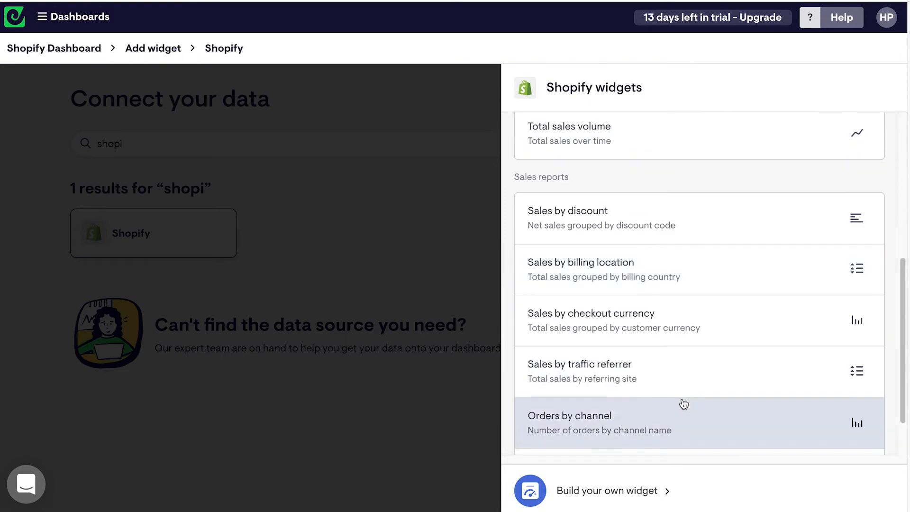
scroll(629, 389, down, 1)
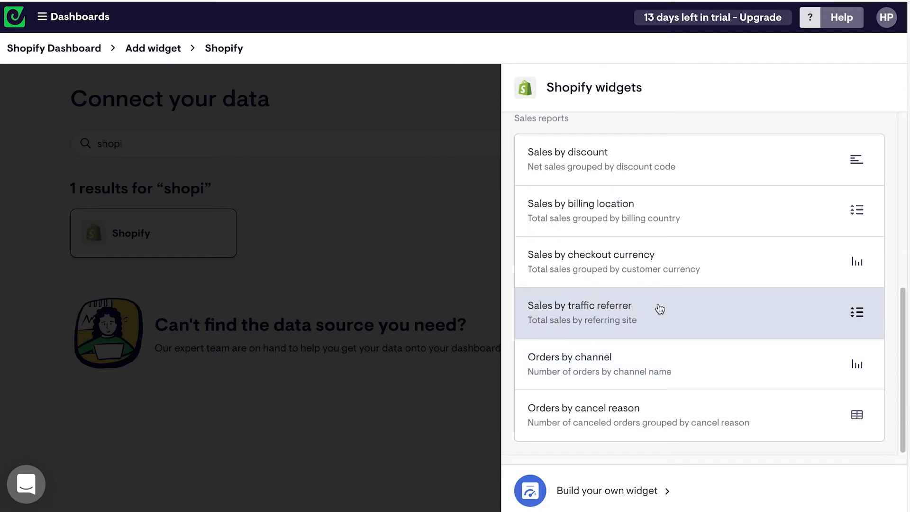
click(638, 318)
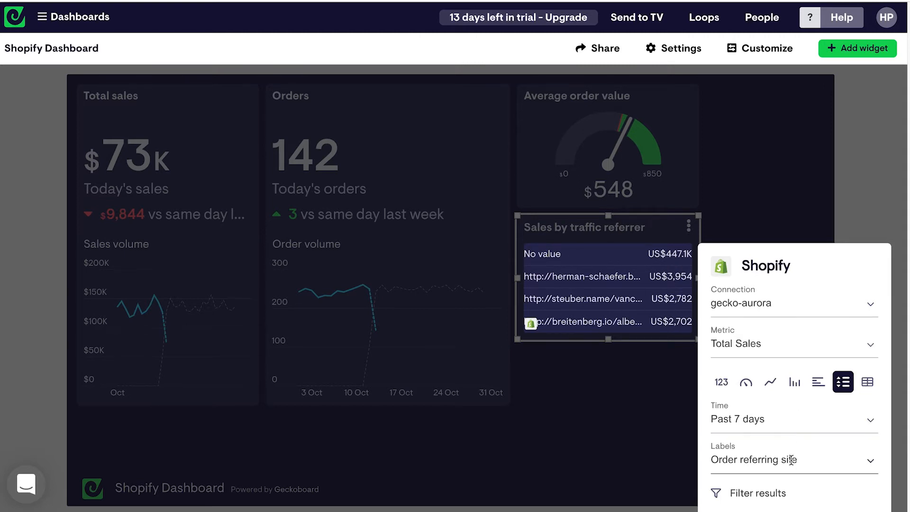
- Set the Sales by traffic referrer widget's time period to This month
scroll(786, 462, down, 1)
click(774, 394)
scroll(783, 311, down, 5)
click(755, 346)
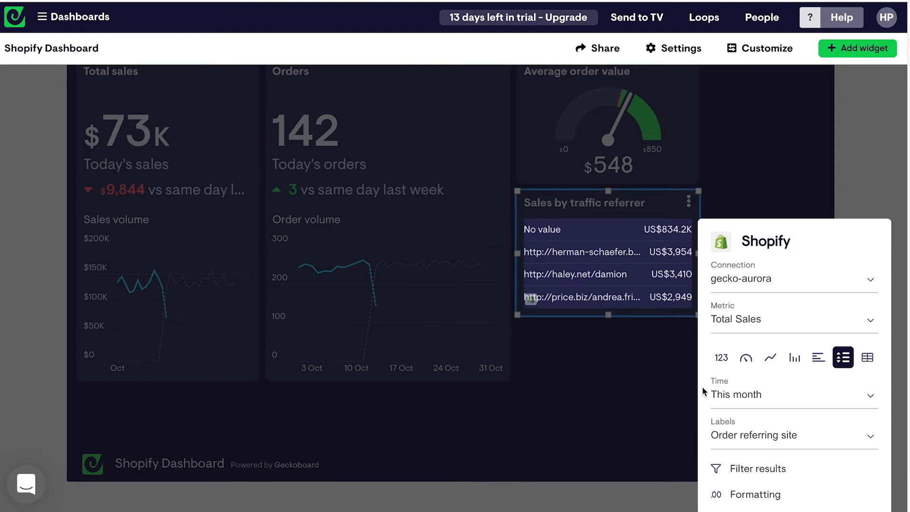
- Format the Sales by traffic referrer amounts with a "$" prefix and make the widget taller to fit five rows
click(688, 208)
click(696, 223)
click(695, 228)
click(738, 271)
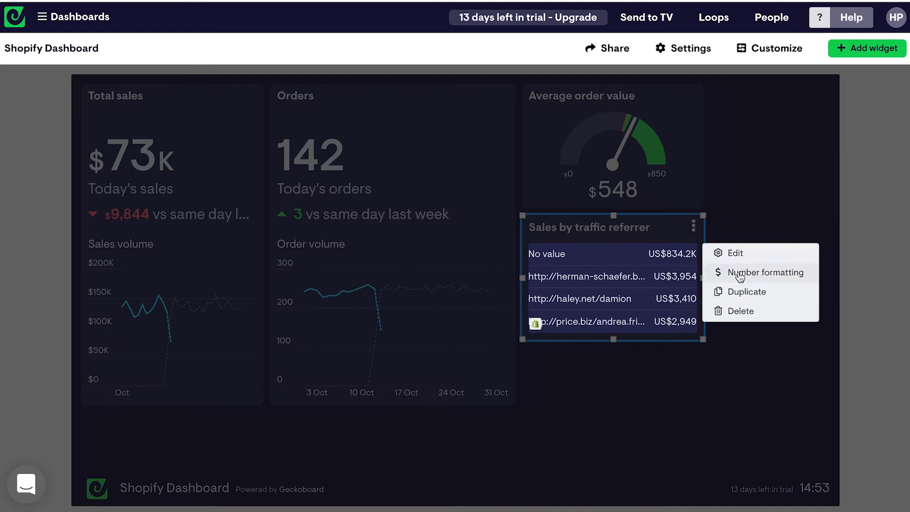
click(375, 369)
text(%)
key(BackSpace)
text($)
click(490, 401)
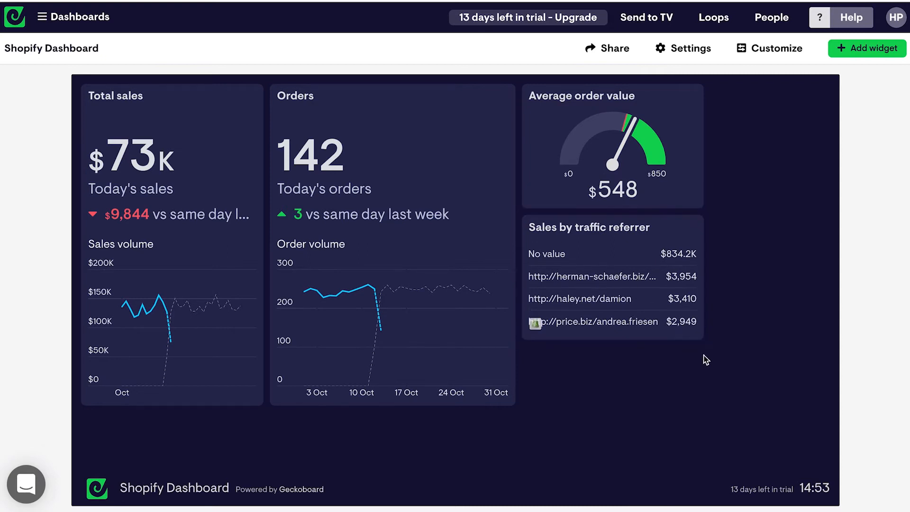
drag(702, 340, 699, 367)
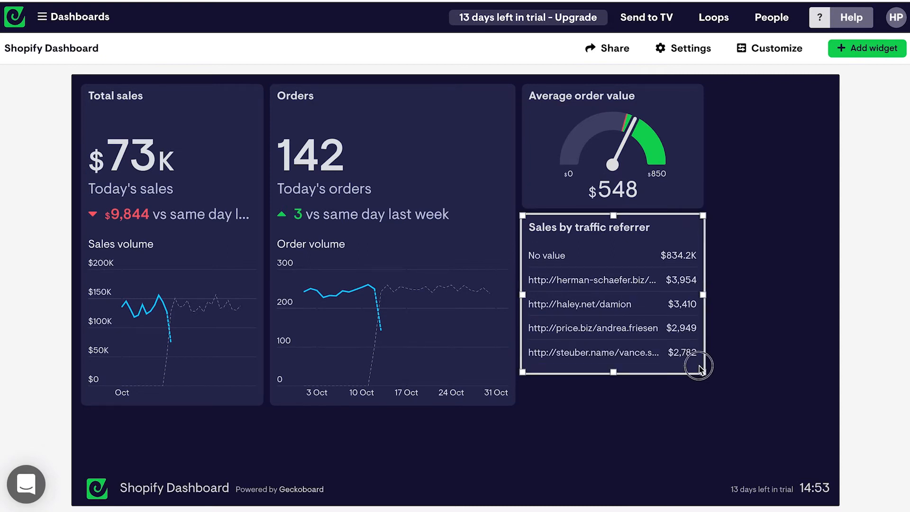
- Add the Shopify Sales by billing location widget to the dashboard, keeping its default settings
click(858, 47)
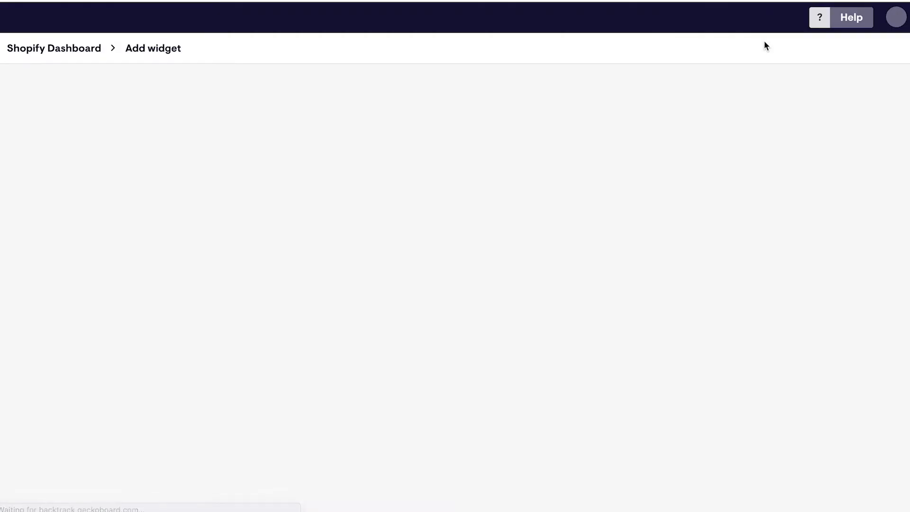
click(160, 237)
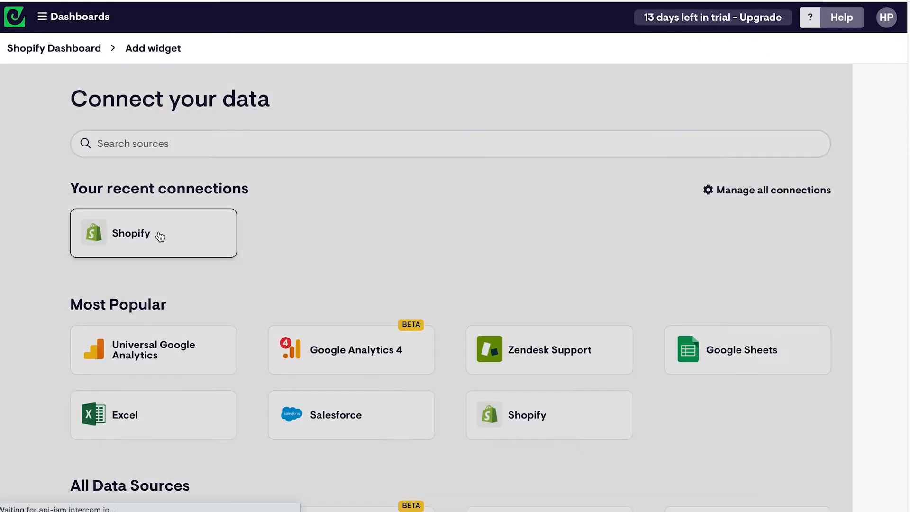
scroll(711, 357, down, 5)
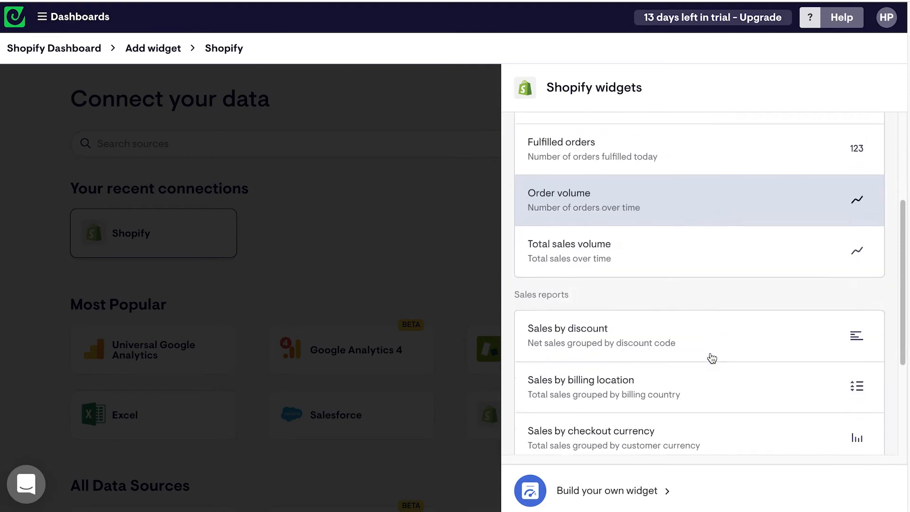
scroll(712, 358, down, 3)
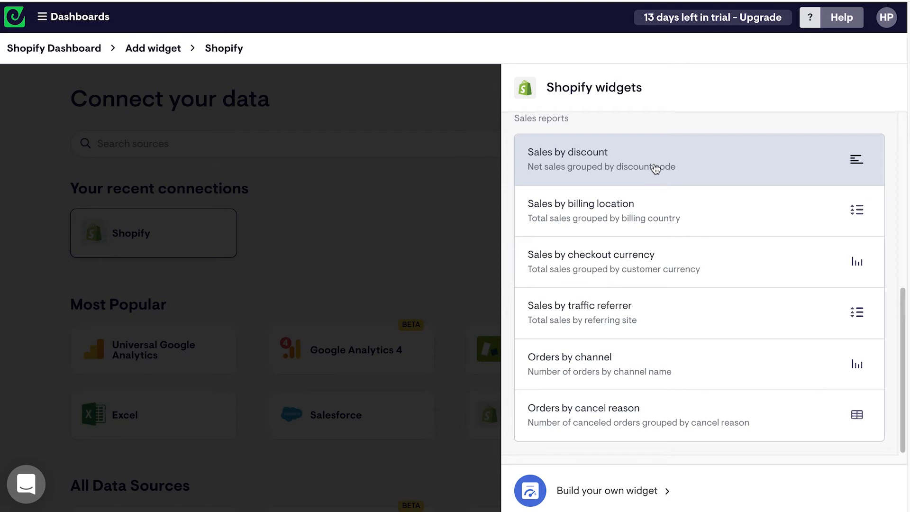
click(652, 219)
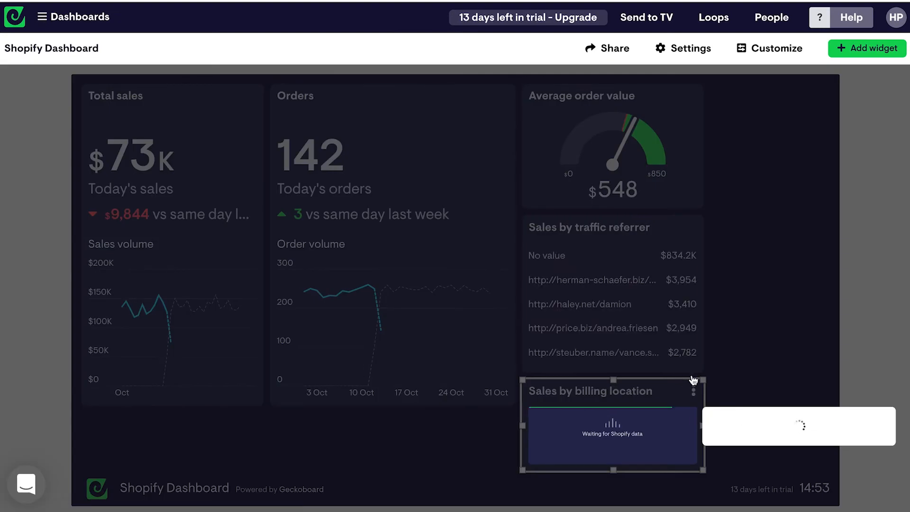
scroll(753, 374, down, 4)
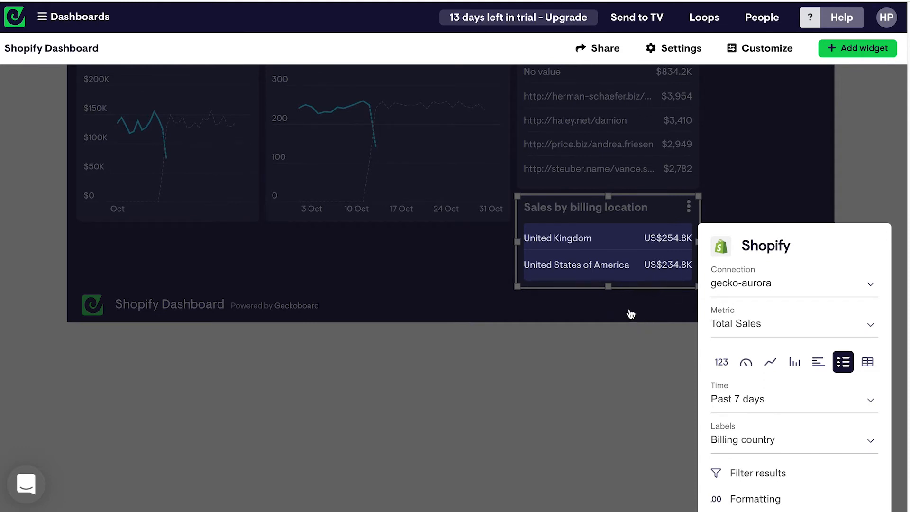
click(753, 194)
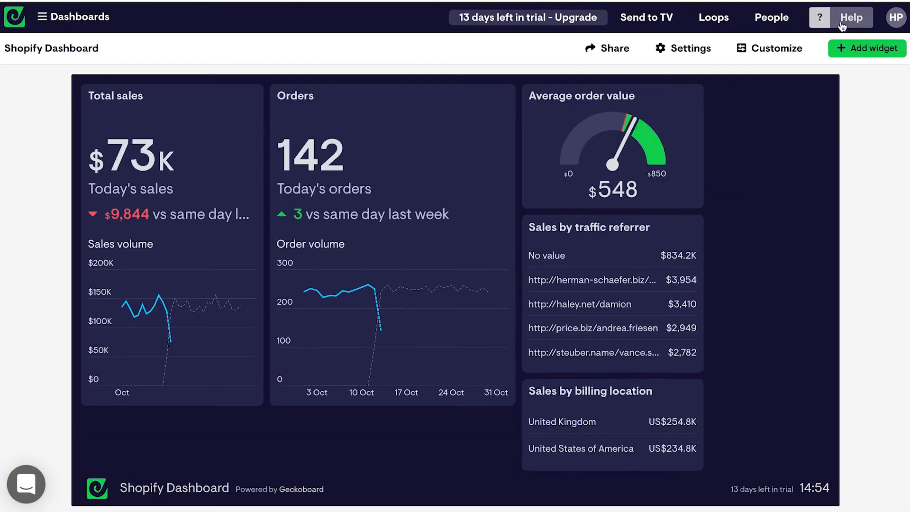
- Add the Shopify Orders by channel widget to the dashboard, keeping its default settings
click(853, 45)
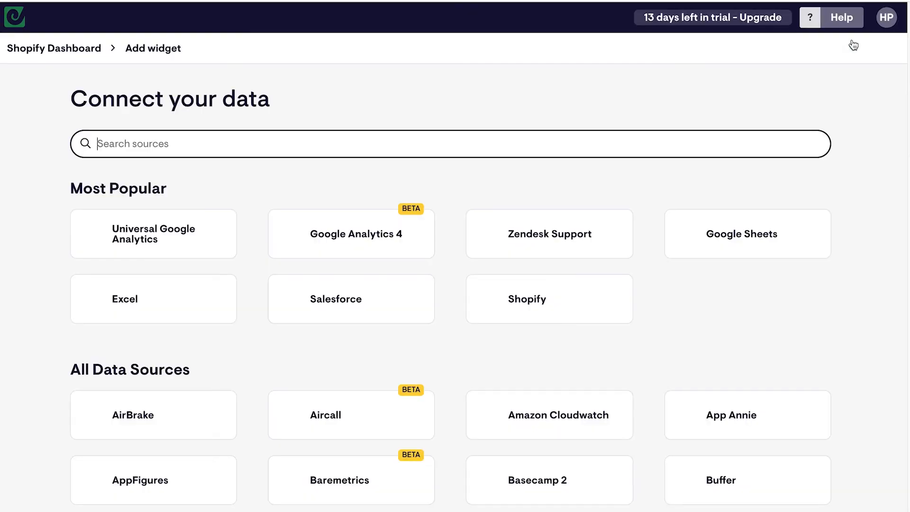
text(sh)
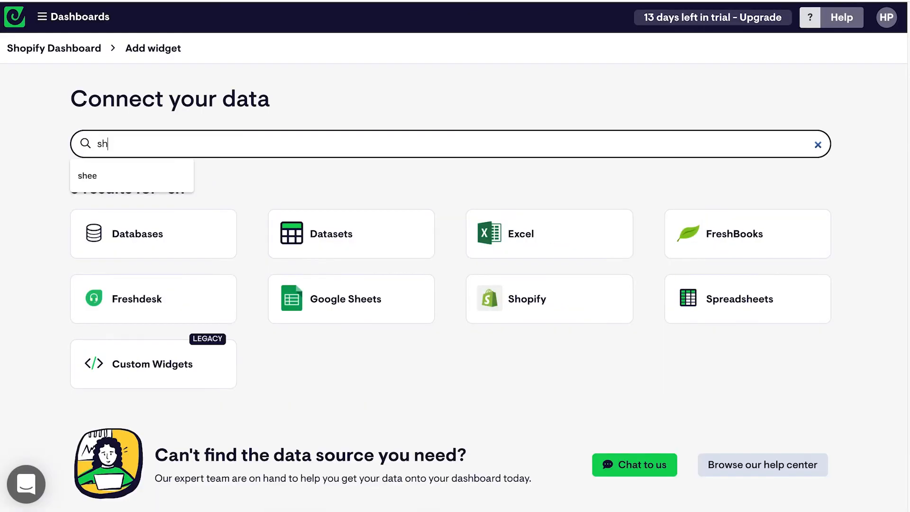
key(BackSpace)
key(BackSpace)
click(184, 222)
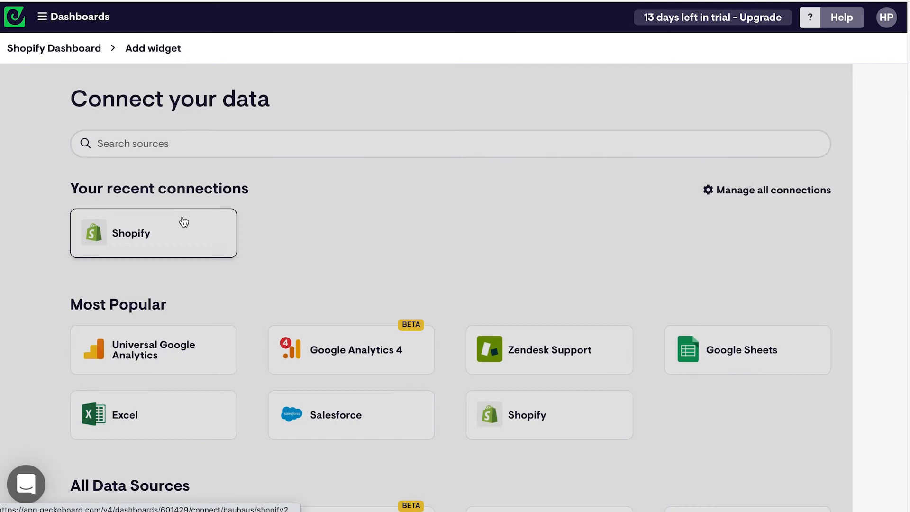
scroll(677, 365, down, 8)
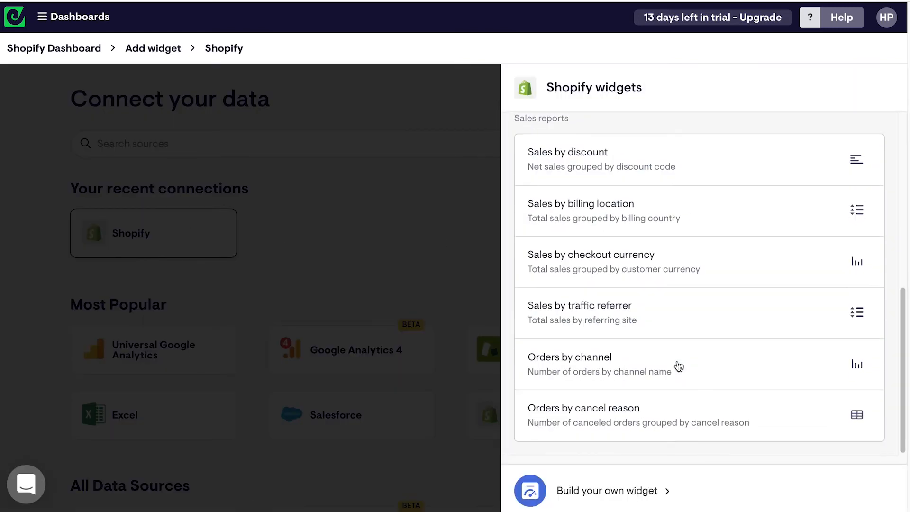
click(650, 363)
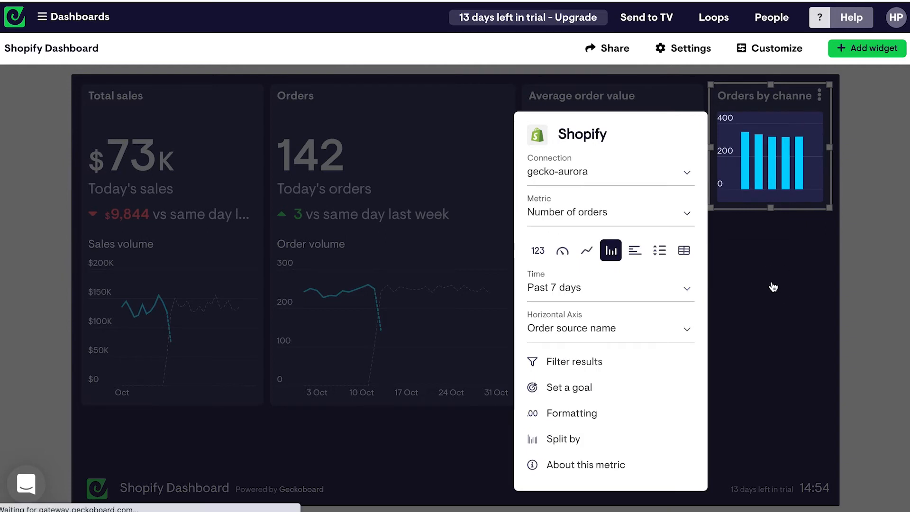
click(752, 204)
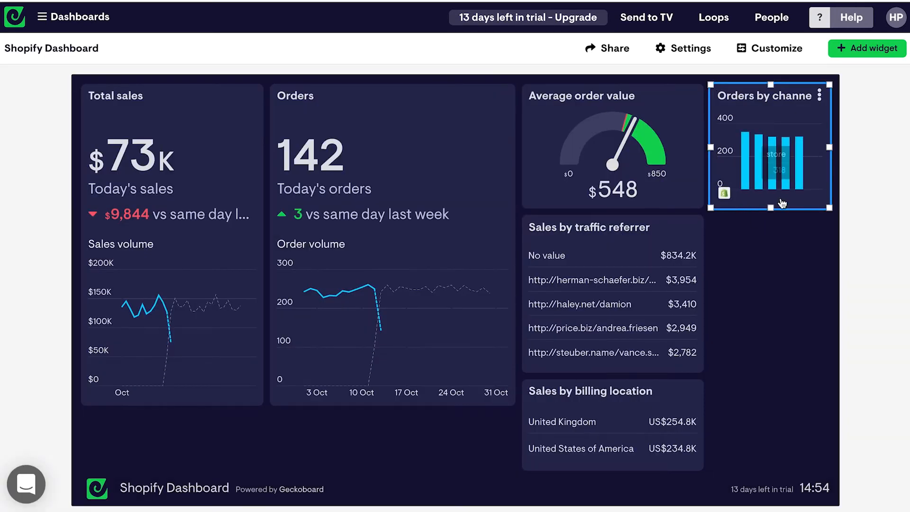
- Change the Orders by channel widget to a horizontal bar chart and make it taller to fit five rows
click(819, 96)
click(759, 223)
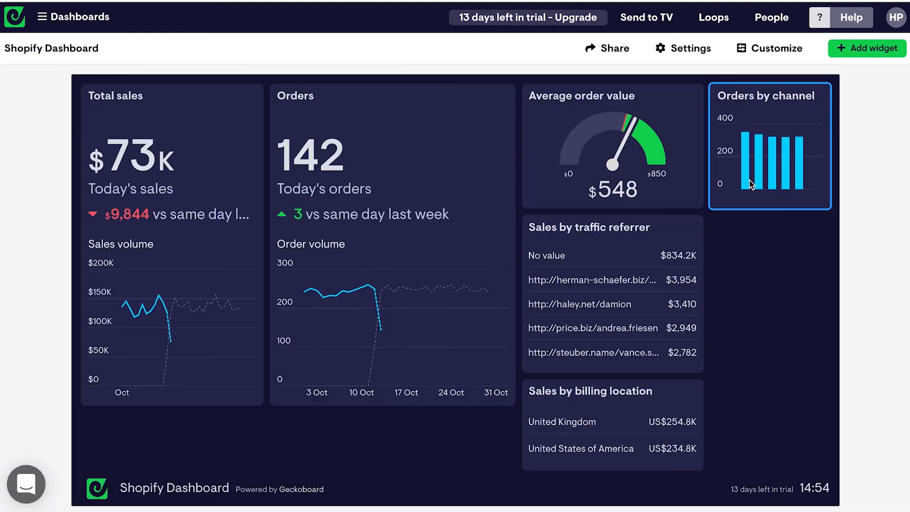
click(818, 97)
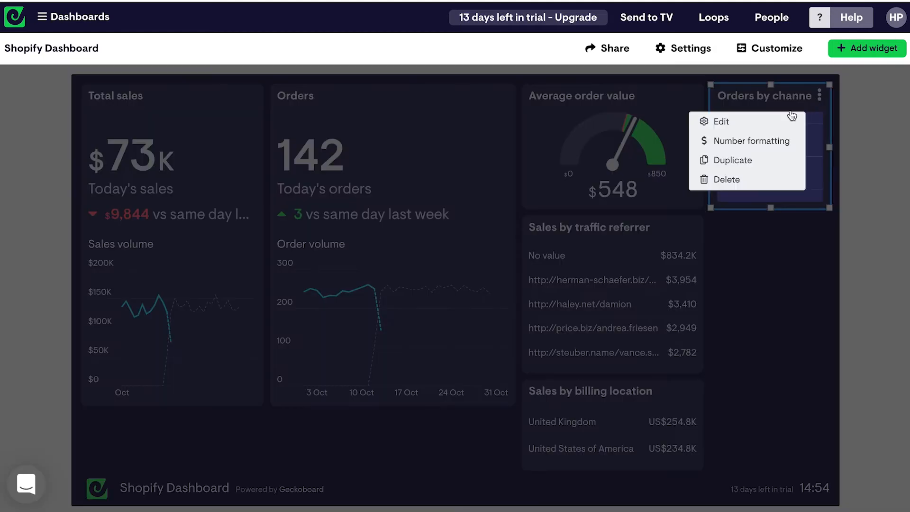
click(715, 122)
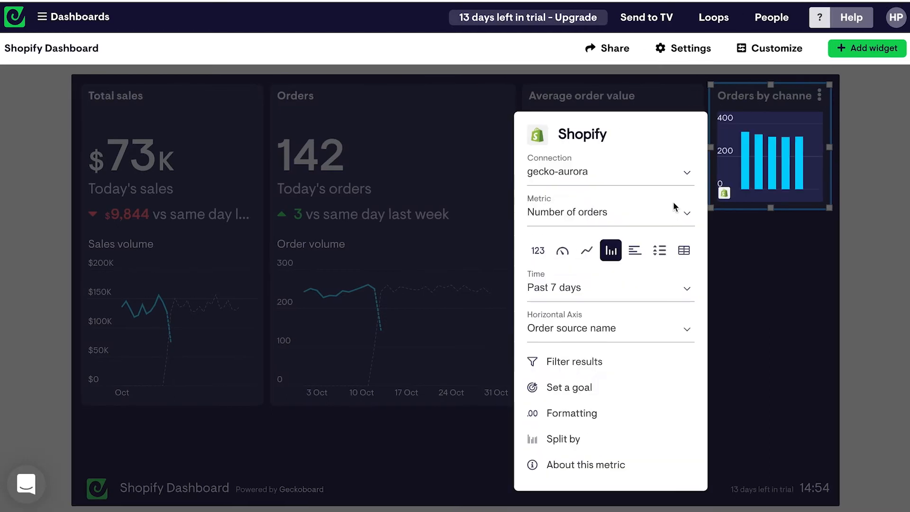
click(636, 253)
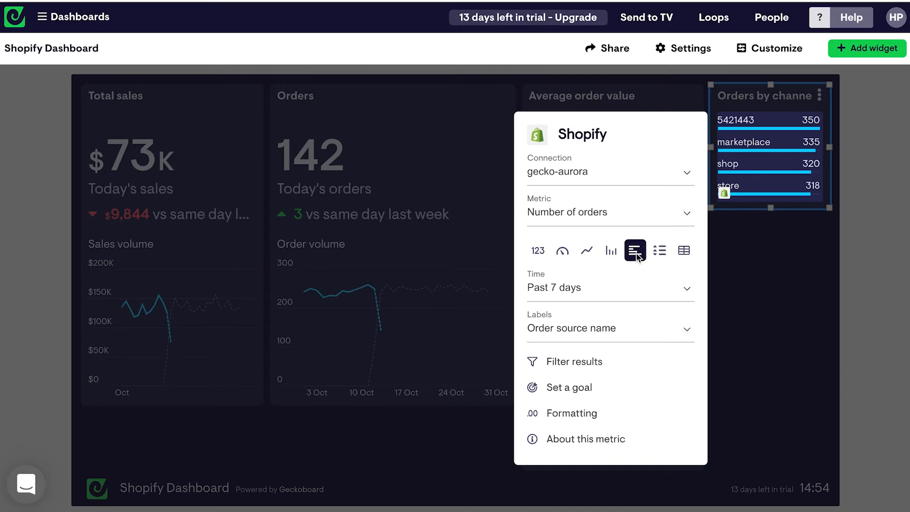
click(798, 248)
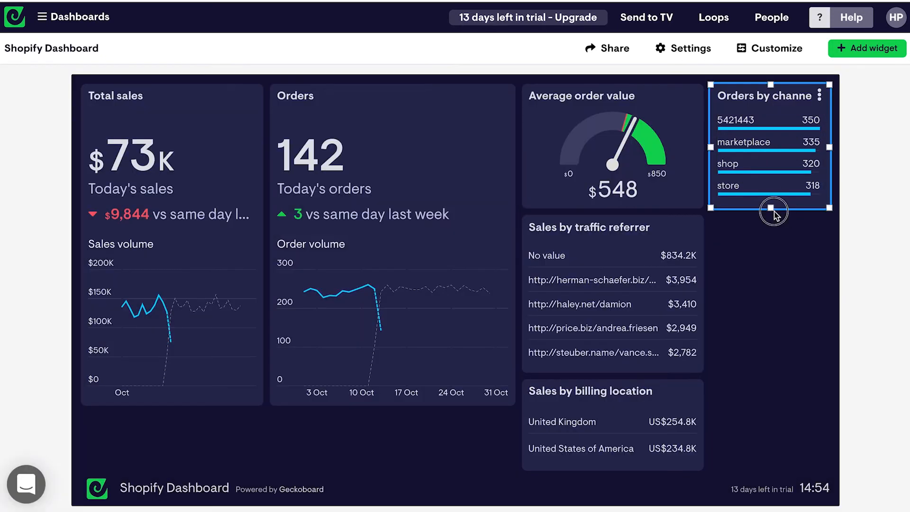
drag(771, 209, 770, 241)
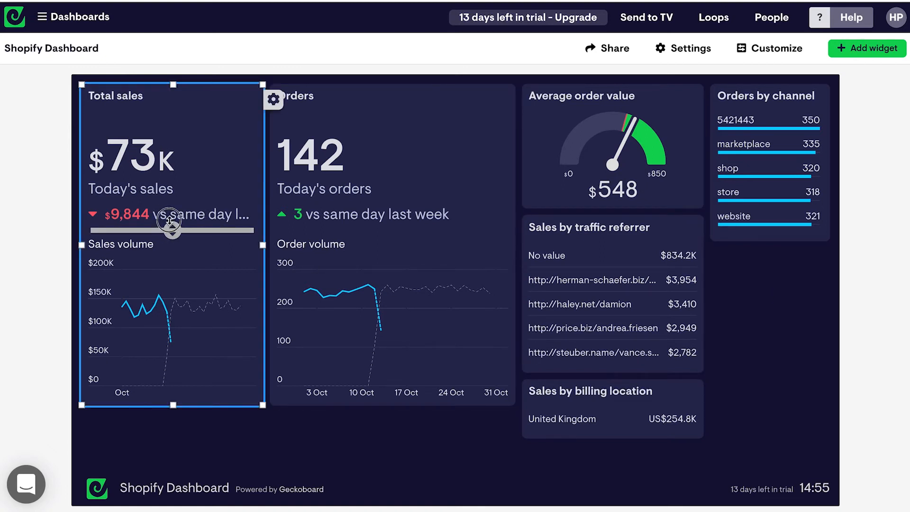
- Shrink the Total sales group and its Today's sales section, and move Sales by billing location beneath the group
drag(172, 229, 169, 207)
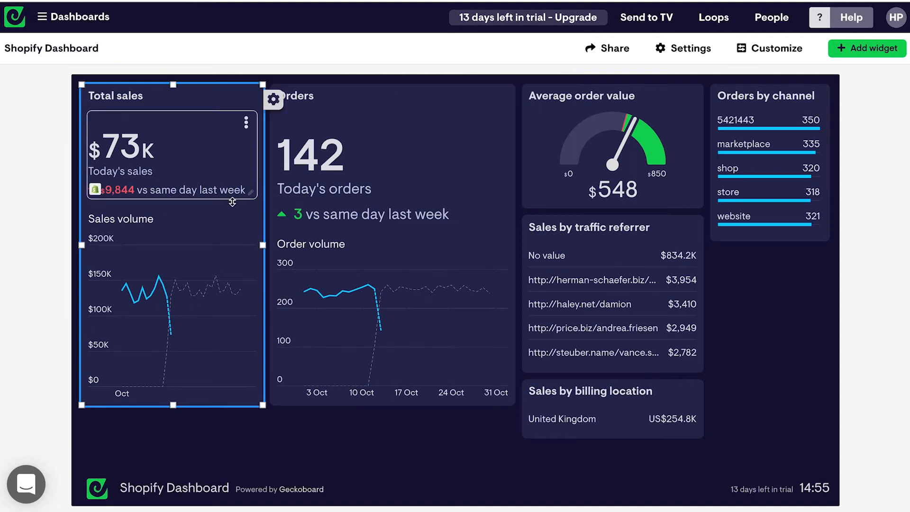
click(234, 459)
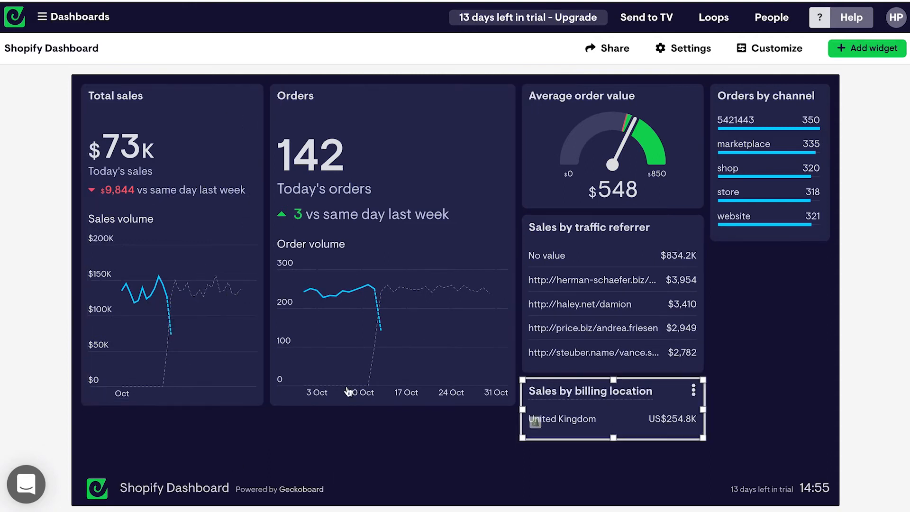
drag(173, 405, 173, 379)
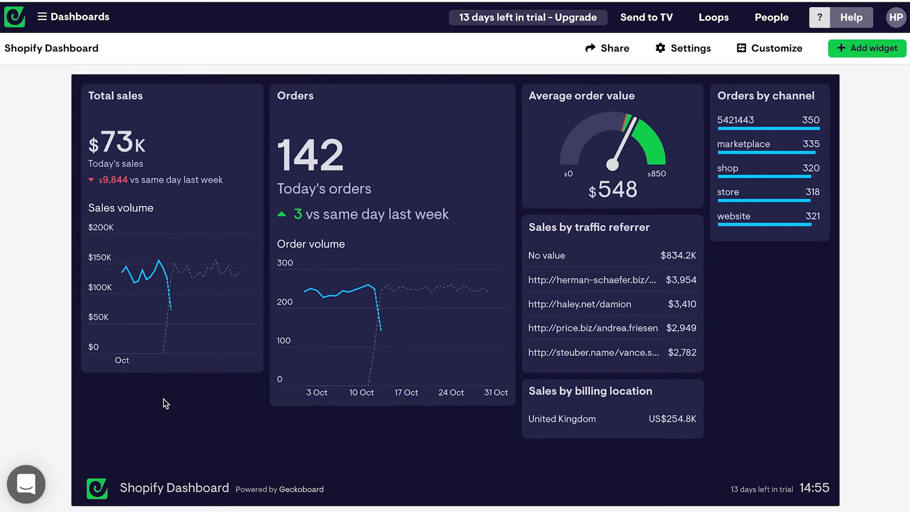
mouse_move(174, 194)
mouse_move(173, 195)
mouse_down()
mouse_move(174, 216)
mouse_move(172, 193)
mouse_up()
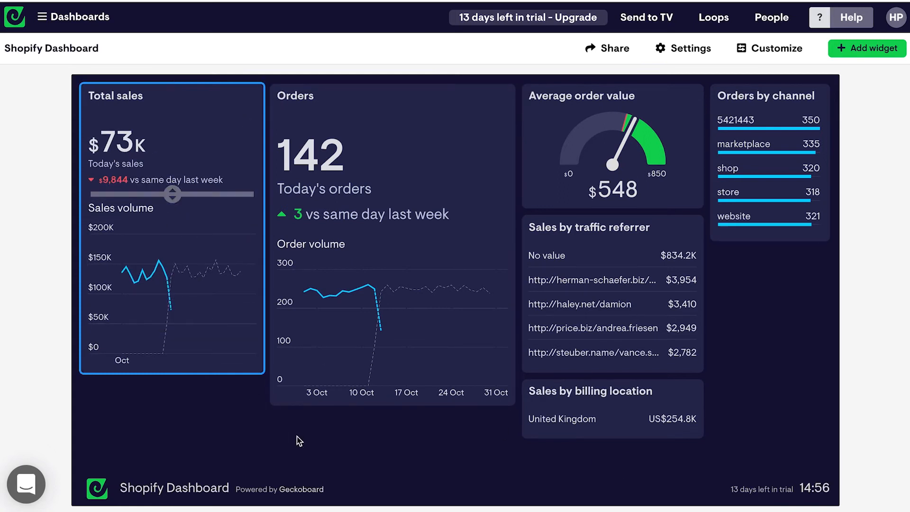
drag(536, 417, 261, 466)
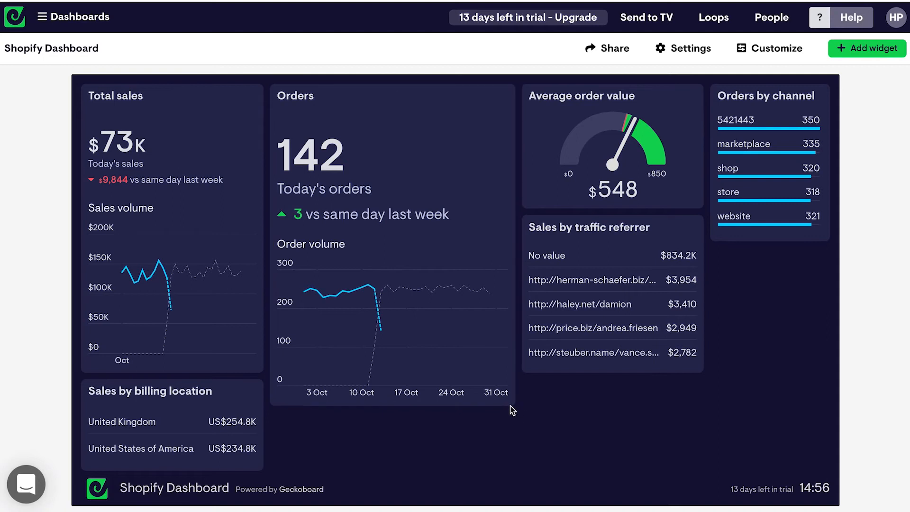
- Shrink the Orders group to the size of the Total sales group and add Orders by channel to it beneath Order volume
drag(514, 404, 449, 366)
drag(735, 173, 314, 357)
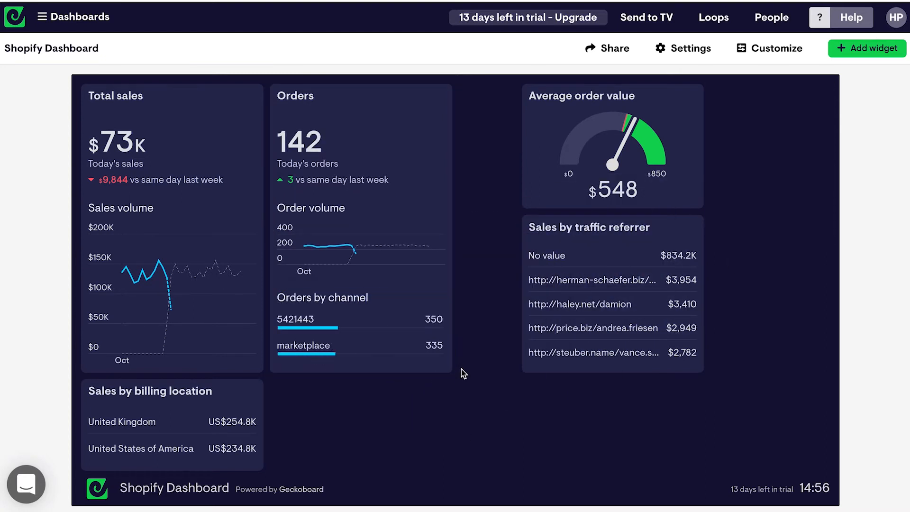
- Extend the Orders group down to the dashboard's lower edge and reduce its Today's orders section in favour of the Order volume chart
drag(451, 371, 437, 489)
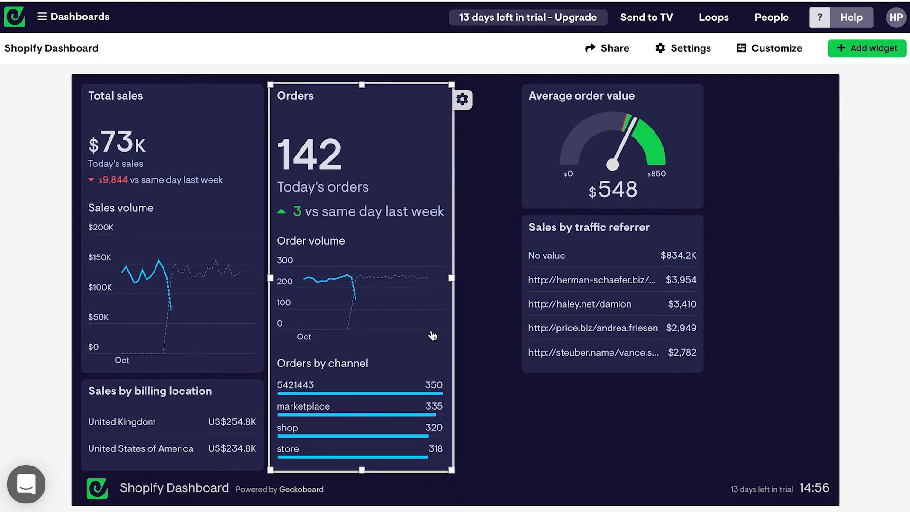
click(325, 220)
drag(362, 221, 359, 196)
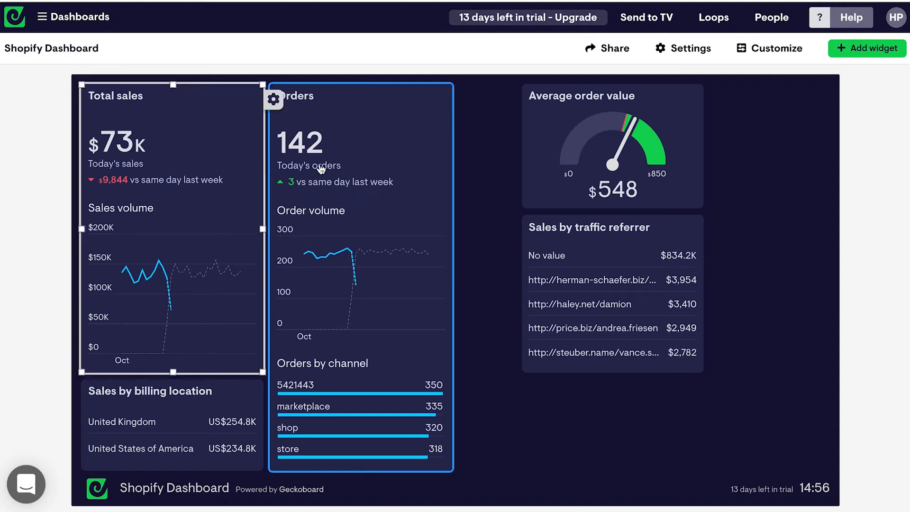
click(488, 291)
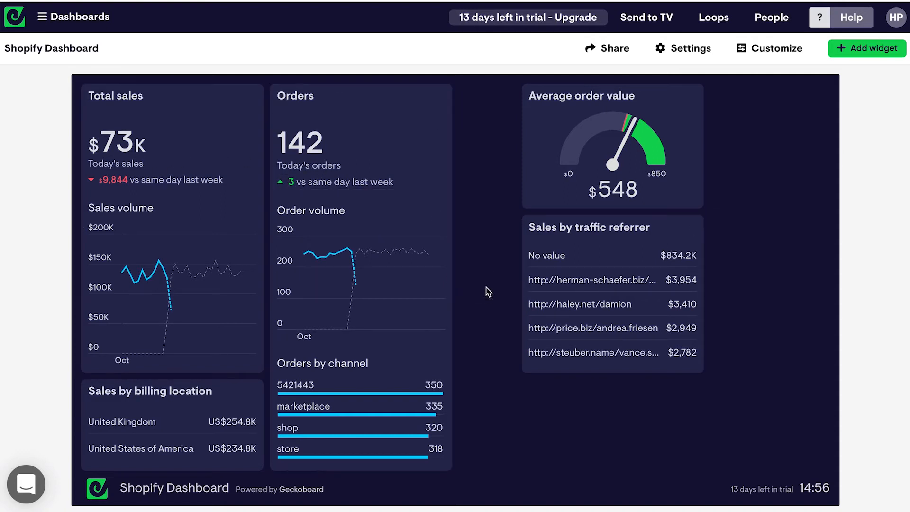
click(366, 310)
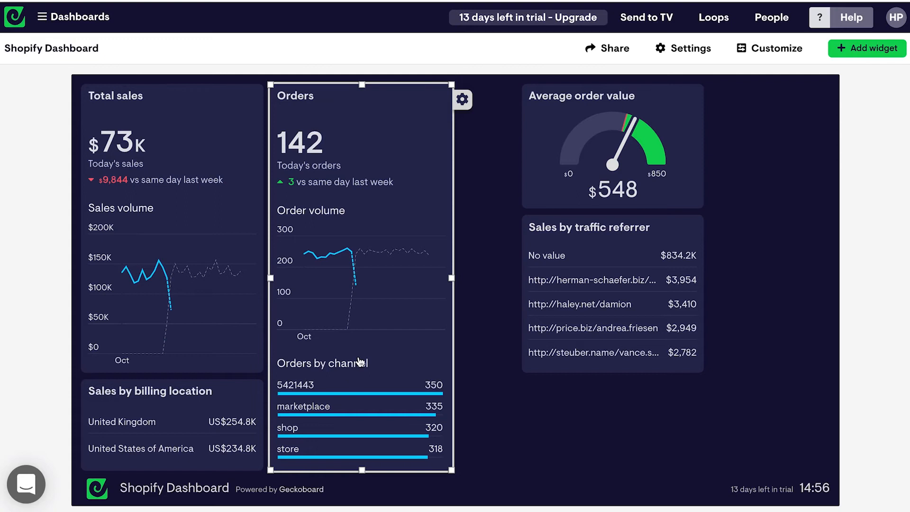
click(491, 396)
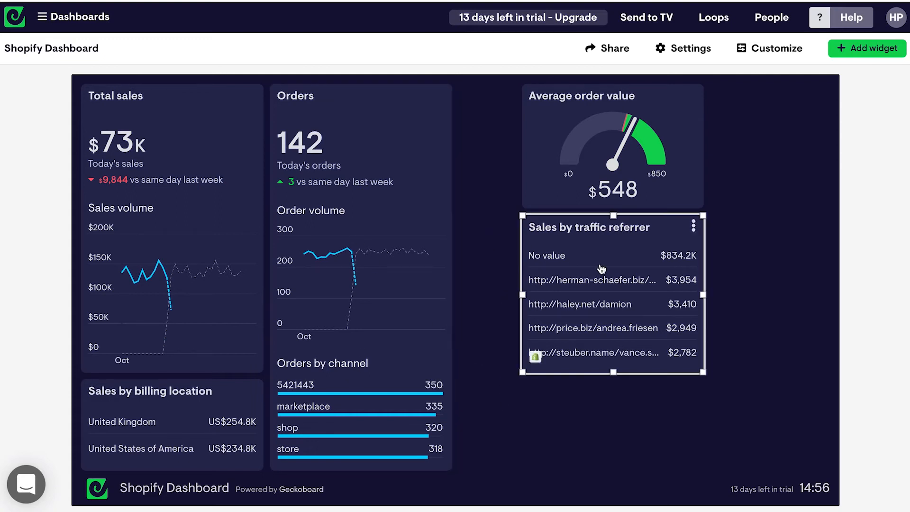
- Move Sales by traffic referrer to the dashboard's lower-right corner and place the Average order value gauge, made narrower, beside the Orders group
drag(662, 229, 780, 323)
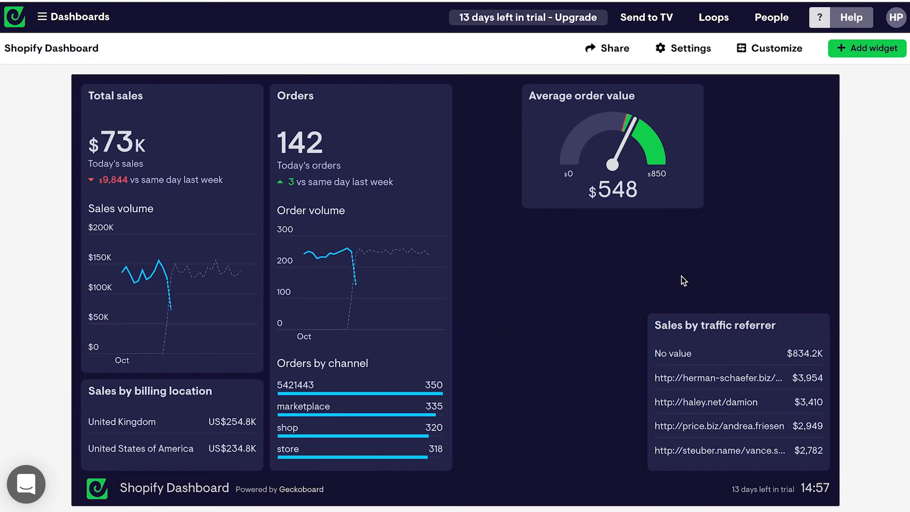
drag(602, 147, 529, 147)
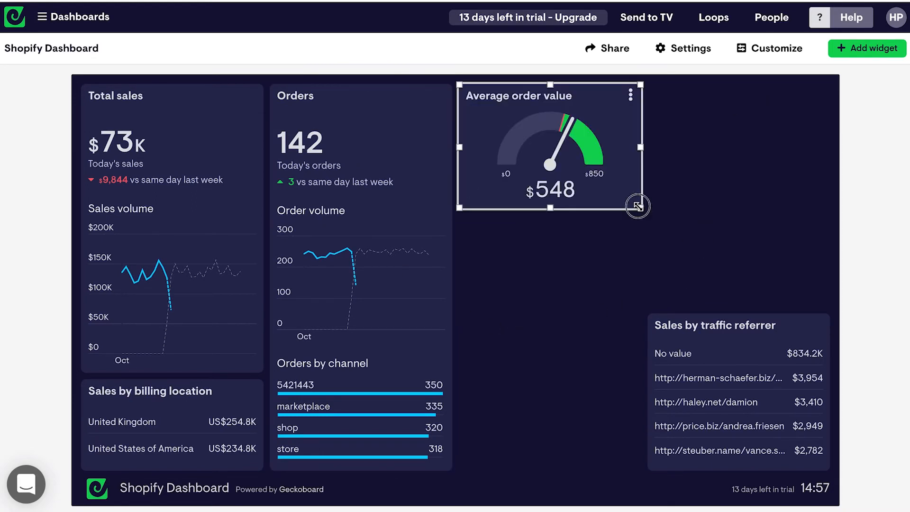
drag(635, 204, 604, 207)
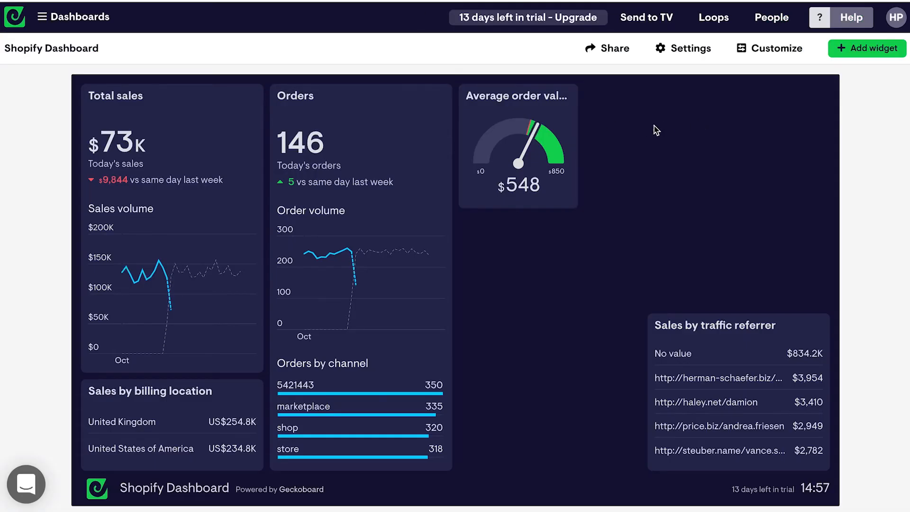
- Connect a Spreadsheets data source for a new widget using the copied xlsx export link to the file
click(843, 53)
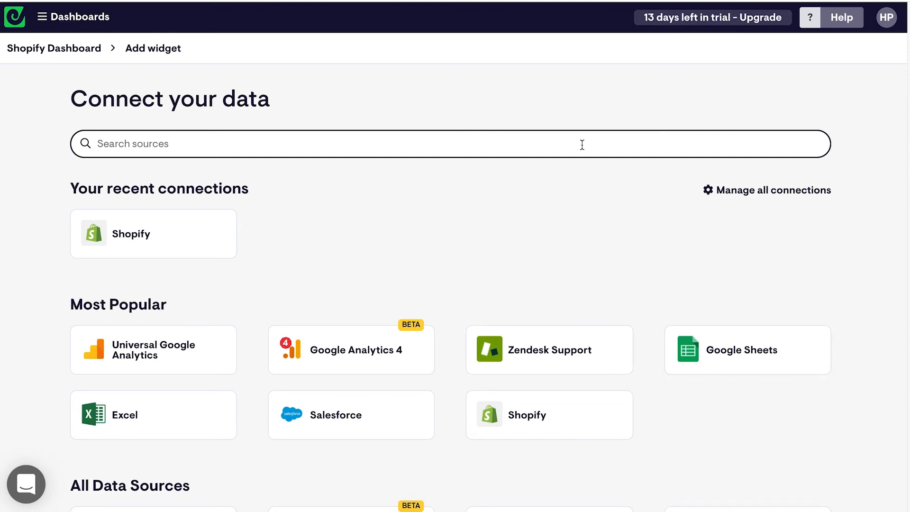
text(spread)
click(530, 246)
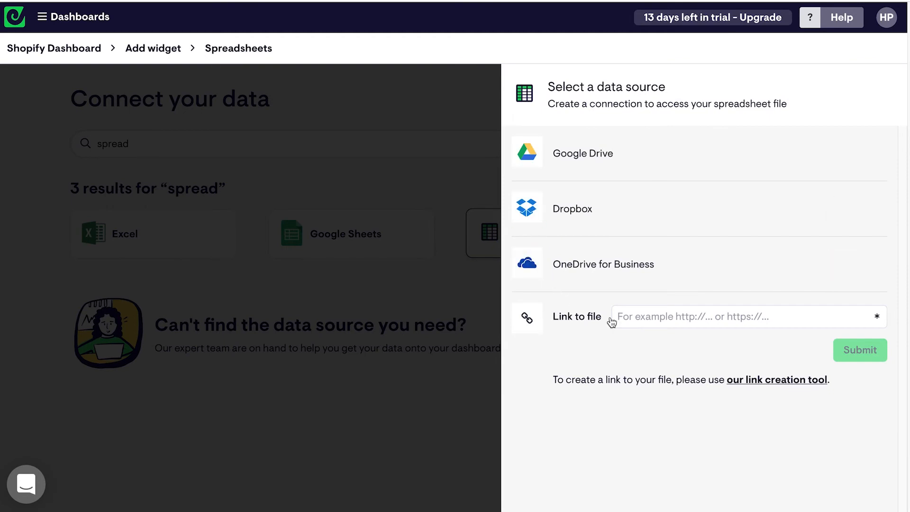
click(647, 314)
click(532, 356)
click(634, 321)
key(ctrl+v)
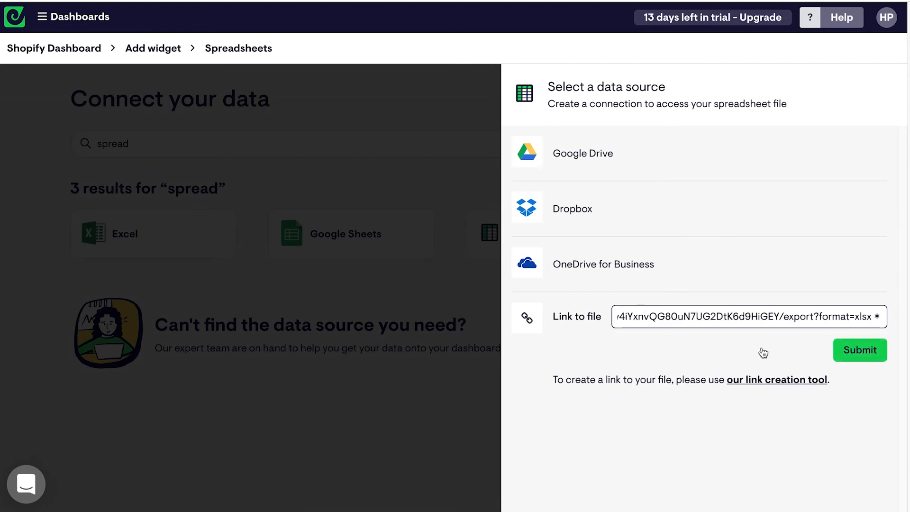
click(862, 351)
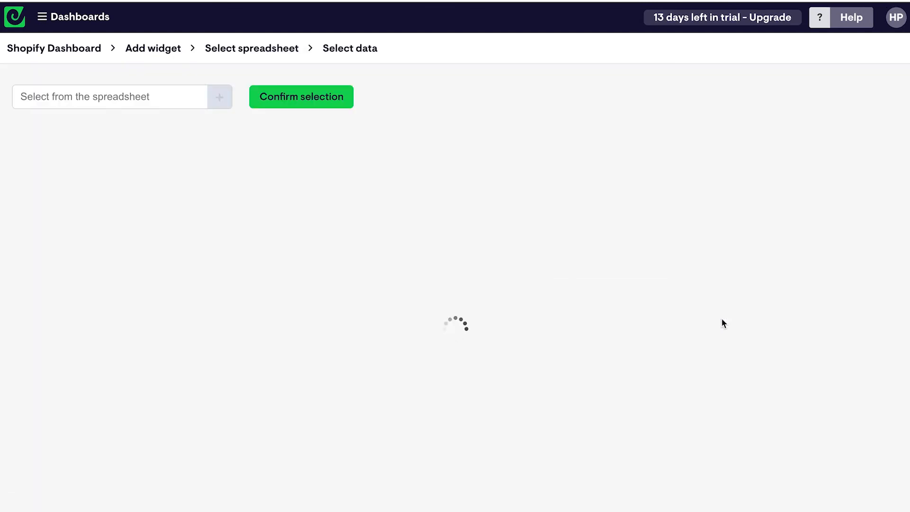
- Look over the P&L Sep 2021 sheet, from the sale price and costs to the net profit and net profit margin rows
click(44, 505)
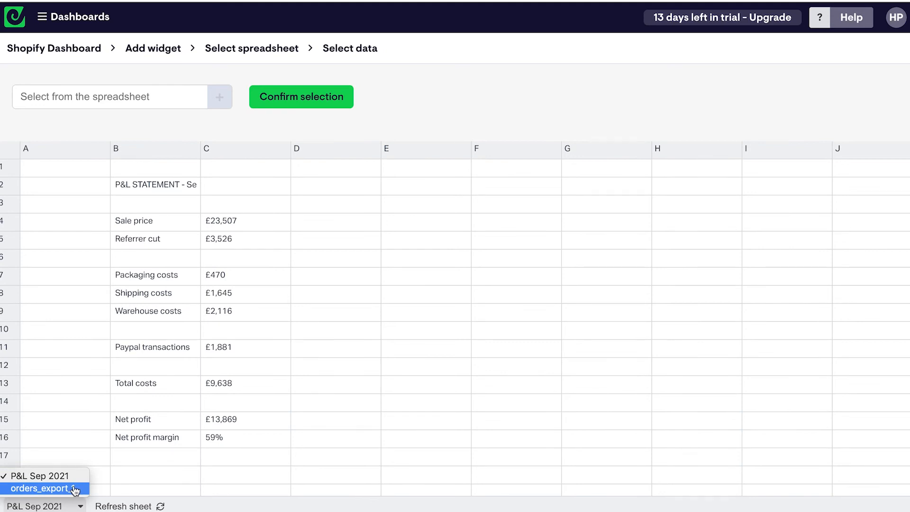
right_click(139, 334)
click(155, 244)
click(179, 220)
drag(178, 217, 239, 354)
drag(148, 420, 215, 419)
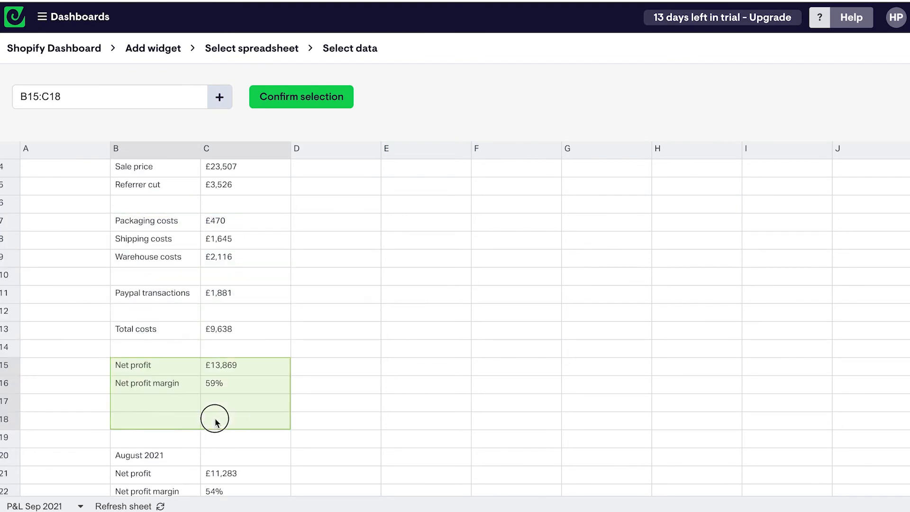
click(176, 431)
click(176, 371)
drag(176, 371, 225, 372)
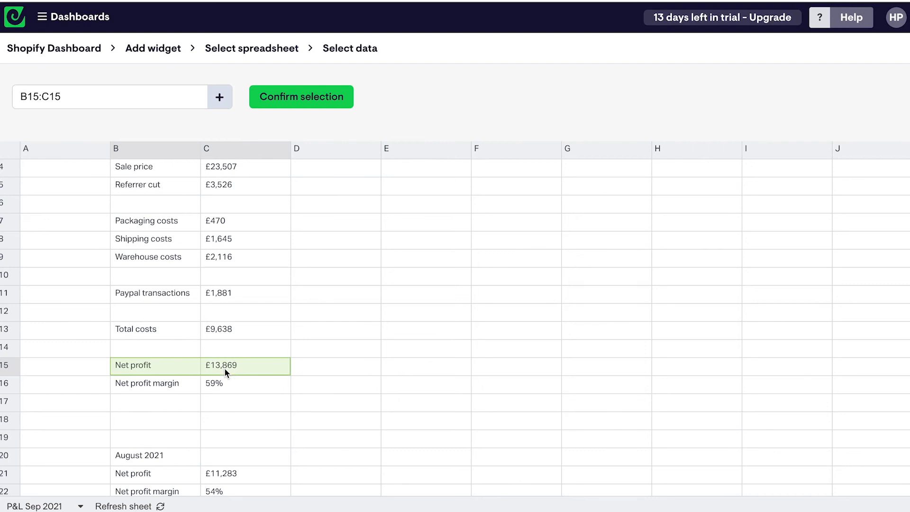
drag(171, 387, 224, 386)
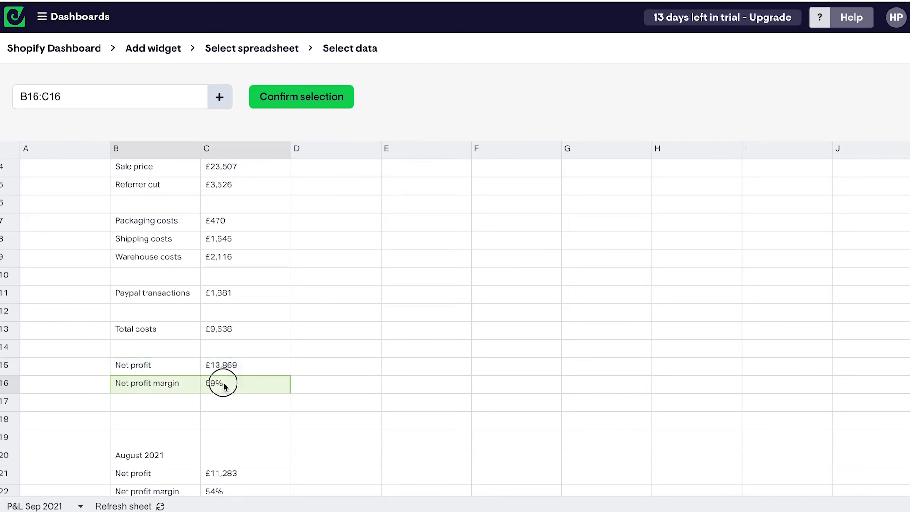
click(303, 373)
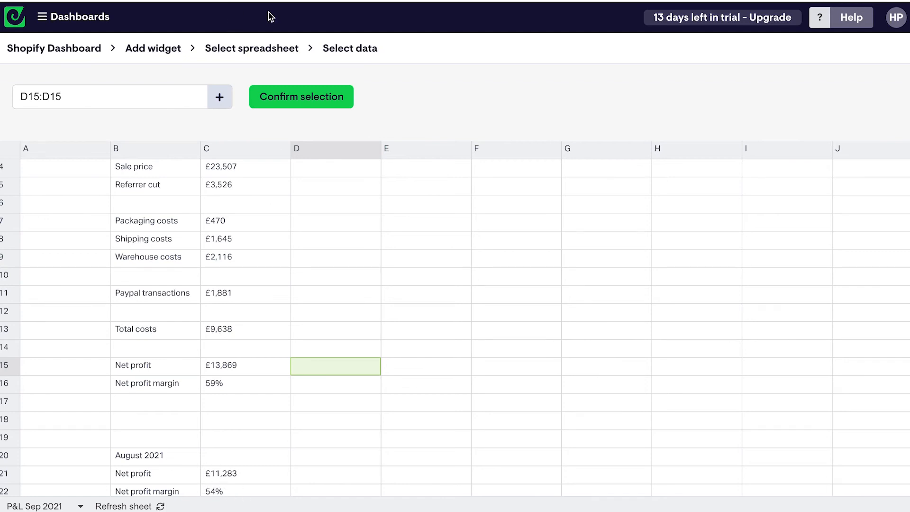
- Choose the September net profit margin in cell C16 as the widget's data and visualize it as a number
scroll(187, 255, up, 3)
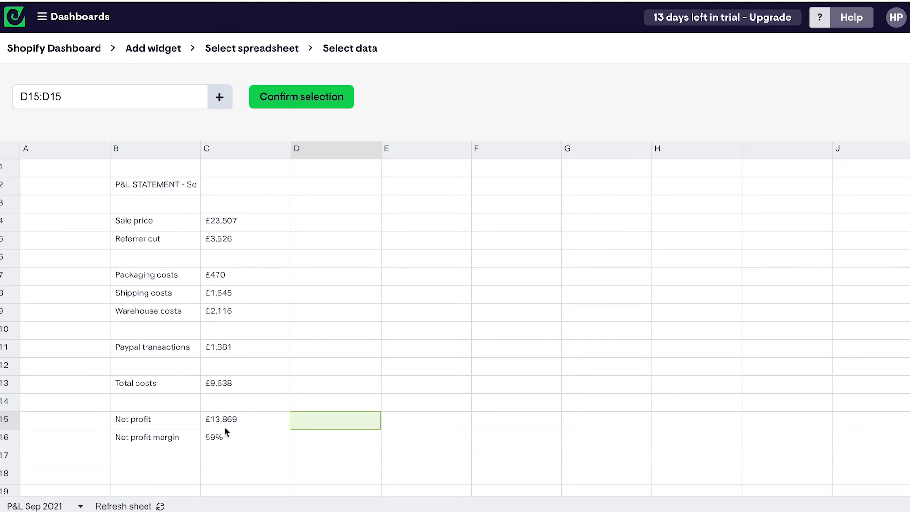
click(229, 443)
scroll(230, 443, down, 3)
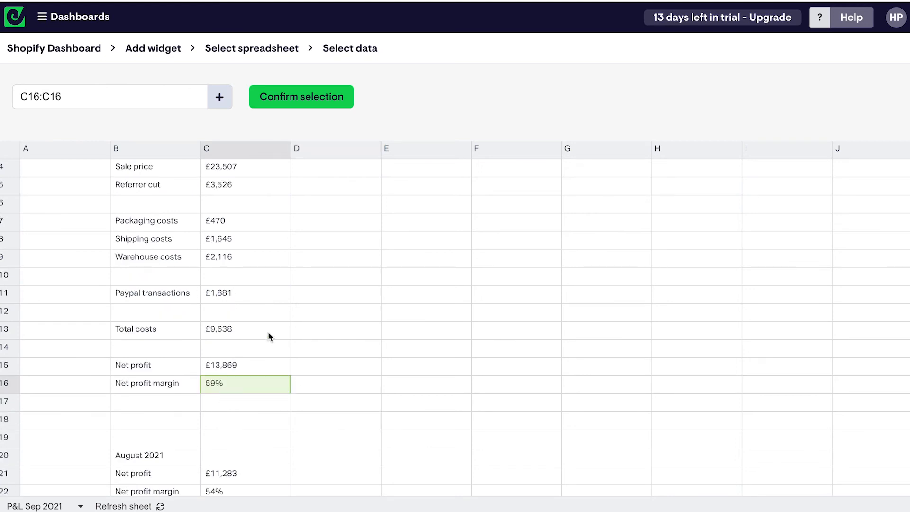
click(277, 107)
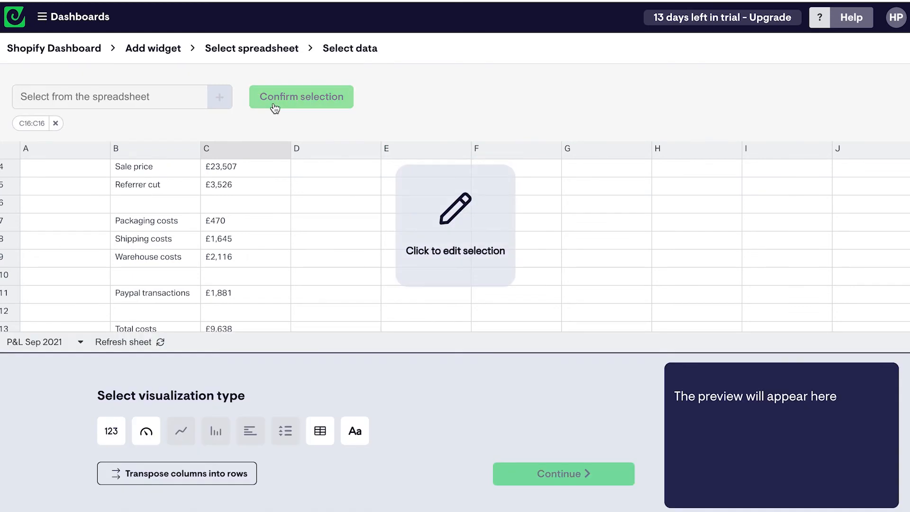
click(109, 433)
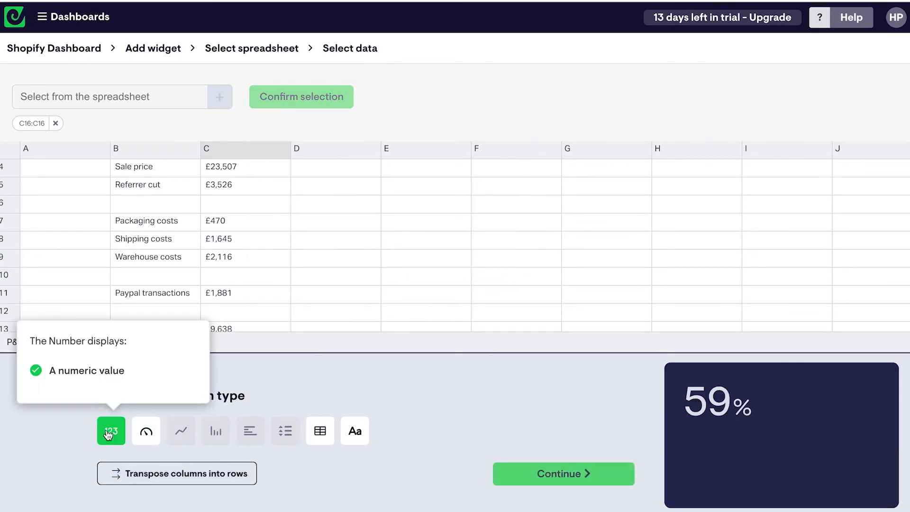
click(560, 474)
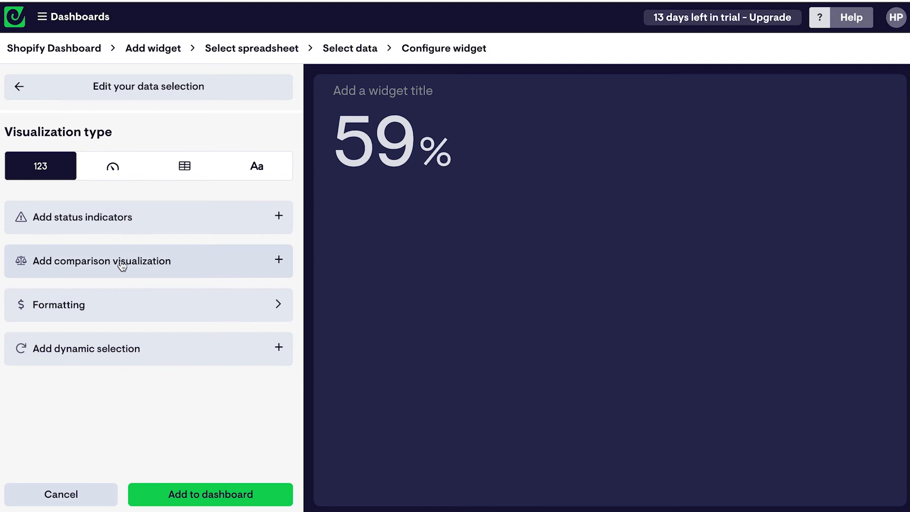
- Add a number comparison against August's net profit margin in C22 with up as good, and add the widget to the dashboard
click(154, 260)
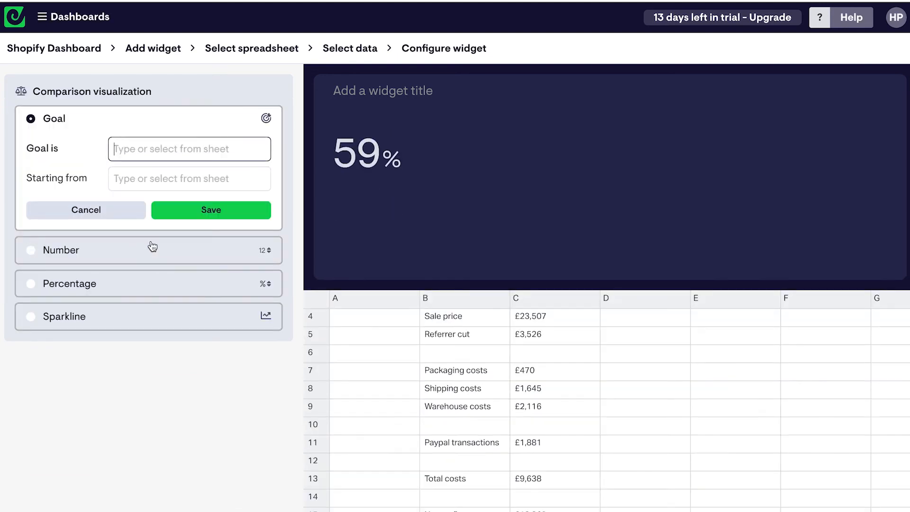
click(93, 250)
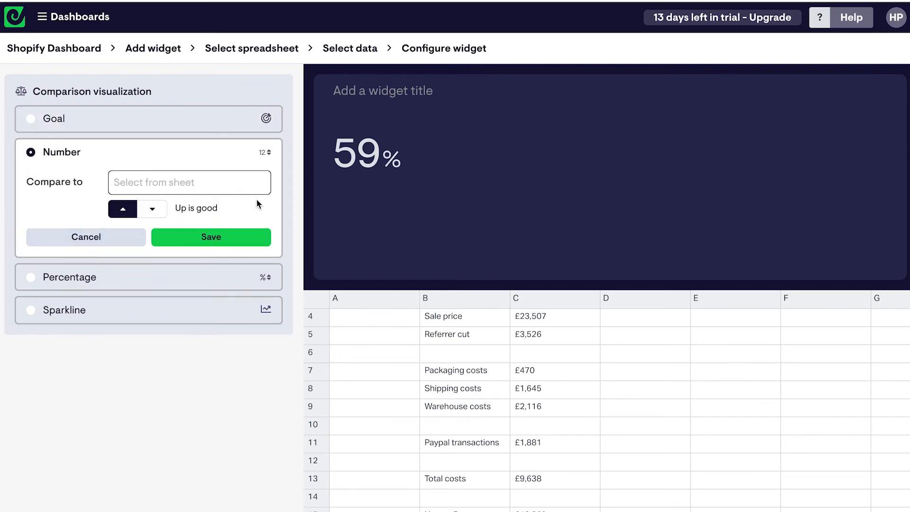
scroll(521, 428, up, 1)
scroll(520, 427, down, 4)
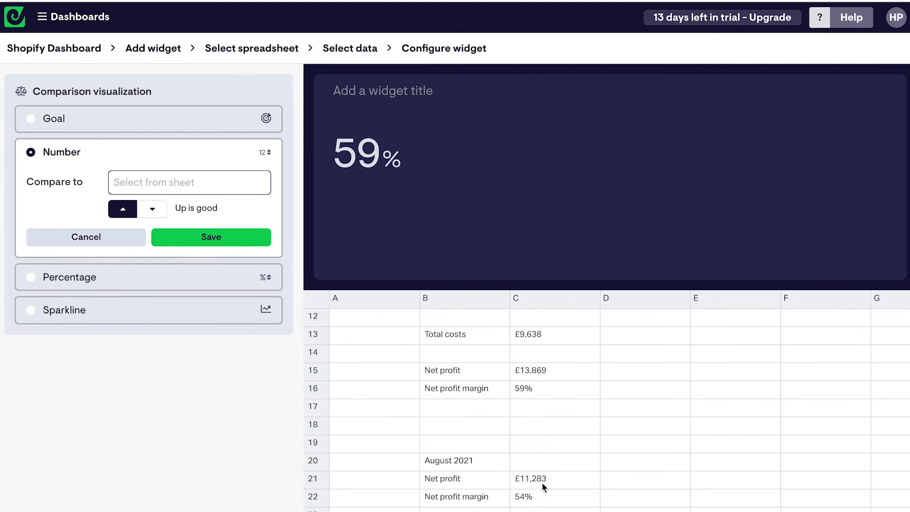
click(534, 497)
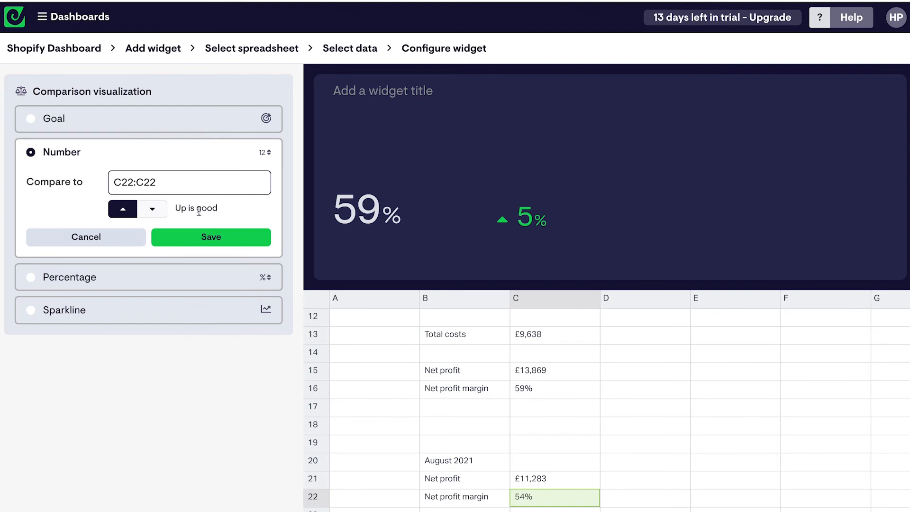
click(204, 236)
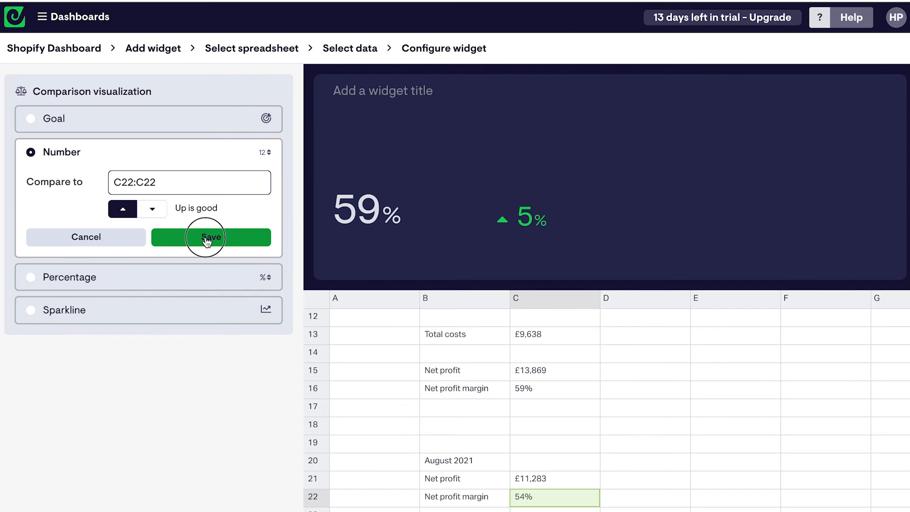
click(240, 500)
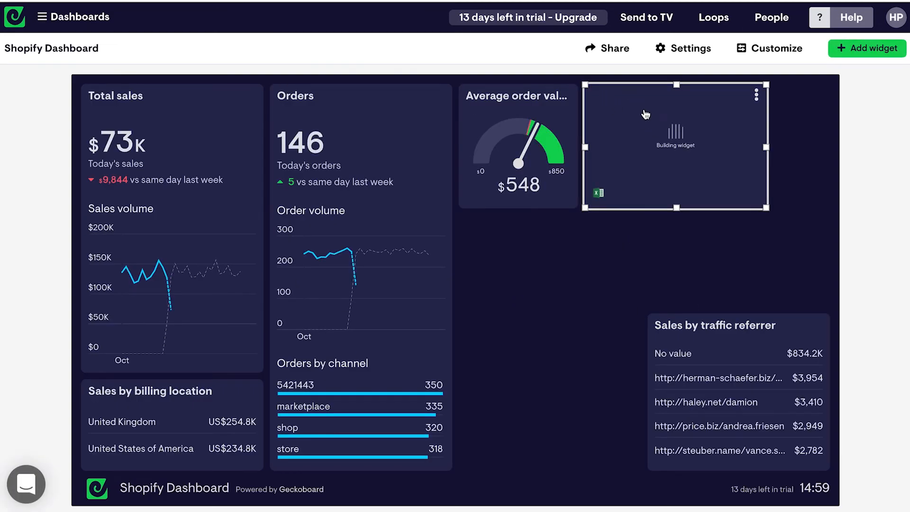
- Label the new widget's figure "Net profit margin" and its comparison "vs last month"
click(633, 169)
text(Net prof)
text(it margin)
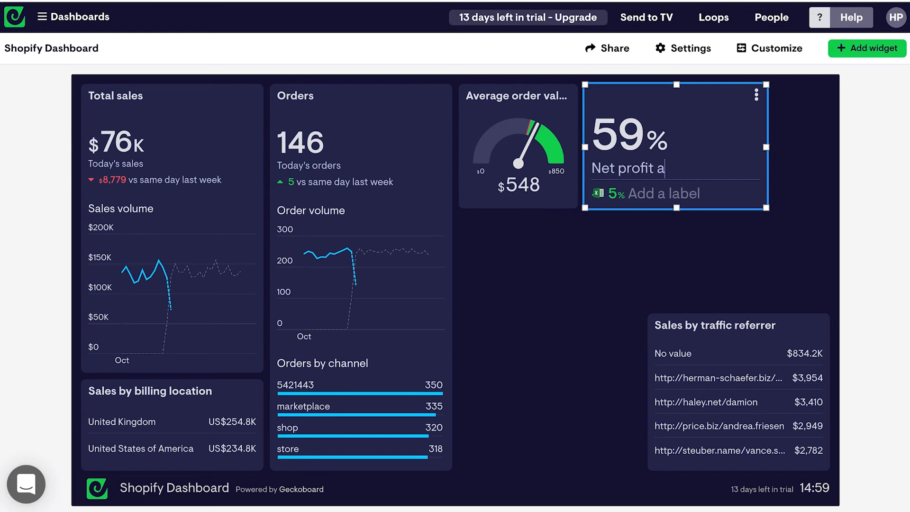
click(683, 192)
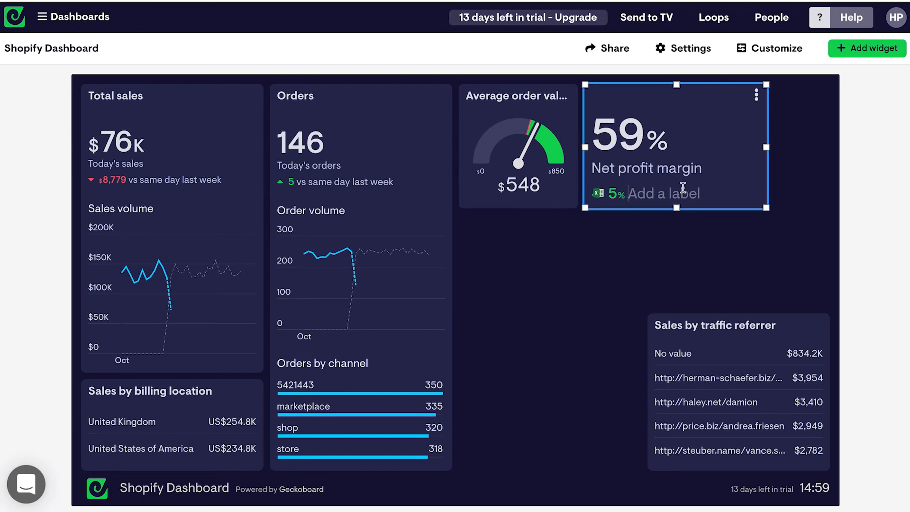
text(vs last month)
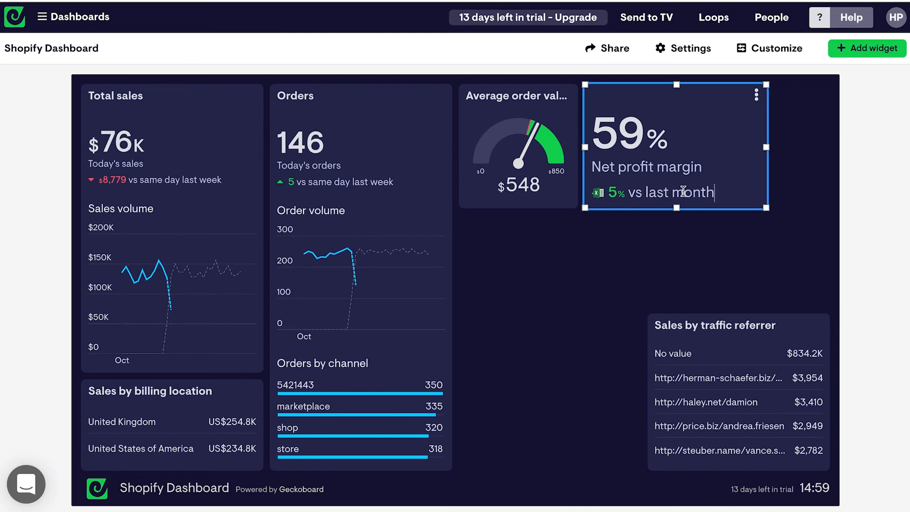
click(677, 259)
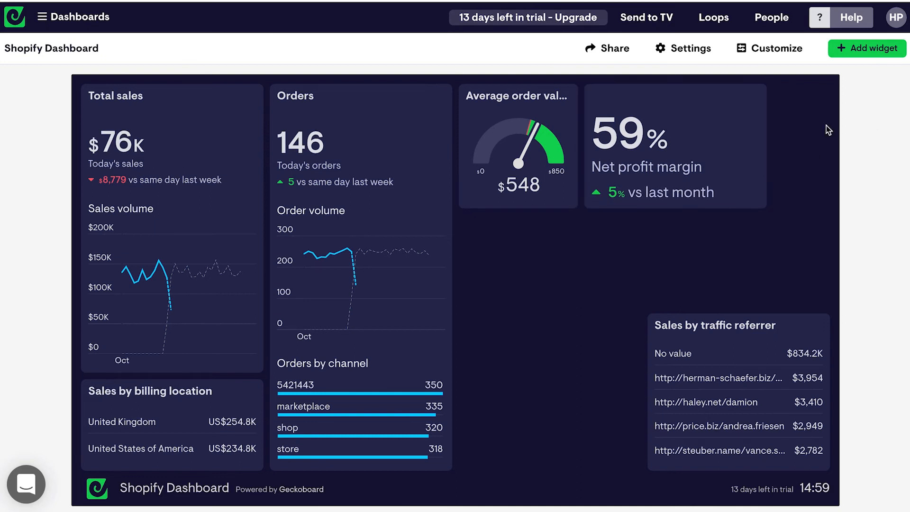
- Duplicate the Net profit margin widget
mouse_move(757, 97)
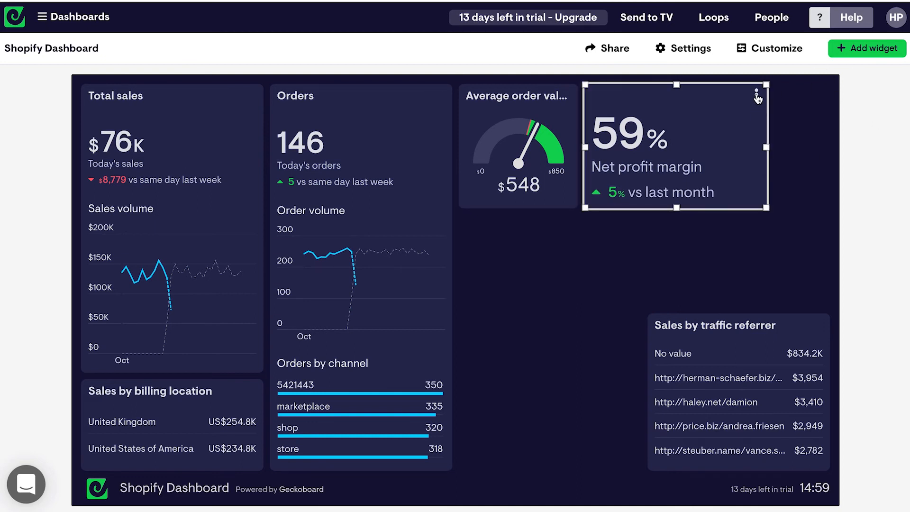
click(757, 96)
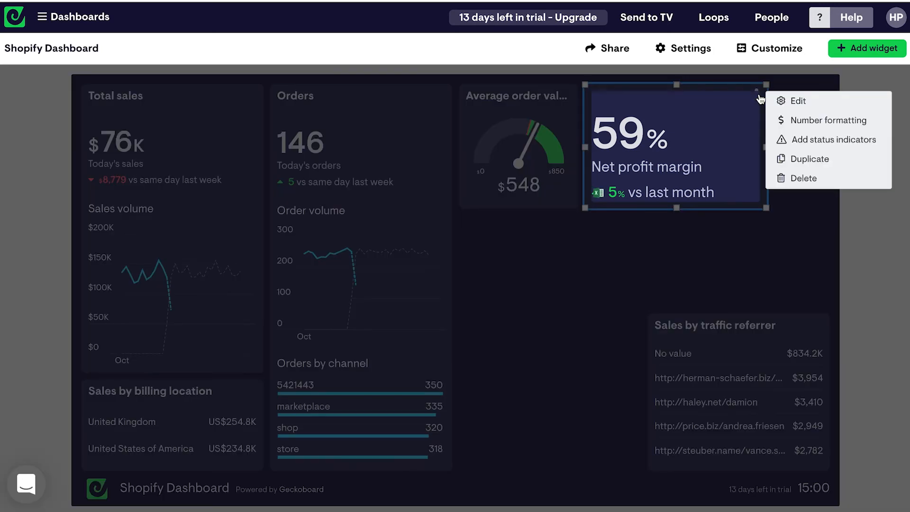
click(811, 160)
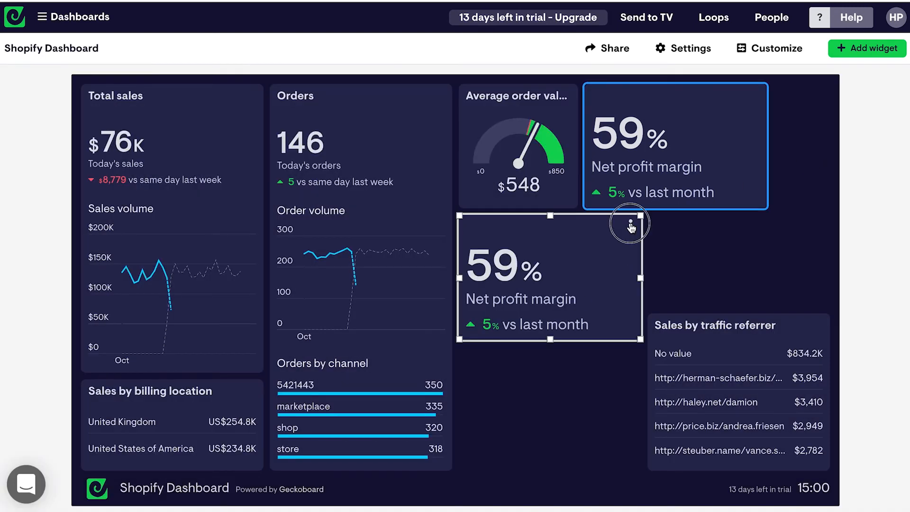
- Switch the duplicate widget's data to the September net profit in cell C15, visualized as a number
click(631, 222)
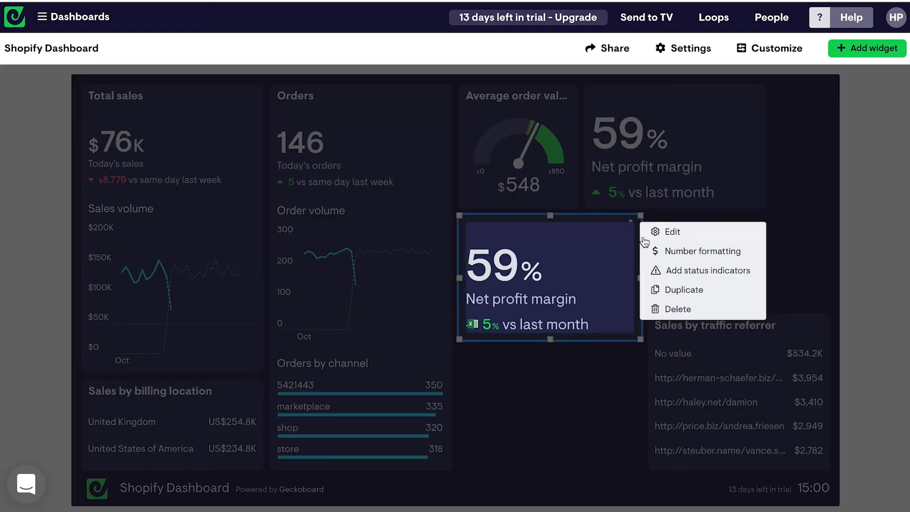
click(655, 232)
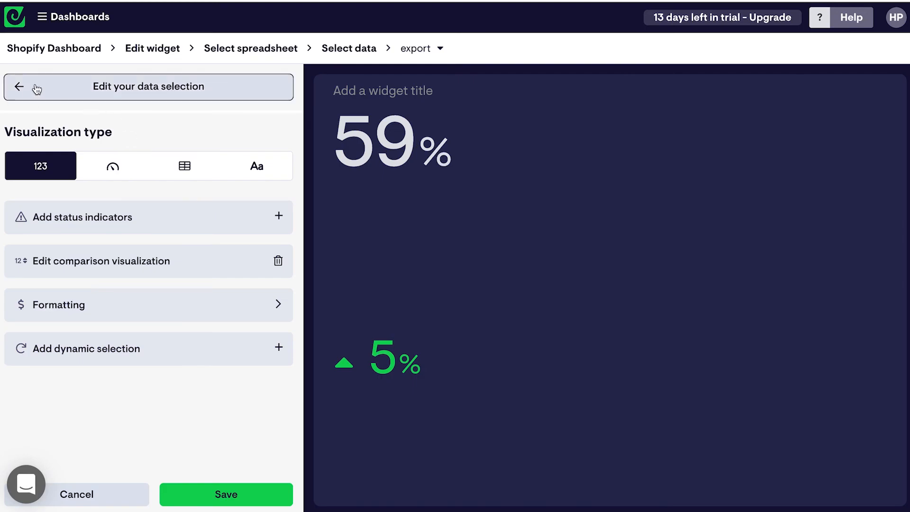
click(34, 90)
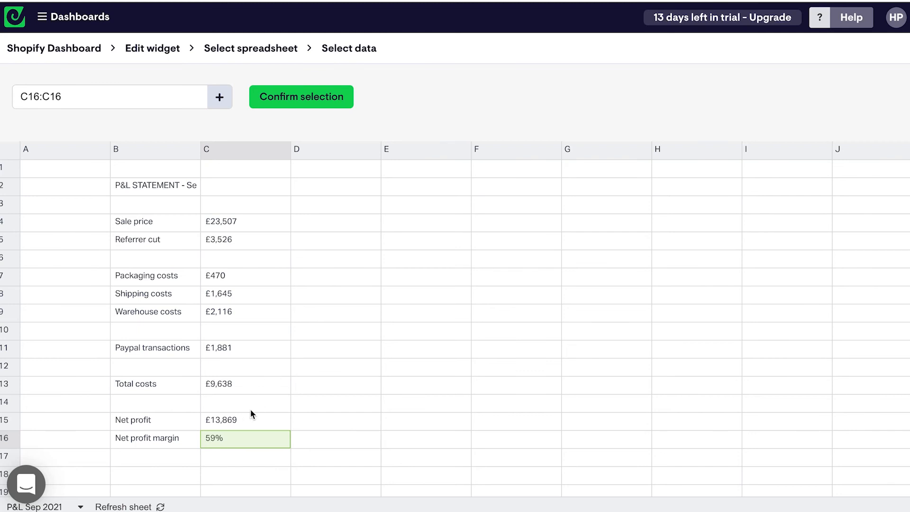
click(230, 420)
scroll(232, 423, down, 1)
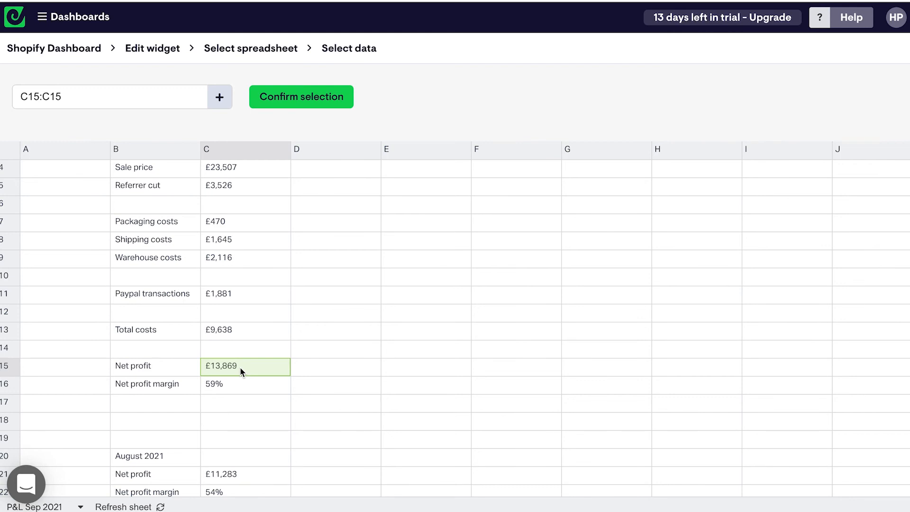
click(282, 99)
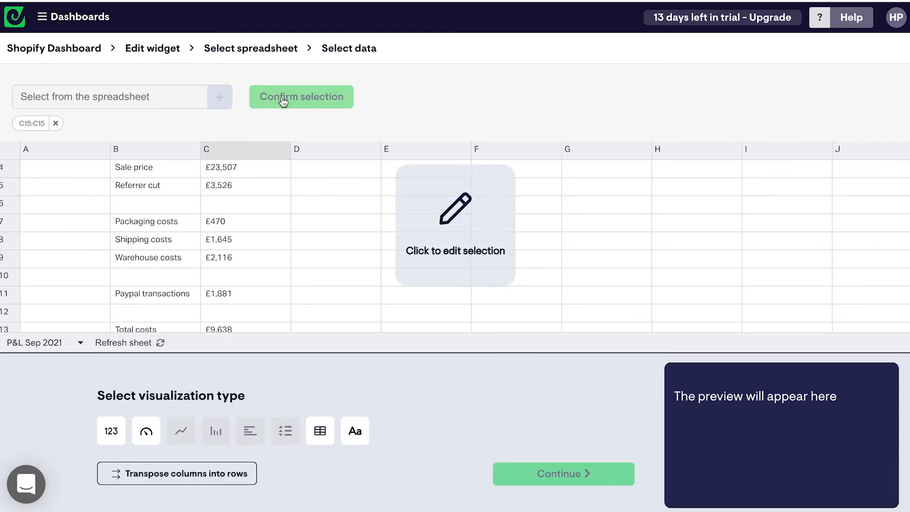
click(111, 431)
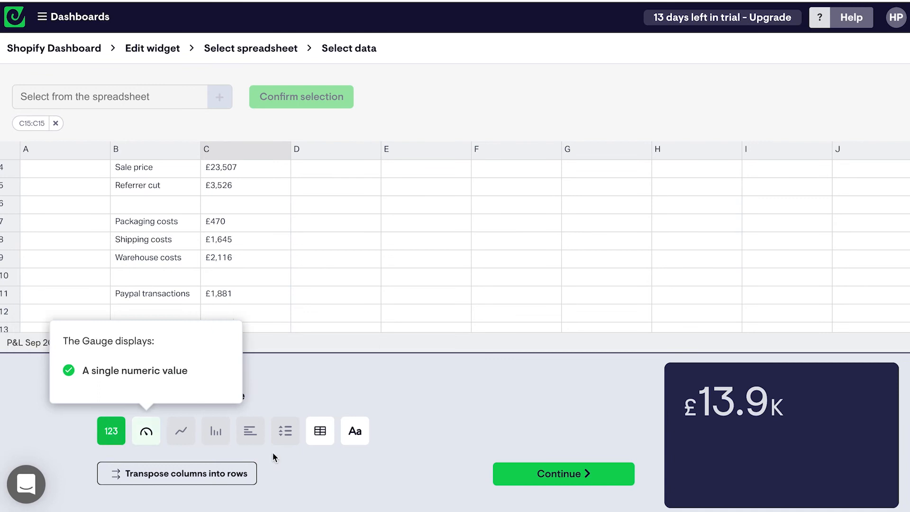
click(554, 473)
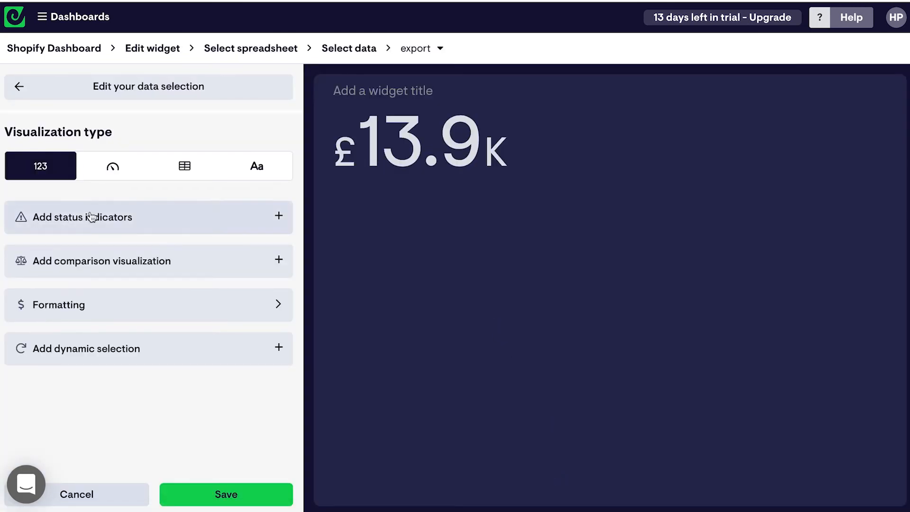
- Add a number comparison against August's net profit in cell C21 to the duplicate widget
click(96, 262)
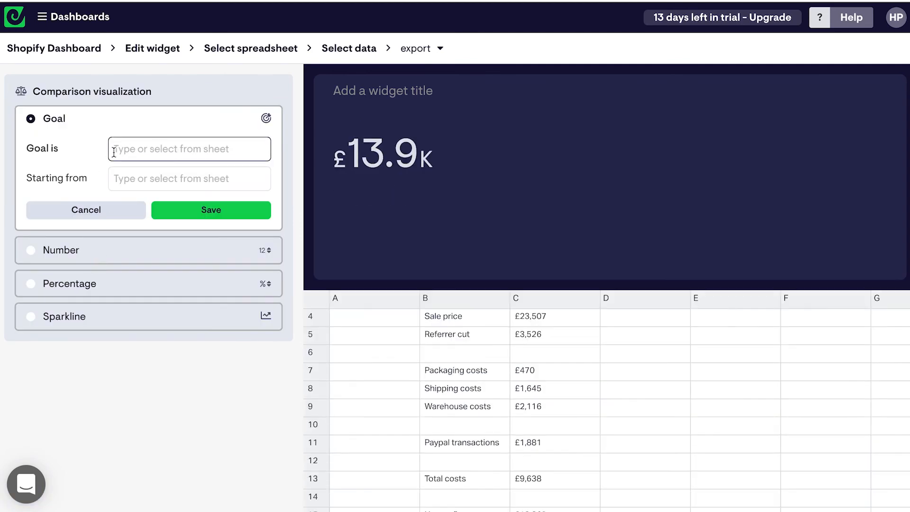
click(79, 252)
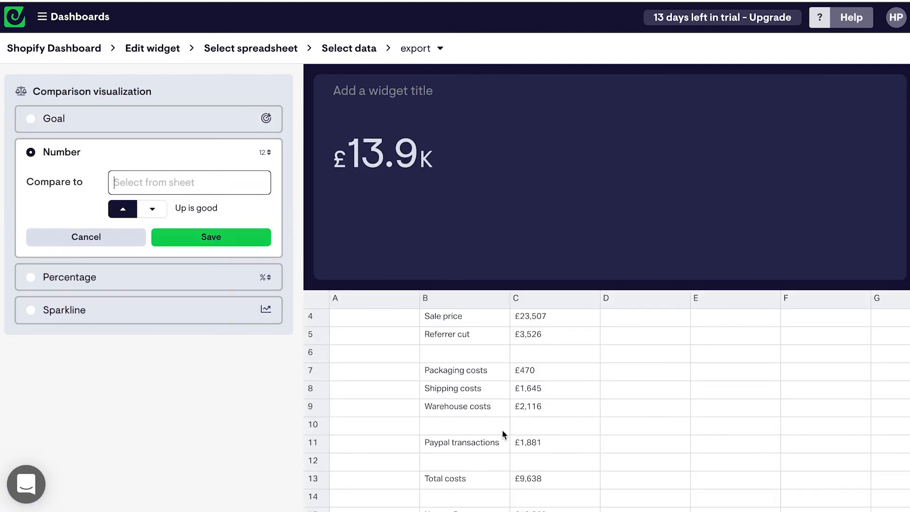
scroll(507, 468, down, 1)
scroll(508, 467, down, 2)
click(535, 478)
click(201, 236)
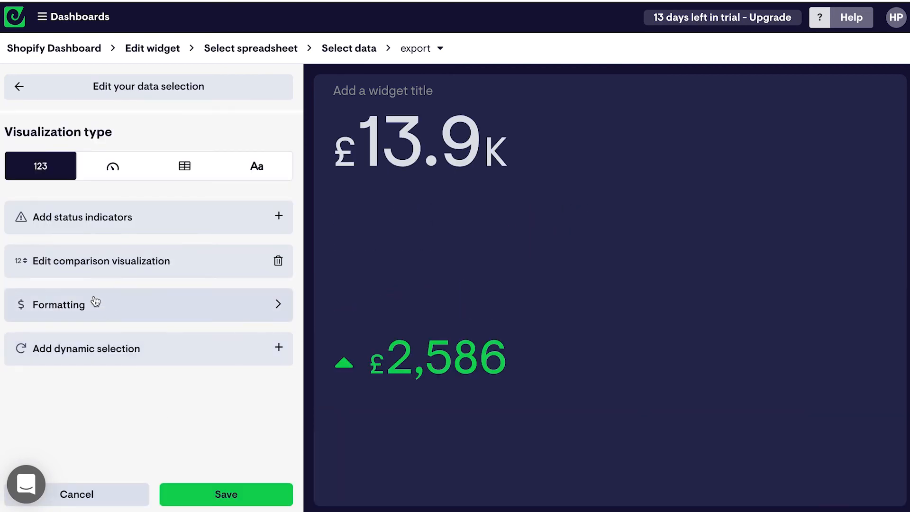
- Format the duplicate widget's figure with decimal places fixed at 0 and save the widget
click(91, 311)
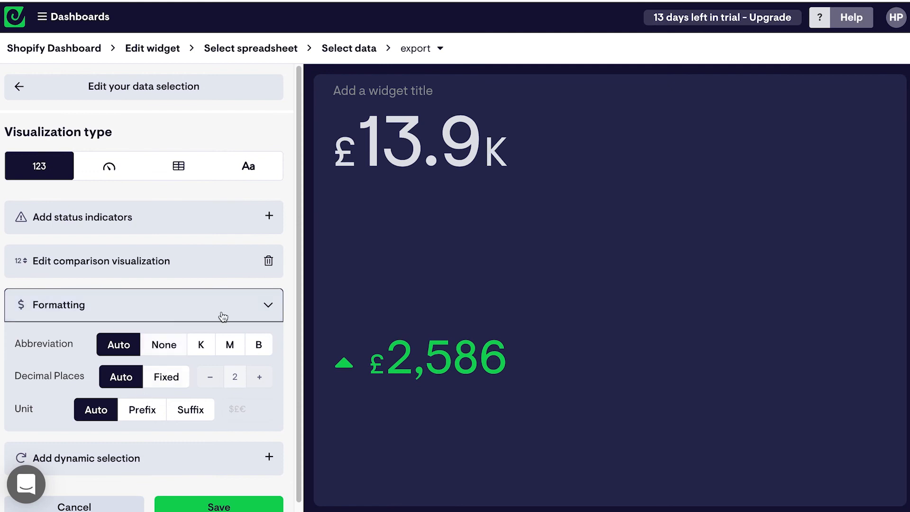
click(166, 377)
click(211, 377)
click(212, 377)
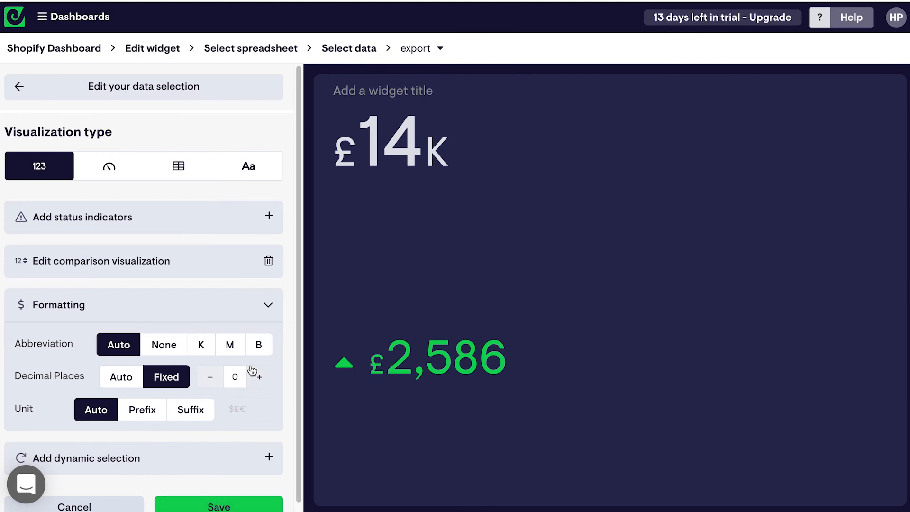
click(255, 499)
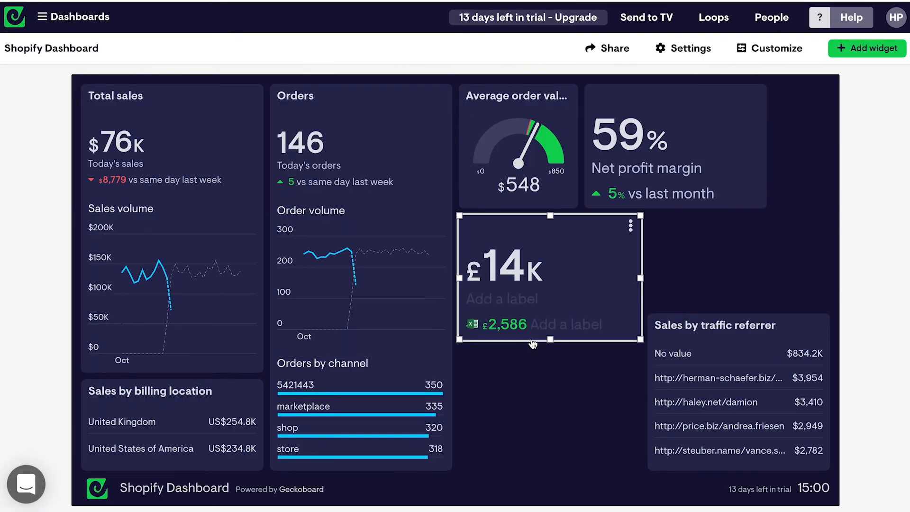
- Label the duplicate widget's figure "Net profit" and its comparison "vs last month"
click(500, 300)
text(Net profit £2,586 )
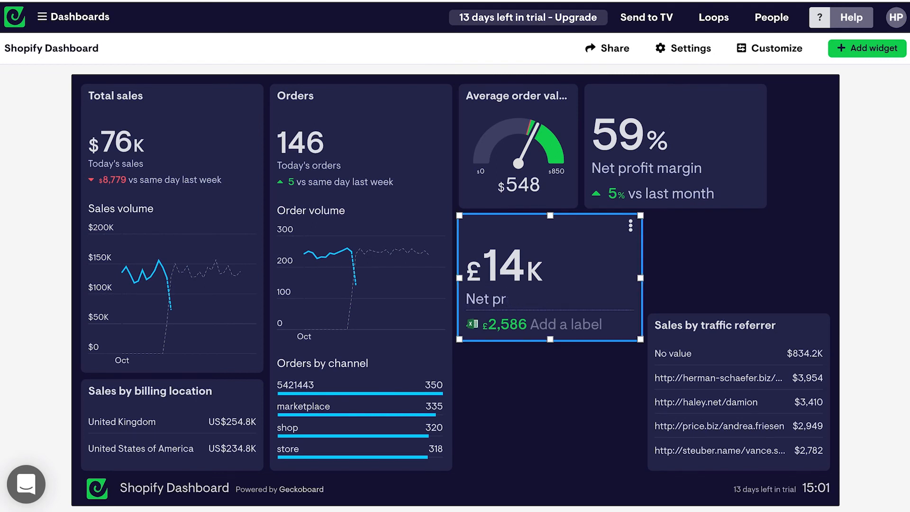
text(vs last month)
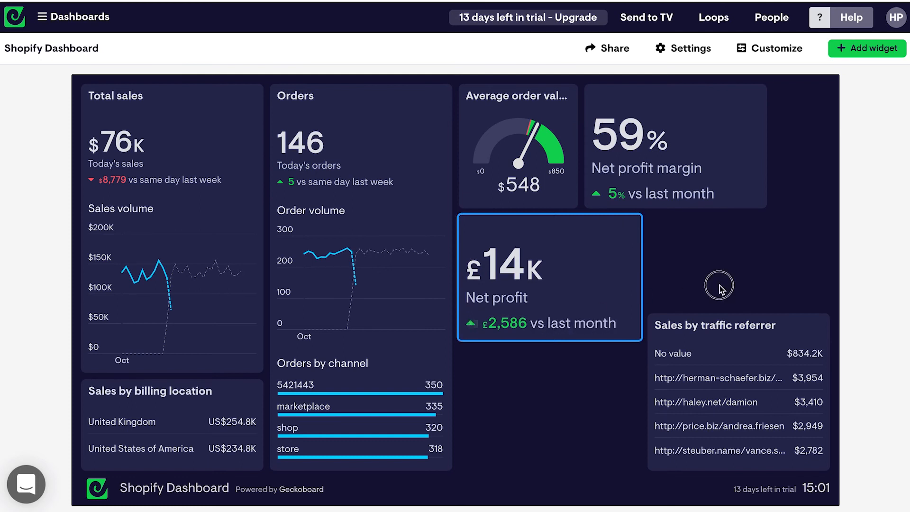
click(670, 238)
- Group the Net profit widget beneath Net profit margin and extend the group down to just above Sales by traffic referrer
drag(584, 276, 709, 183)
drag(762, 209, 772, 308)
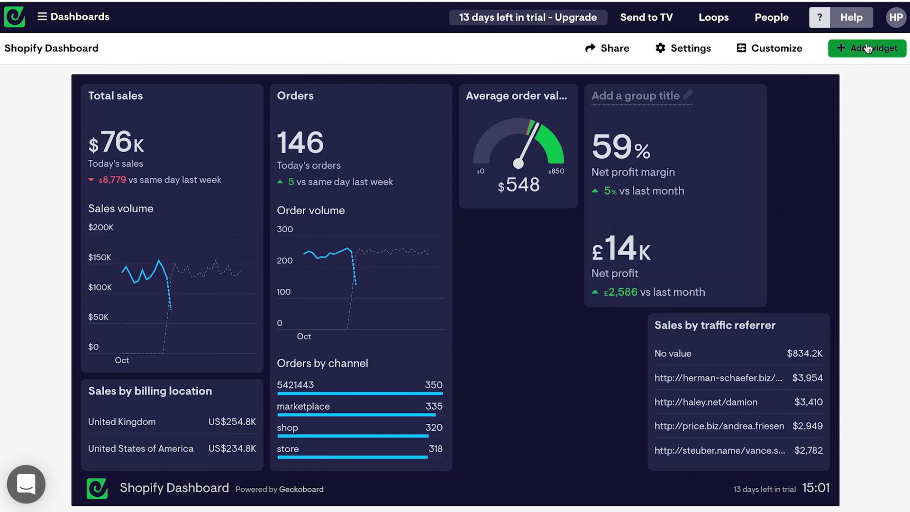
- Duplicate the Net profit widget and change the copy's data selection to B4:C13 on the P&L Sep 2021 sheet
click(750, 223)
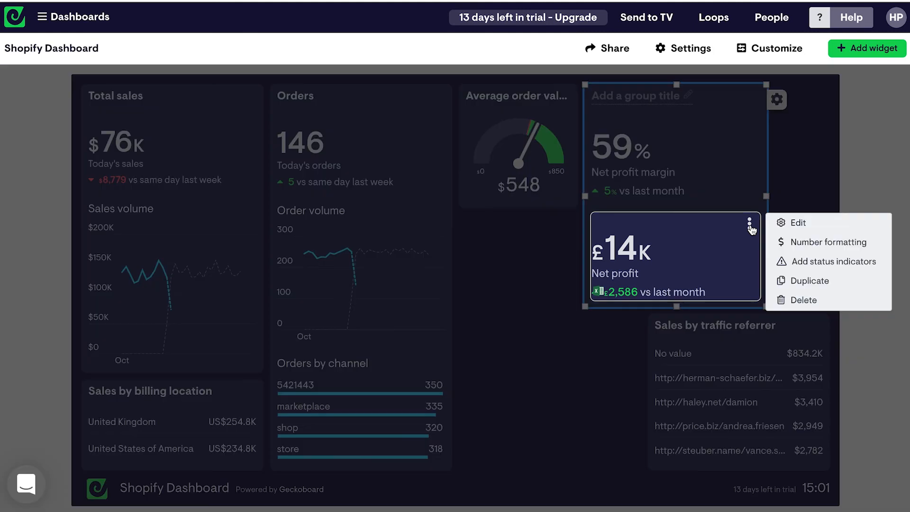
click(782, 279)
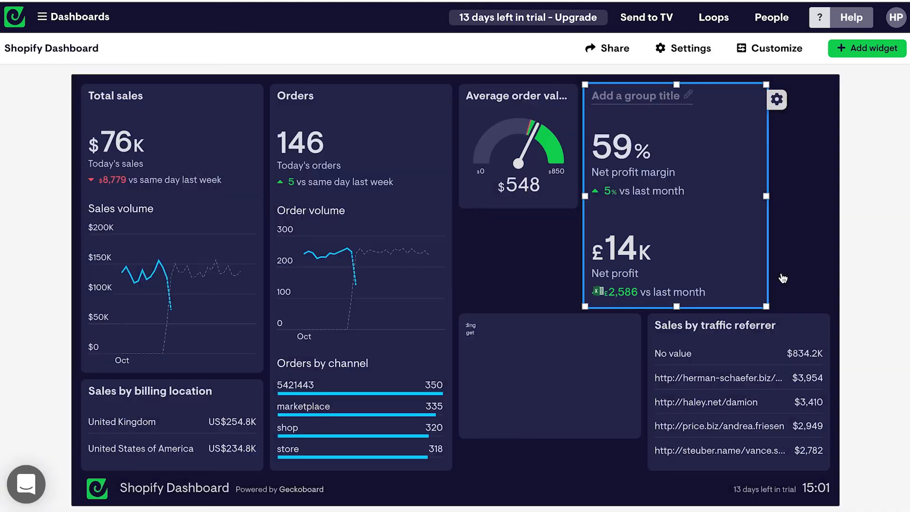
click(631, 330)
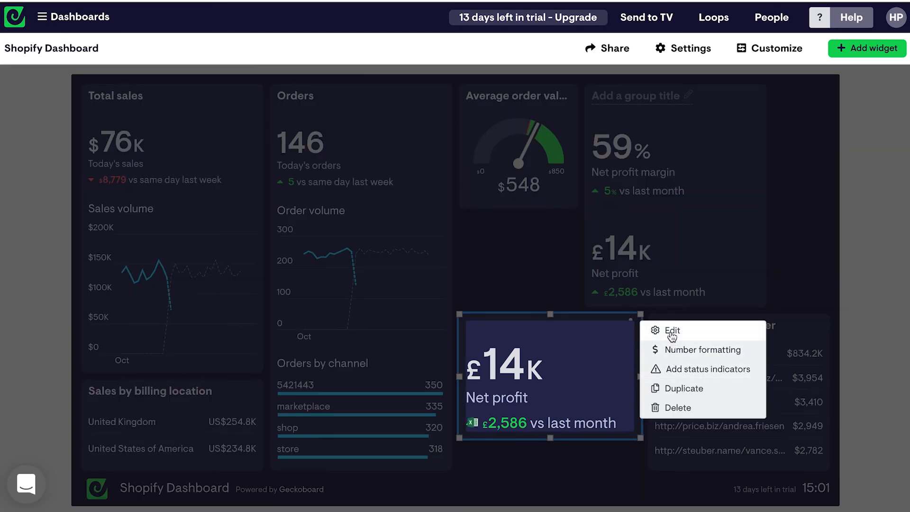
click(671, 332)
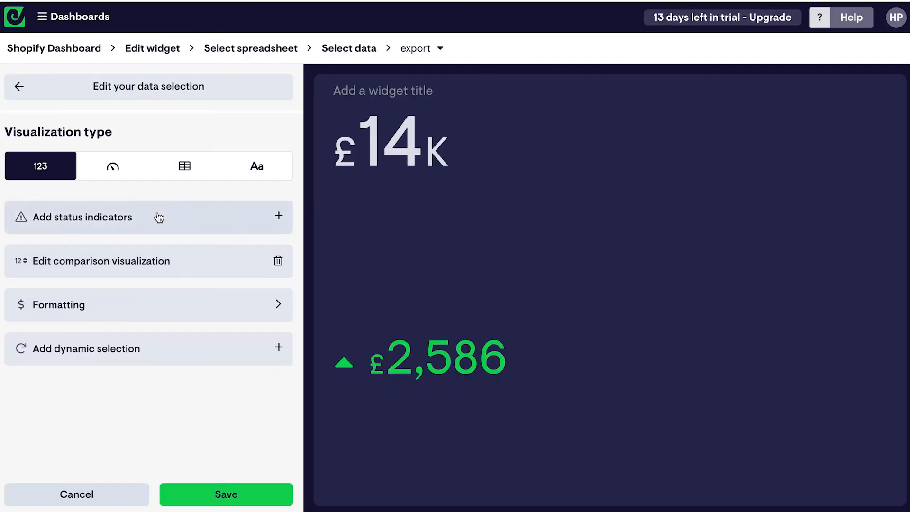
click(55, 94)
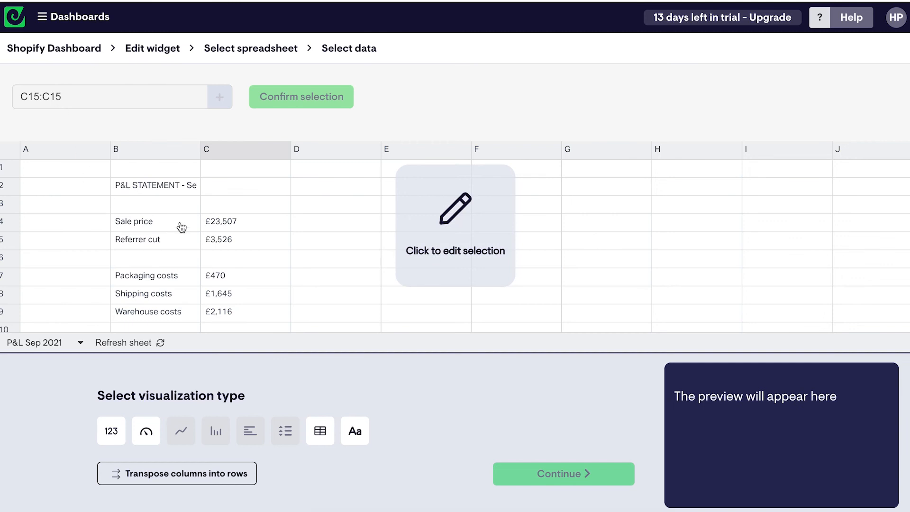
drag(179, 223, 217, 389)
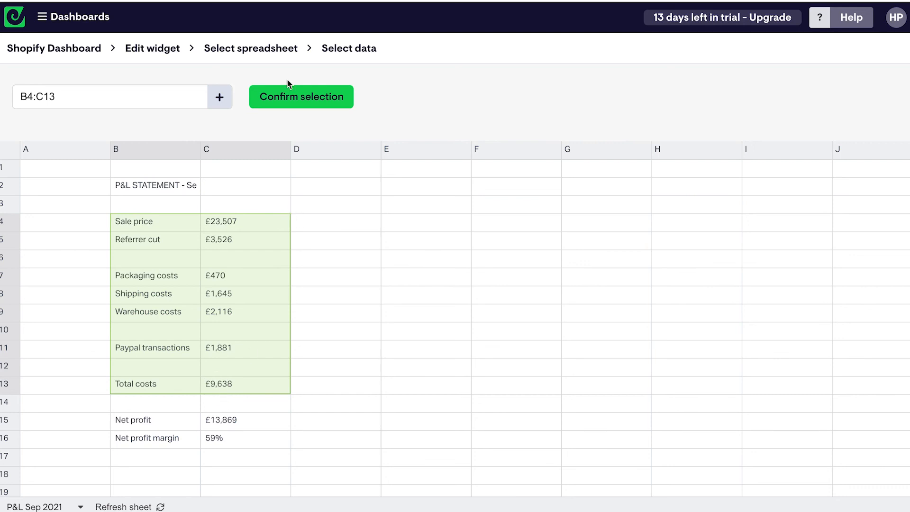
click(285, 107)
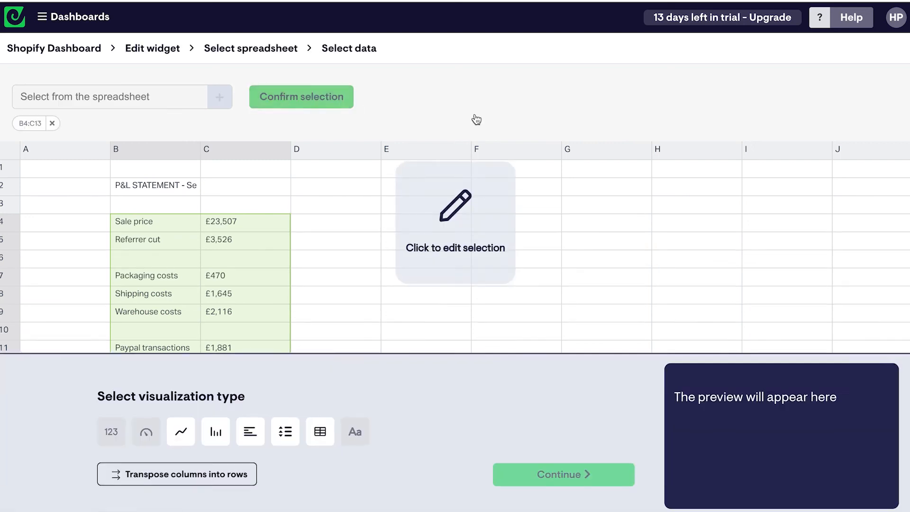
- Visualize the selected P&L data as a table without a header row and save the widget
click(319, 436)
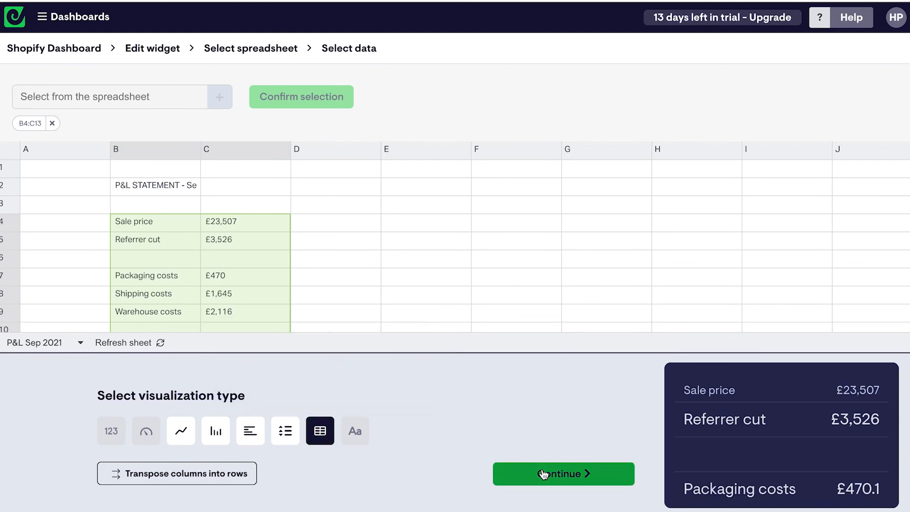
click(590, 469)
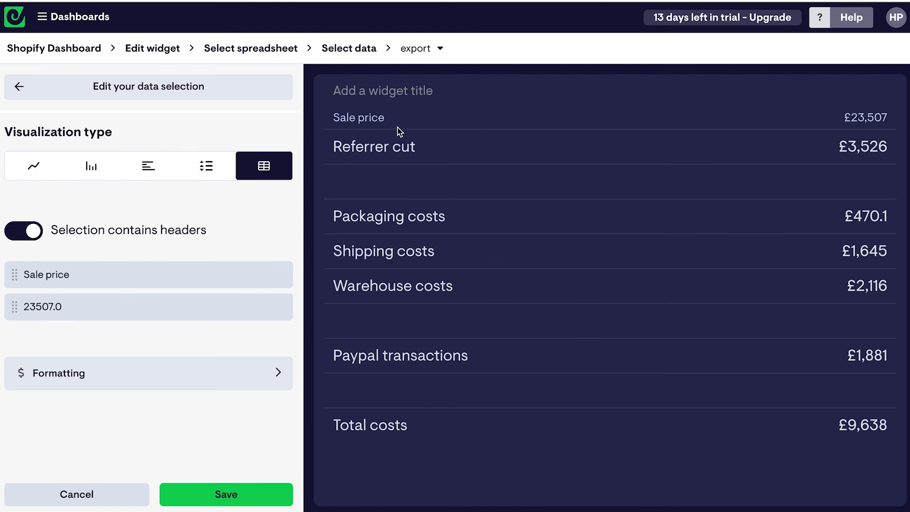
click(30, 237)
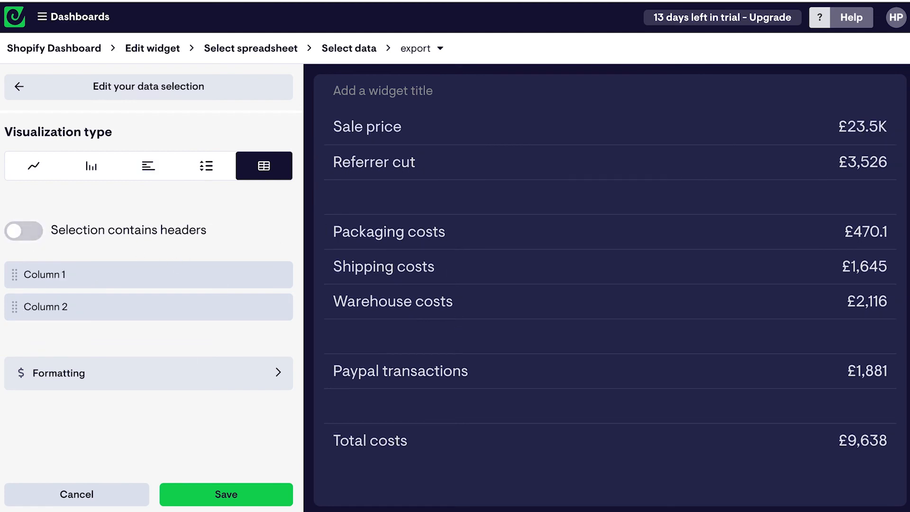
click(230, 492)
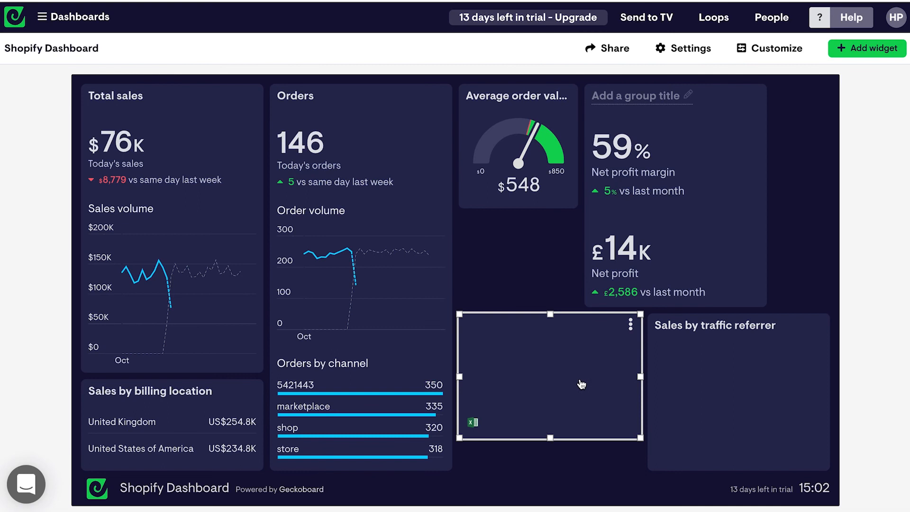
- Place the profit group below Average order value and fit the P&L table into the space above Sales by traffic referrer, matching its width
drag(642, 436, 640, 471)
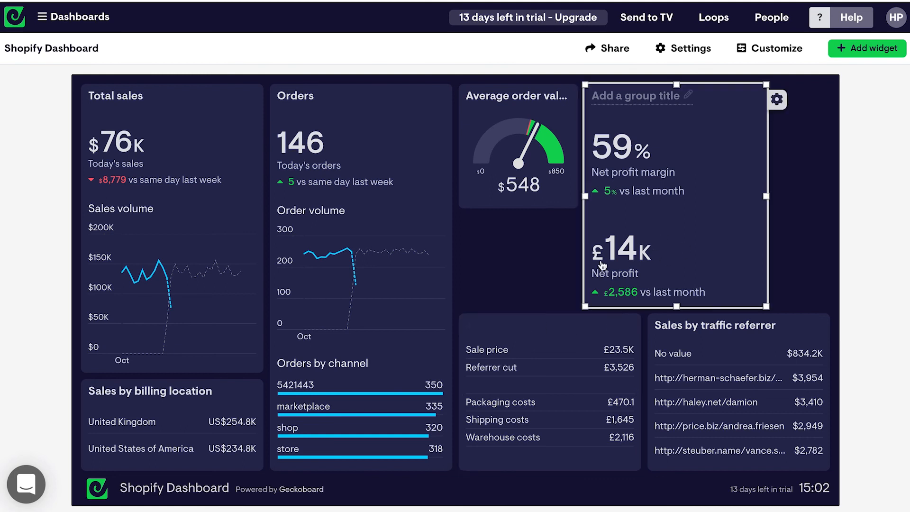
drag(545, 337, 806, 122)
drag(715, 105, 584, 230)
drag(812, 138, 748, 105)
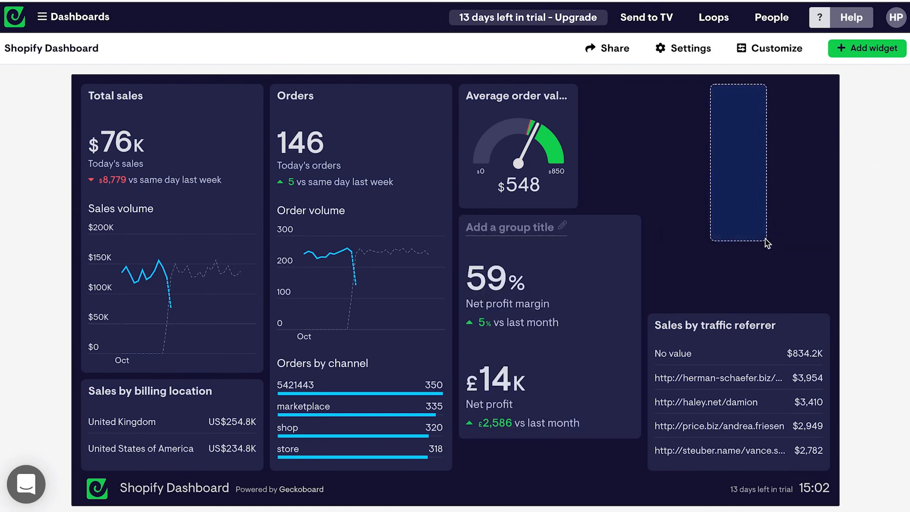
drag(809, 270, 835, 304)
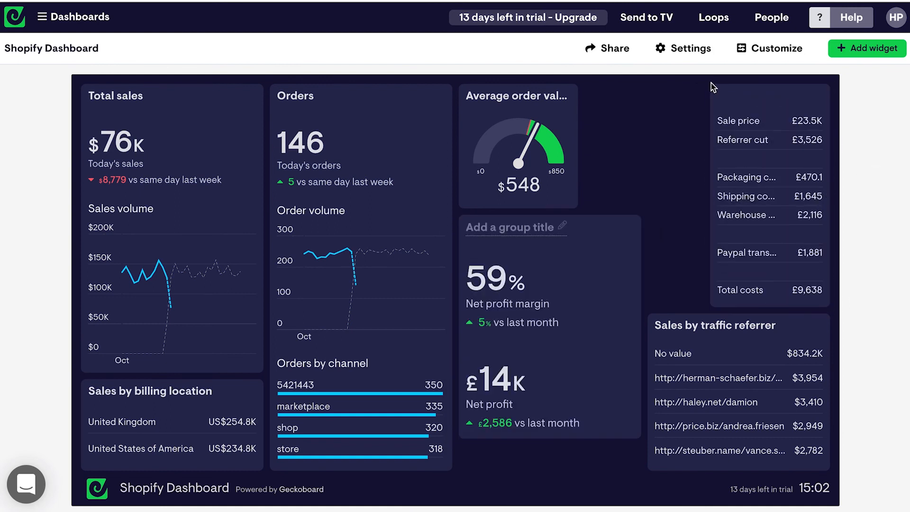
drag(706, 85, 673, 82)
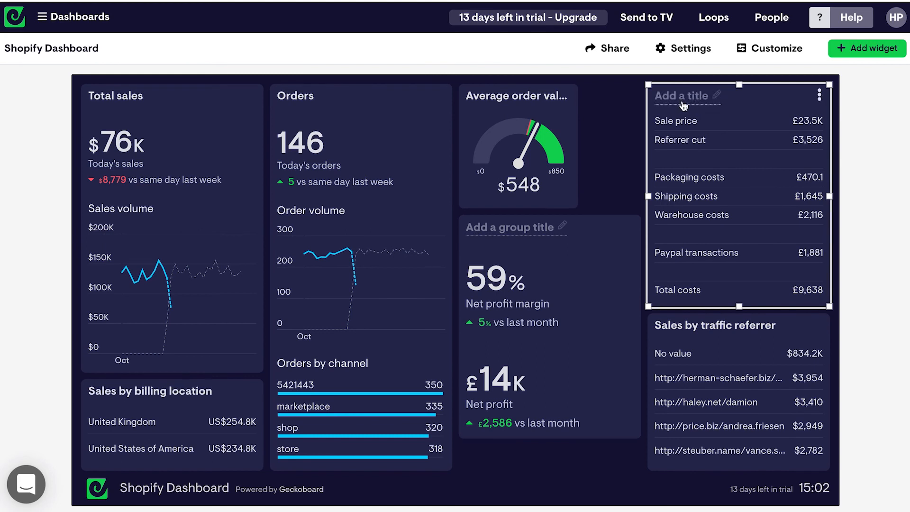
- Title the P&L table widget "P&L Statement - last month"
click(684, 96)
text(P&L Statement - last month)
click(906, 128)
- Format Column 1 and Column 2 of the P&L table with decimal places fixed at 0
click(819, 96)
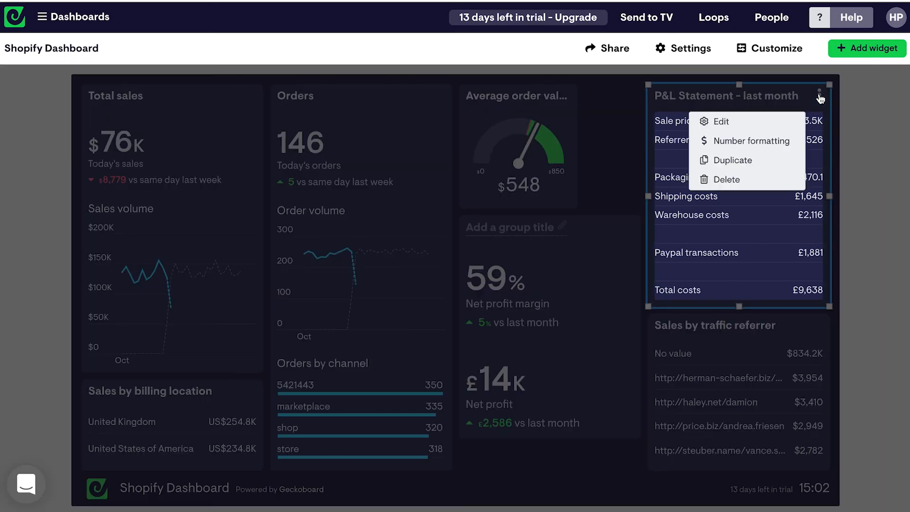
click(762, 141)
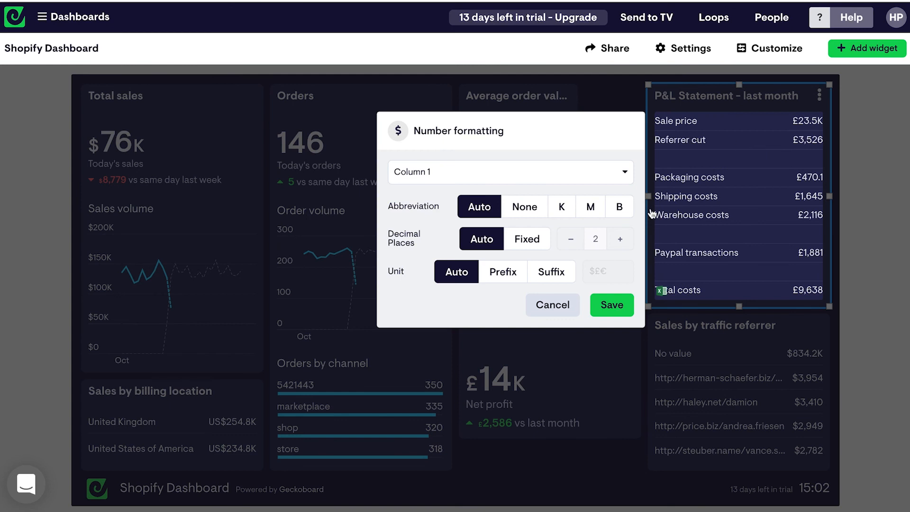
click(523, 237)
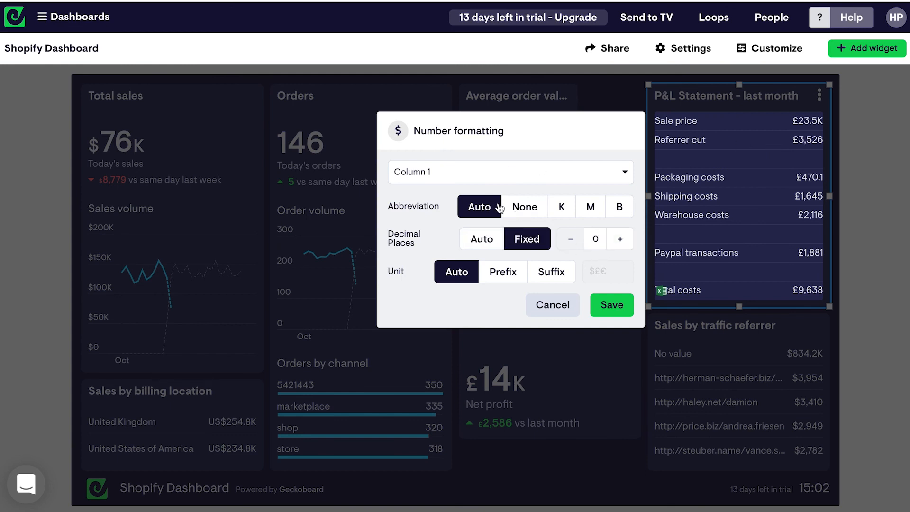
click(474, 175)
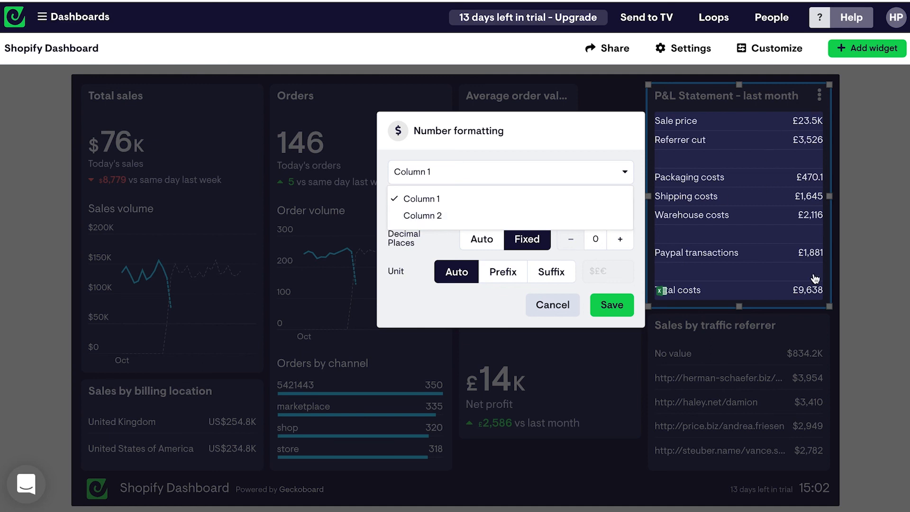
click(429, 214)
click(523, 240)
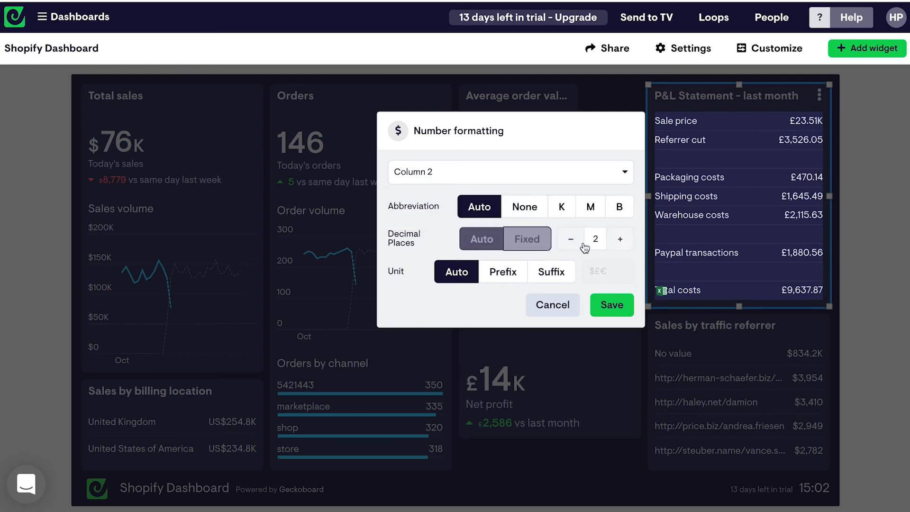
click(570, 240)
click(570, 240)
click(610, 306)
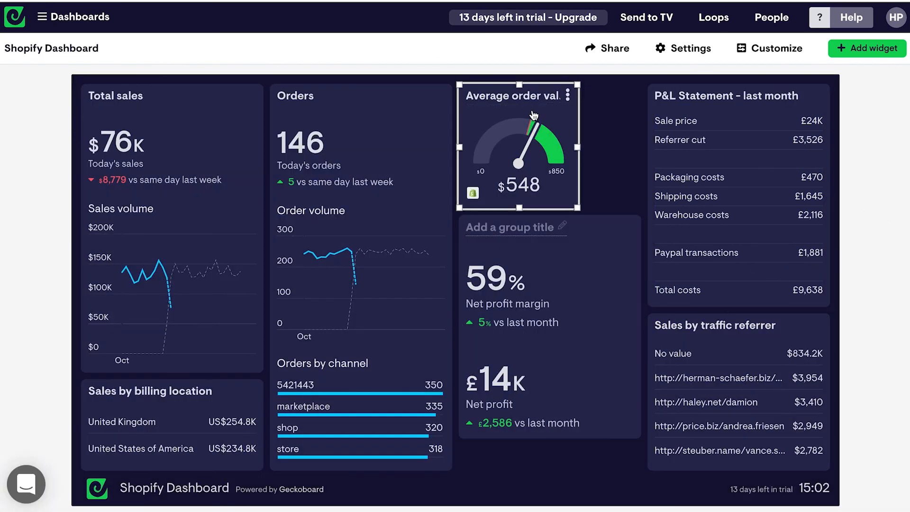
- Swap the profit group with Average order value, then enlarge the gauge widget up to the group's lower edge
drag(531, 105, 538, 463)
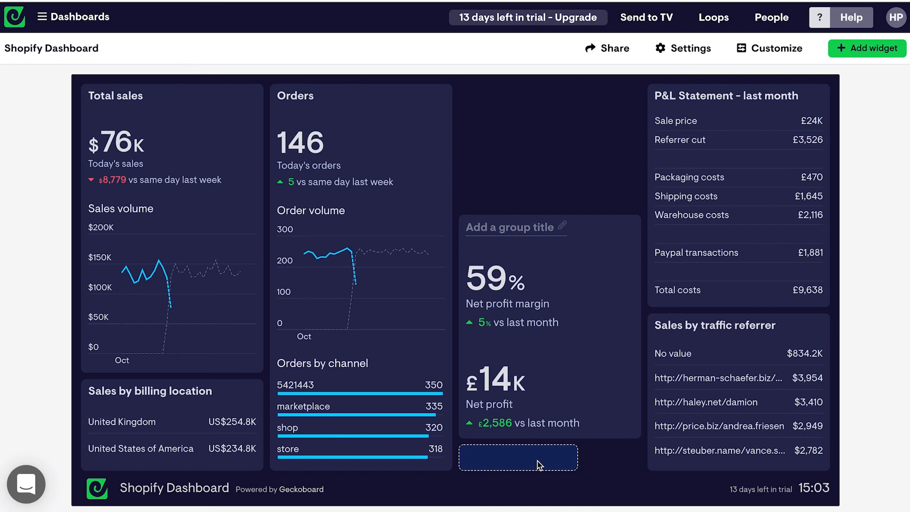
drag(592, 226, 587, 94)
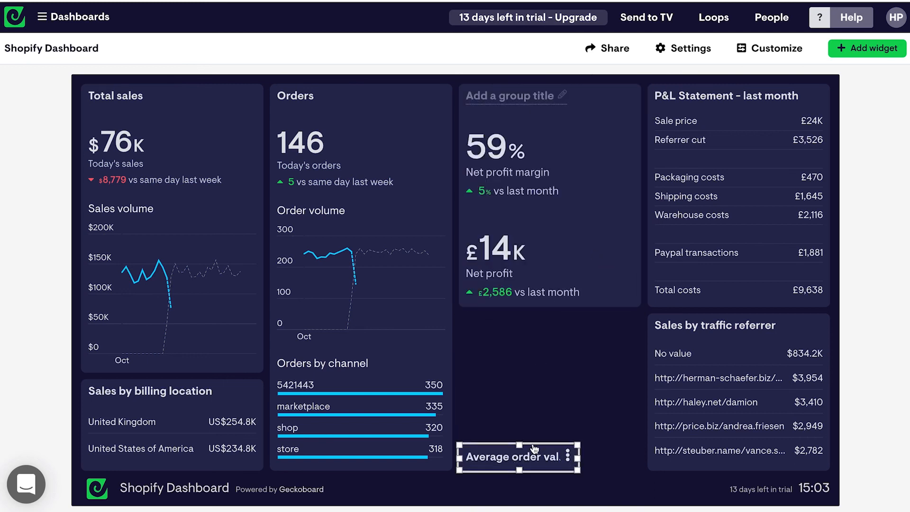
click(519, 443)
drag(518, 443, 506, 315)
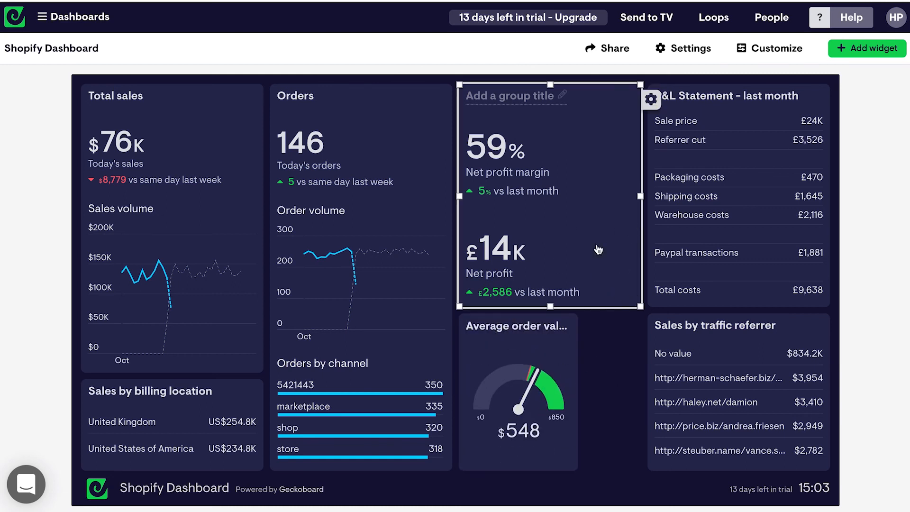
- Title the group holding the two profit figures "Net profit"
click(533, 96)
text(Net profit)
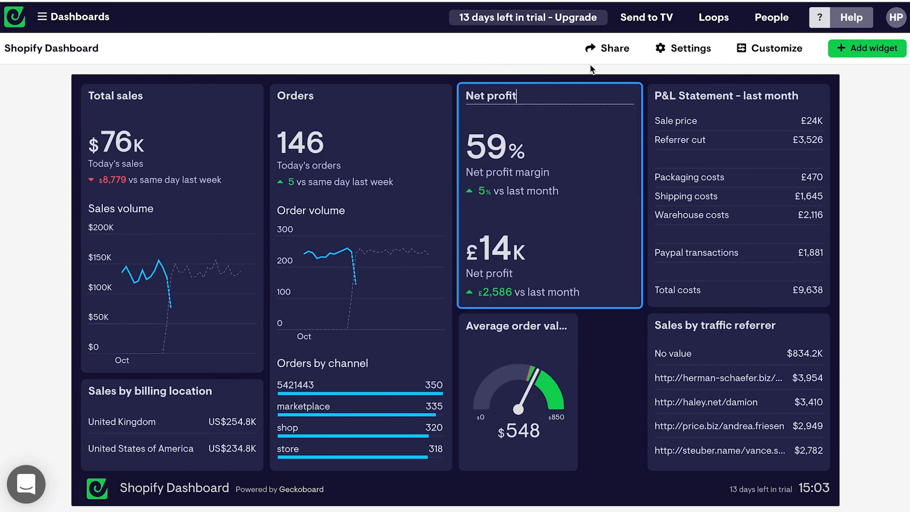
click(510, 69)
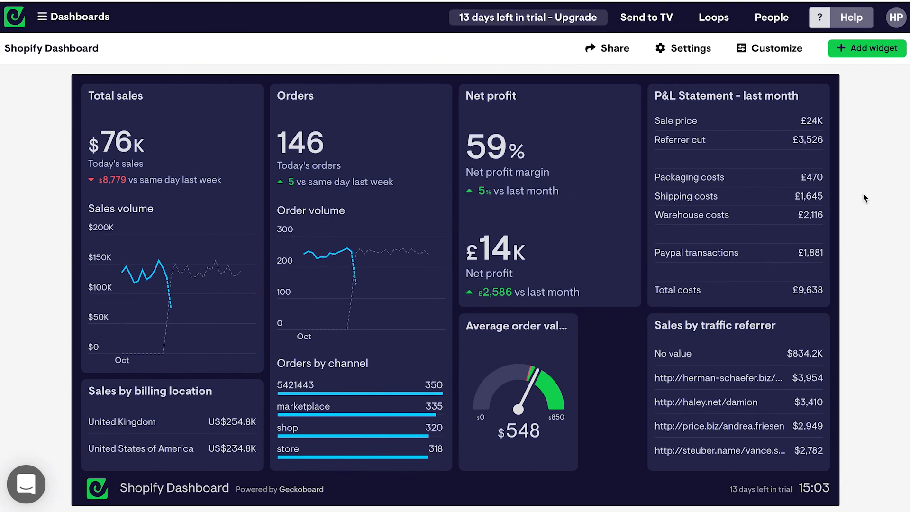
- Shorten and lower Average order value, widen it to the full column, and extend the Net profit group down to meet it
drag(576, 471, 603, 399)
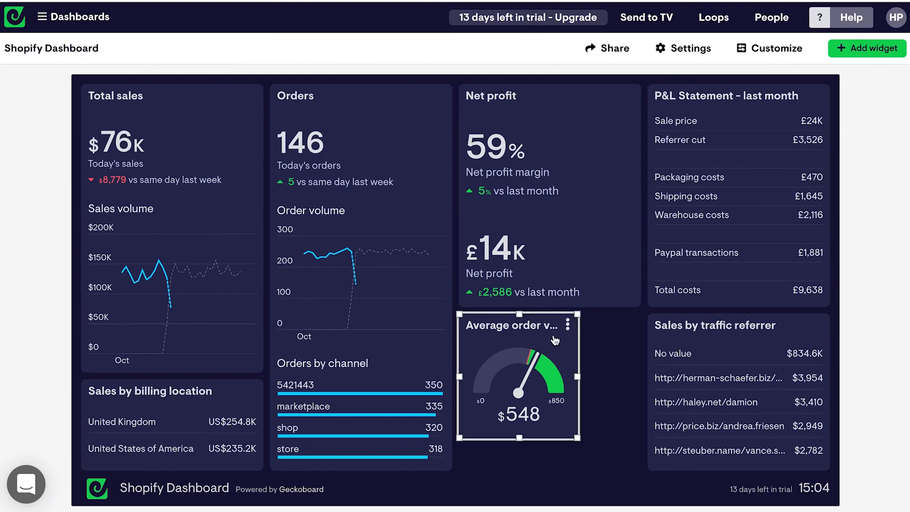
drag(547, 327, 548, 371)
drag(580, 466, 628, 471)
drag(550, 307, 551, 341)
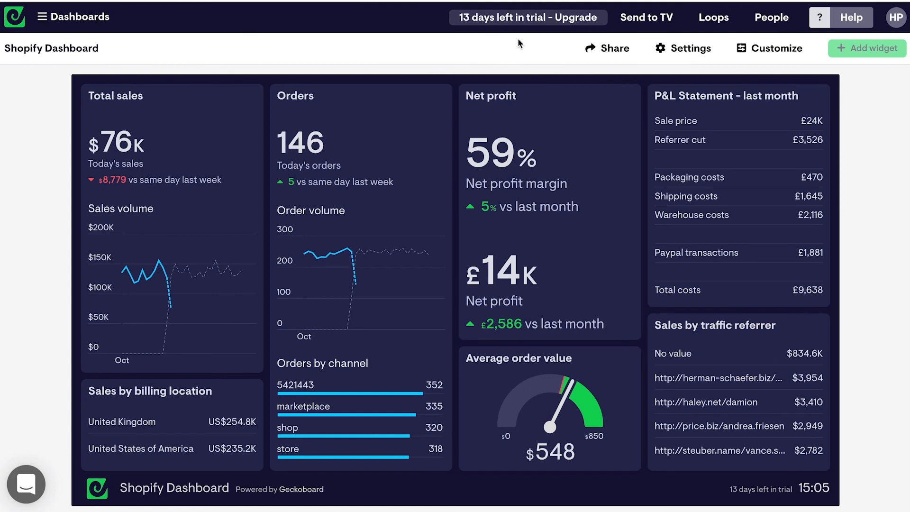
- Review the instructions for sending the dashboard to a TV and its link, Slack and invite sharing options
click(650, 19)
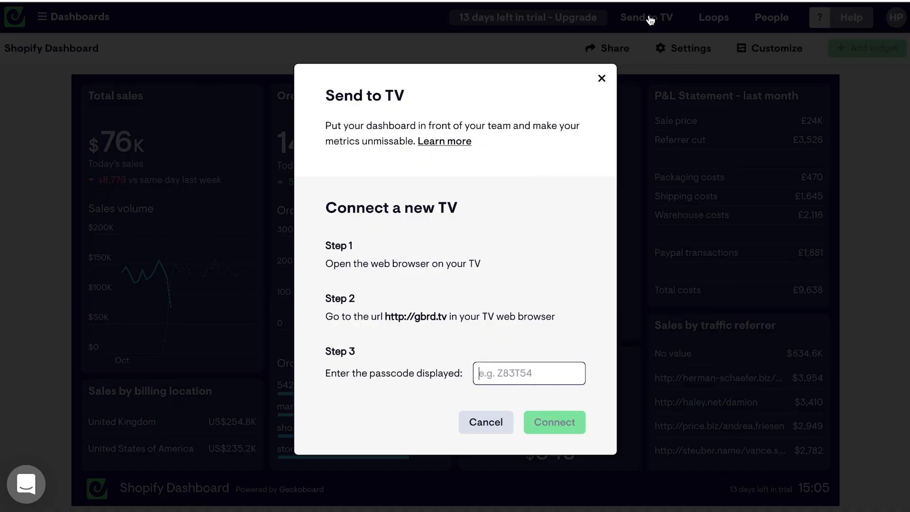
click(509, 46)
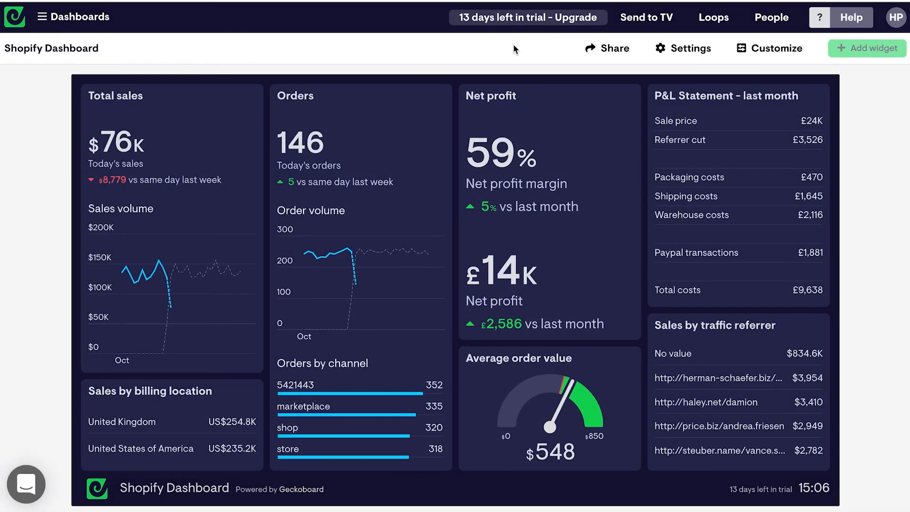
click(621, 52)
click(645, 94)
click(675, 159)
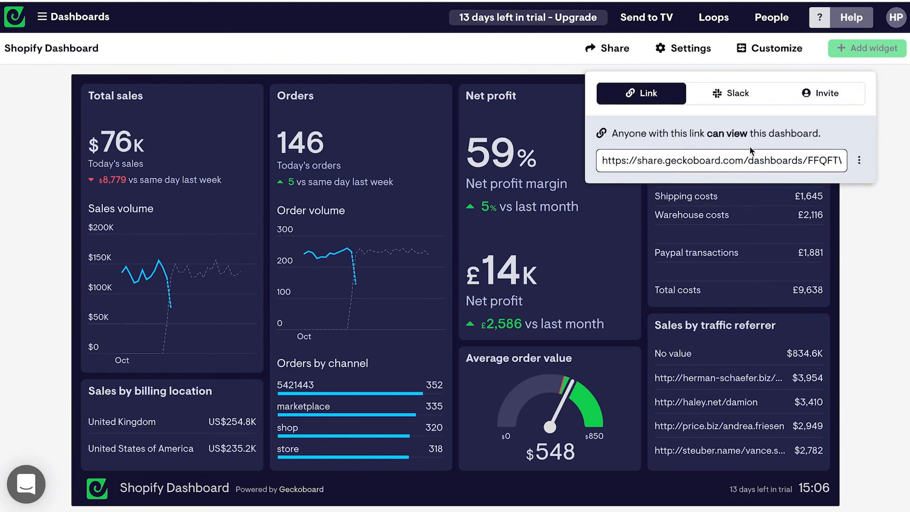
click(738, 94)
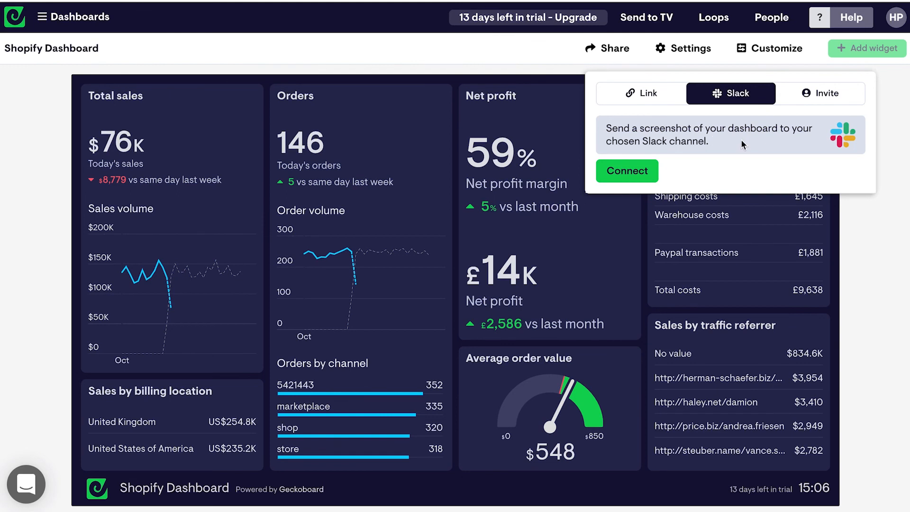
click(806, 94)
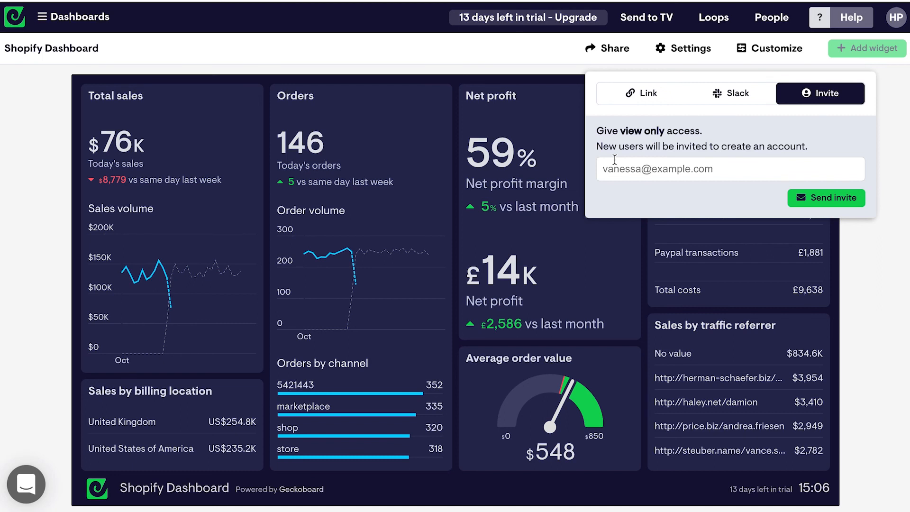
click(531, 55)
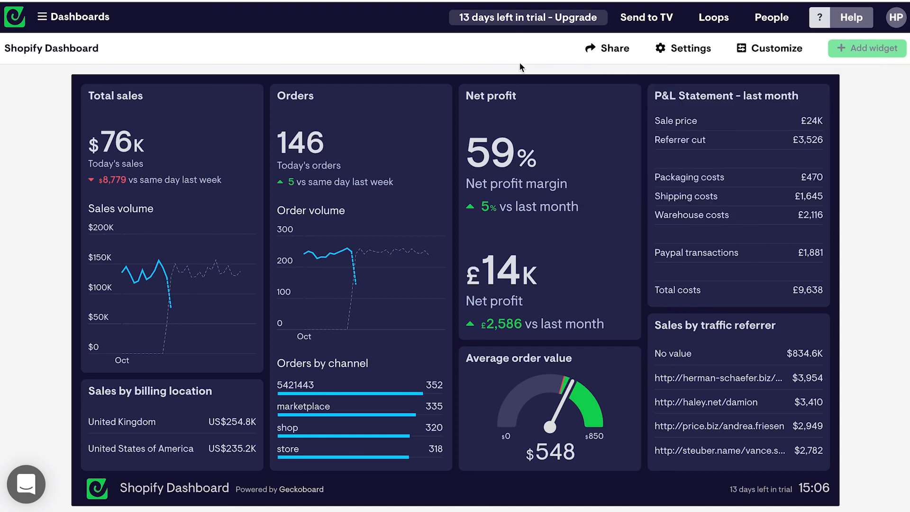